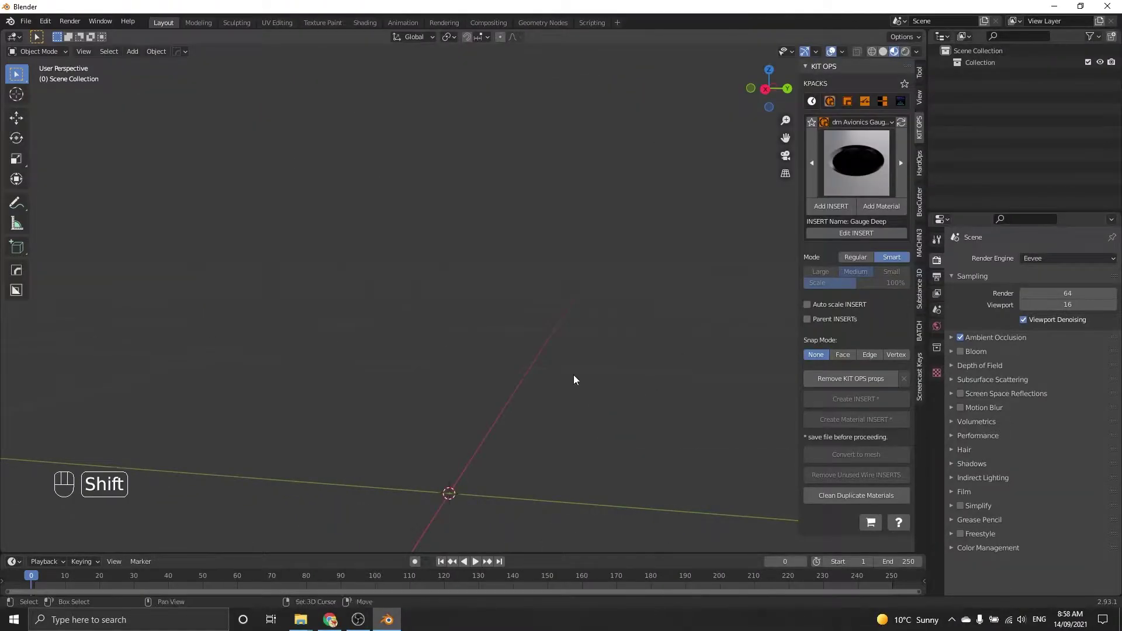
Step: Add the Console 2 insert from the dm Avionics Base KPACK to the scene
shift+middle_drag(574, 378, 588, 261)
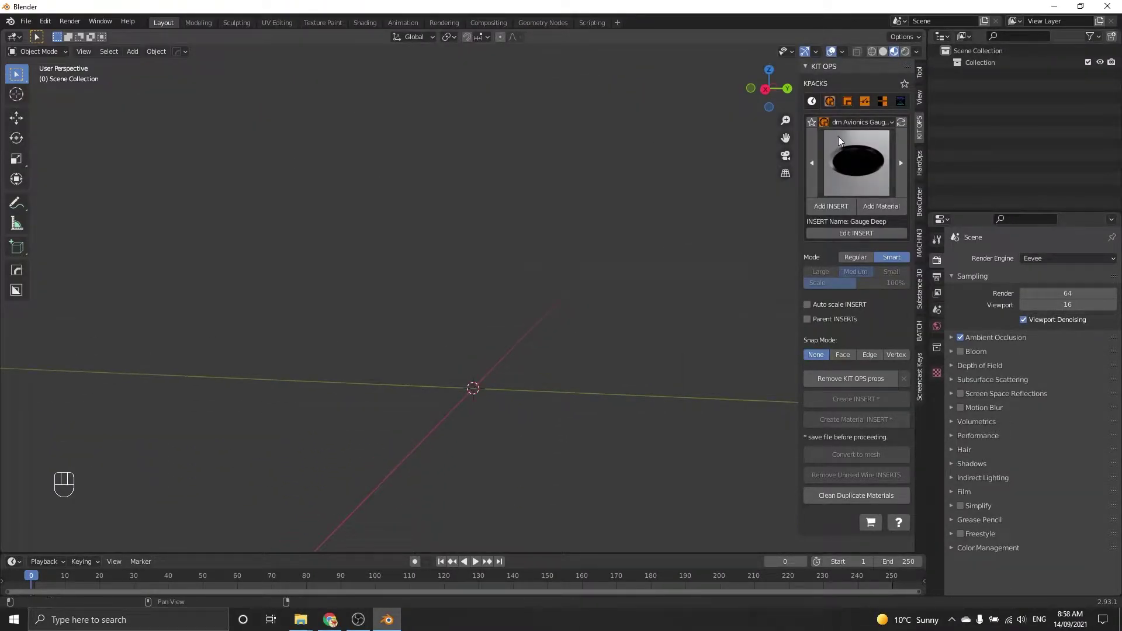
click(850, 122)
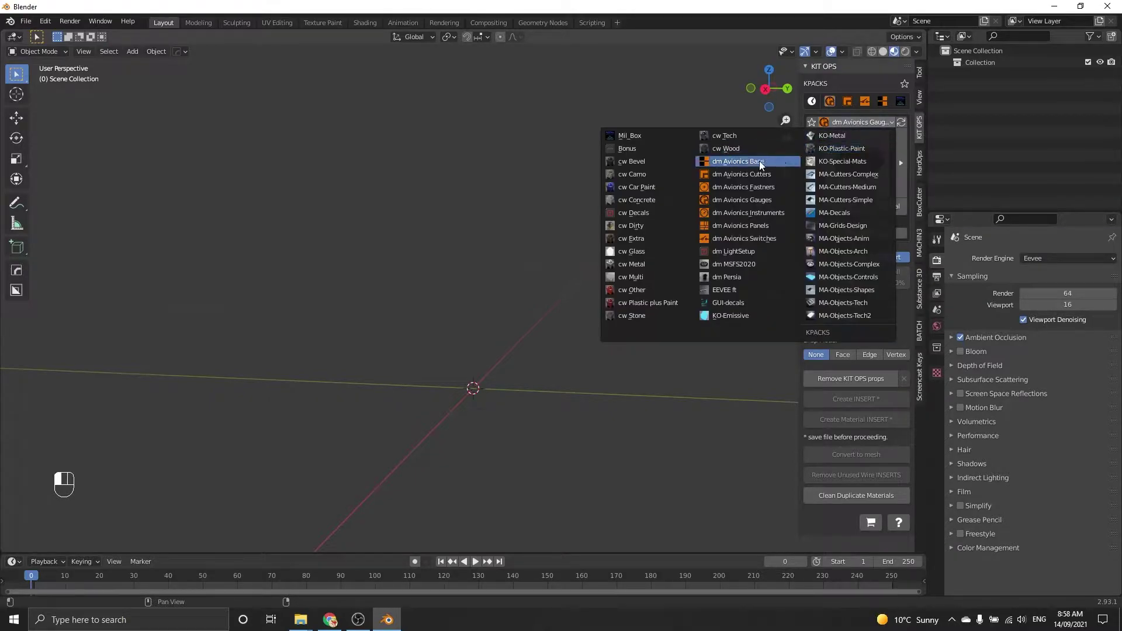
click(738, 161)
click(868, 155)
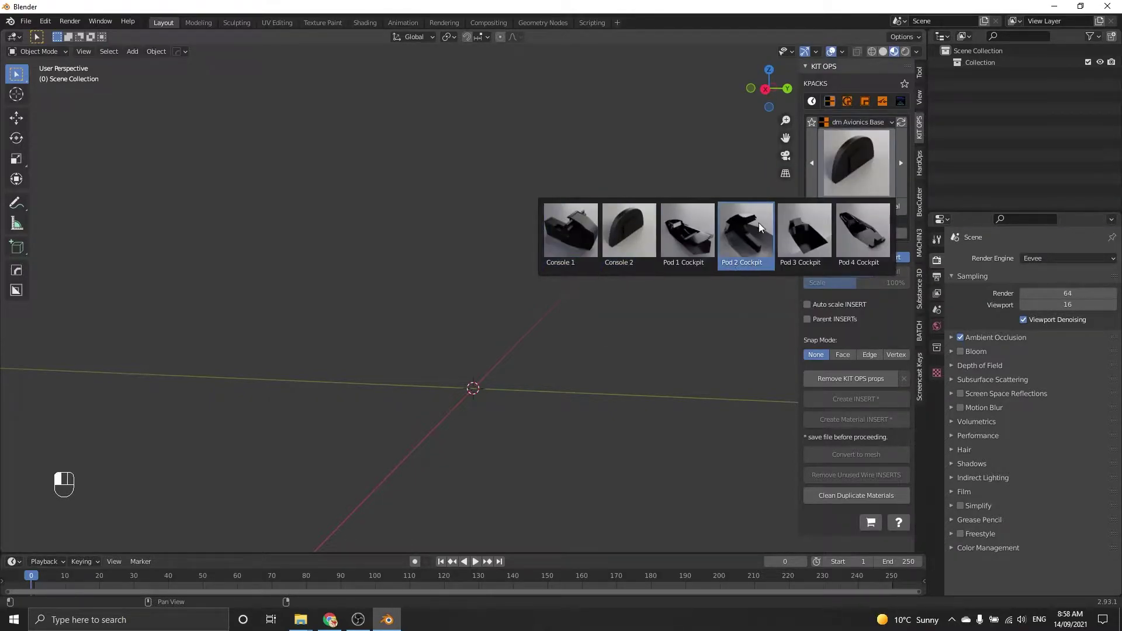
click(637, 226)
click(818, 206)
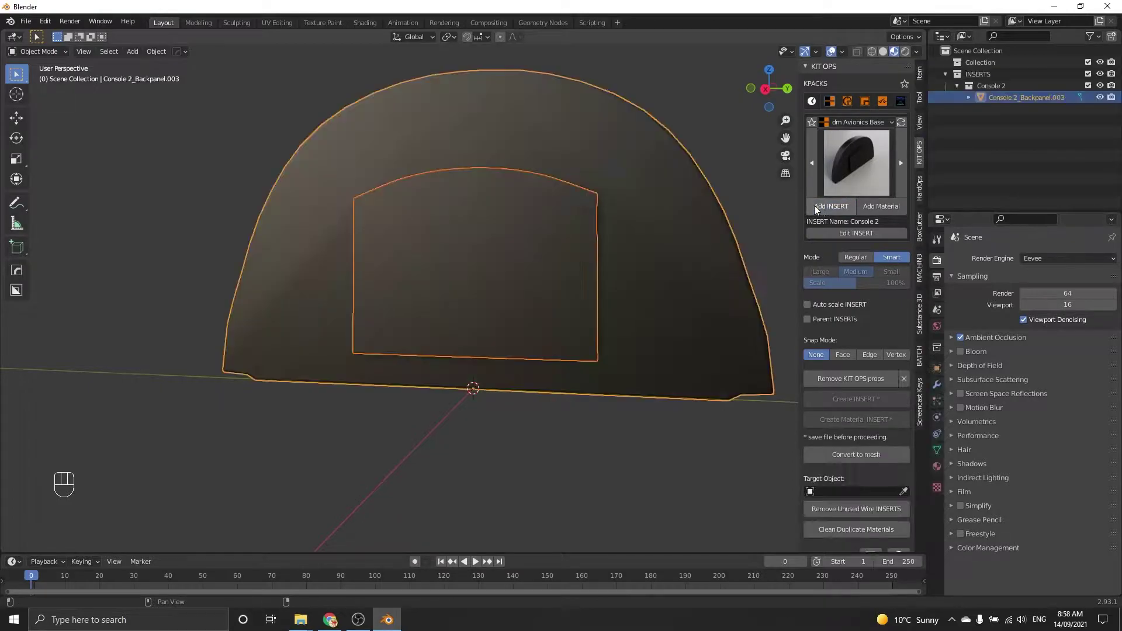
Step: Convert the Console 2 back panel insert to a mesh and keep it selected as the target
shift+middle_drag(605, 297, 388, 318)
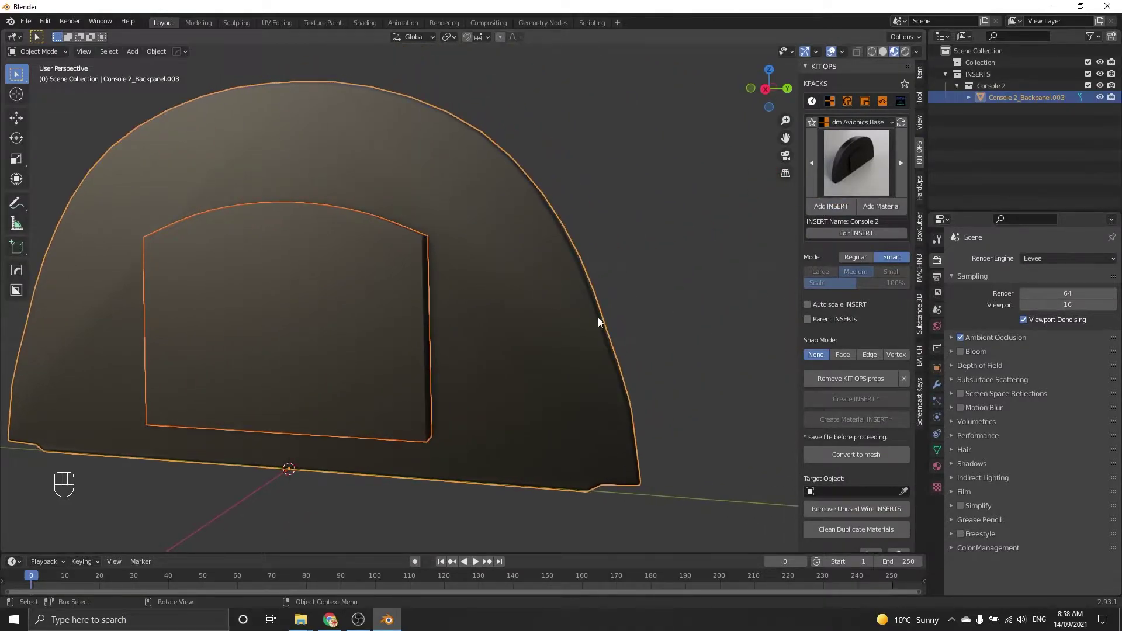
click(833, 454)
click(583, 281)
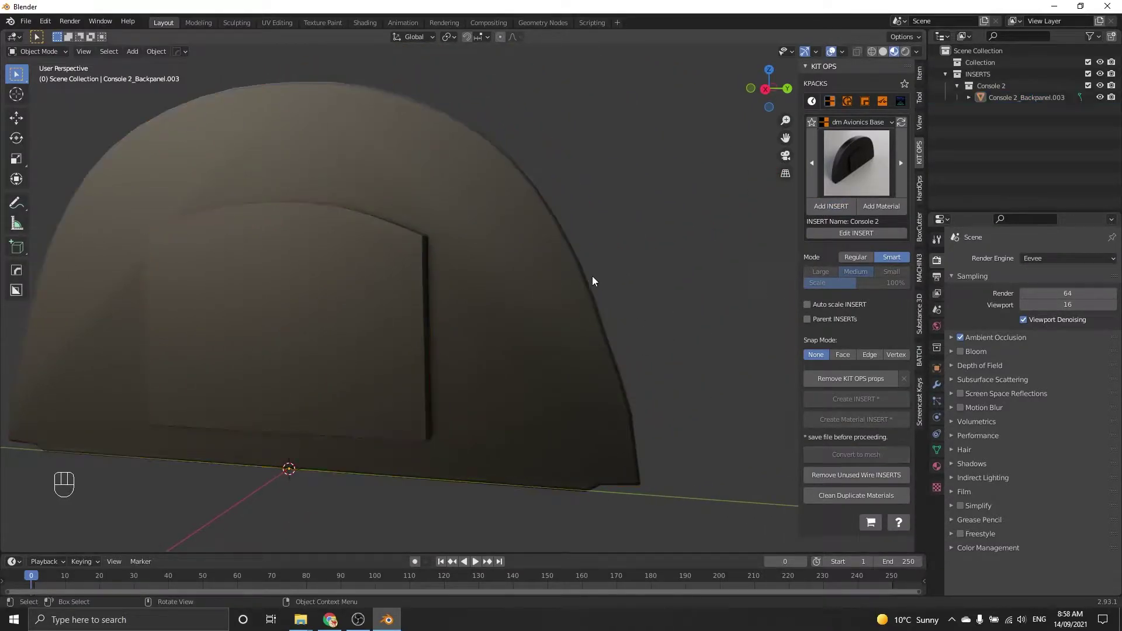
middle_drag(583, 277, 608, 251)
shift+middle_drag(598, 211, 610, 199)
click(547, 241)
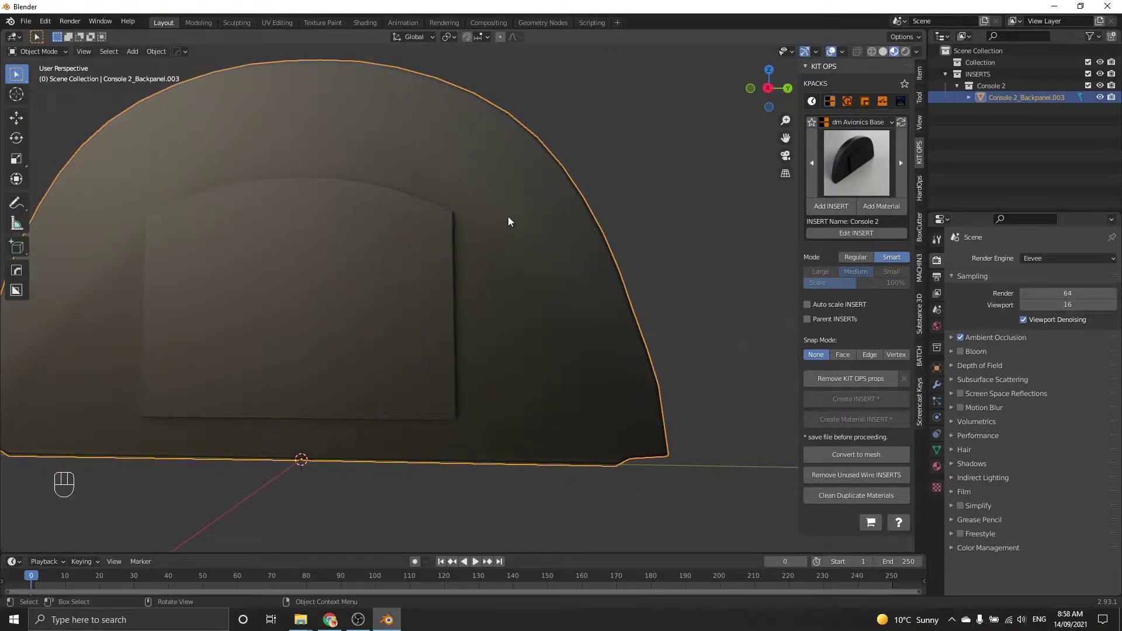
click(844, 455)
mouse_move(384, 214)
middle_down()
mouse_move(346, 208)
mouse_move(376, 215)
middle_up()
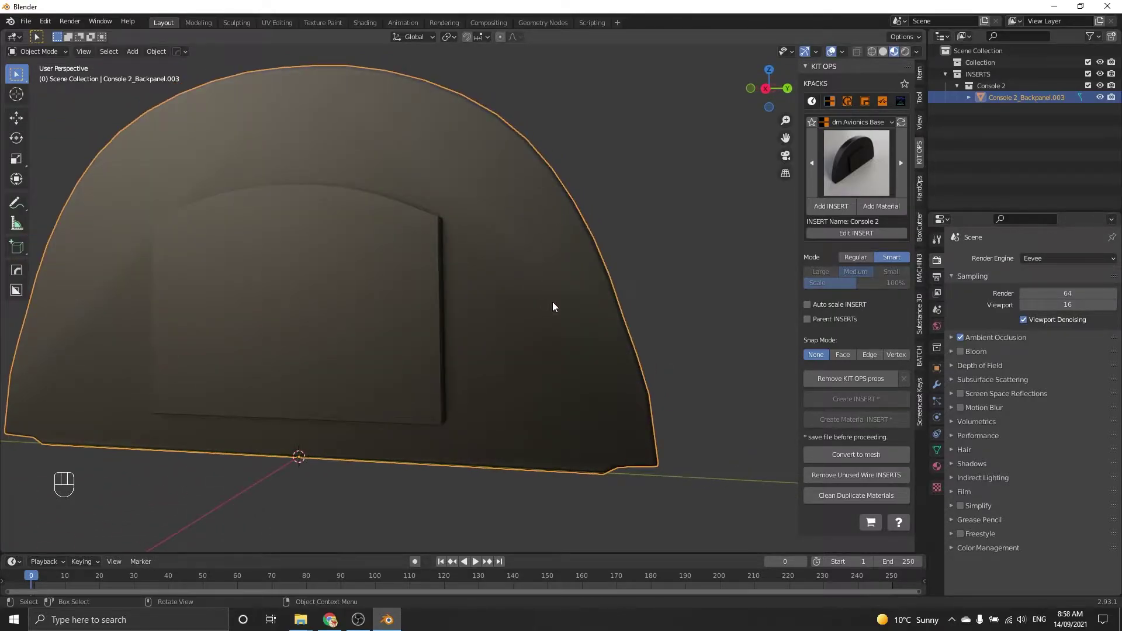
Step: In Right Orthographic view, place a Gauge MultiSkrew insert from dm Avionics Gauges on the console, beside the upper right of the raised centre panel
key(KP_3)
scroll(694, 251, up, 3)
shift+middle_drag(629, 264, 539, 236)
click(878, 122)
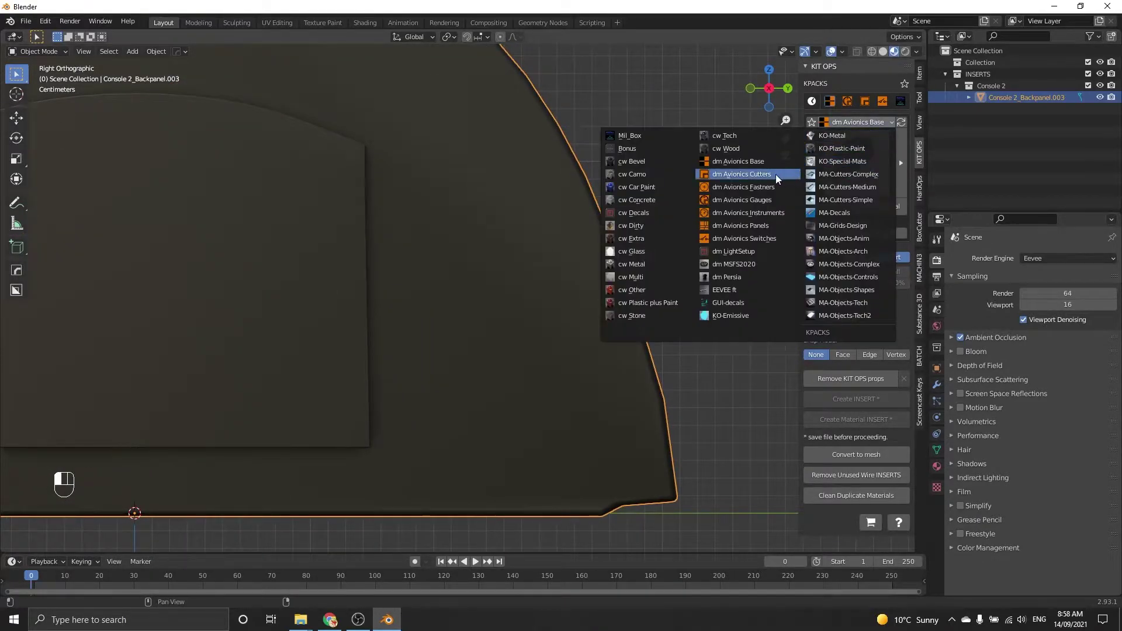
click(759, 198)
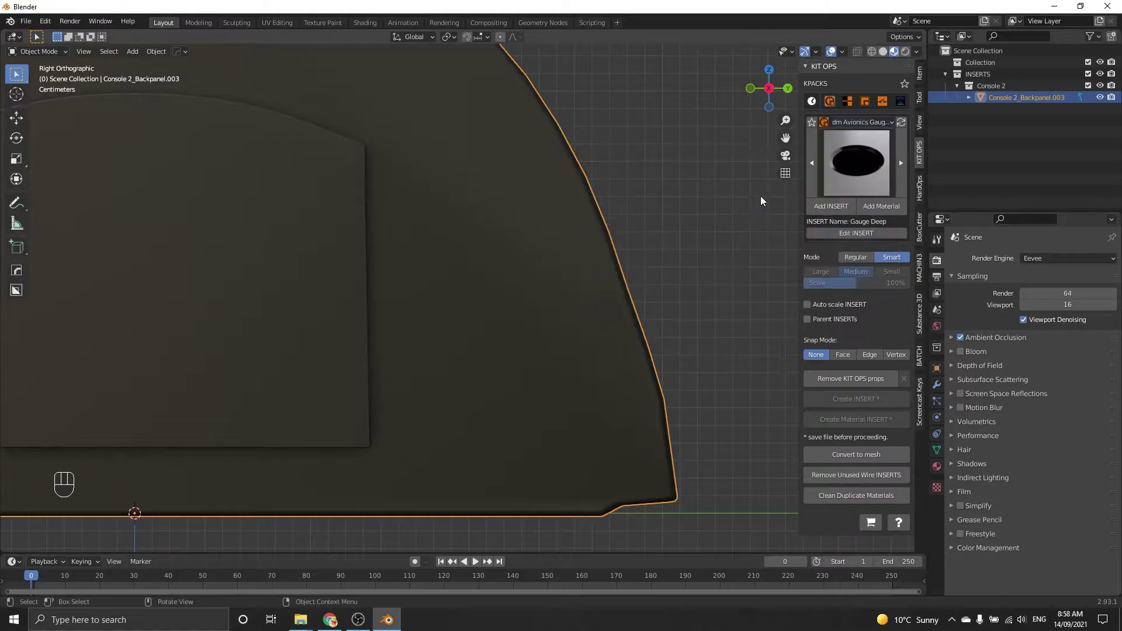
click(857, 163)
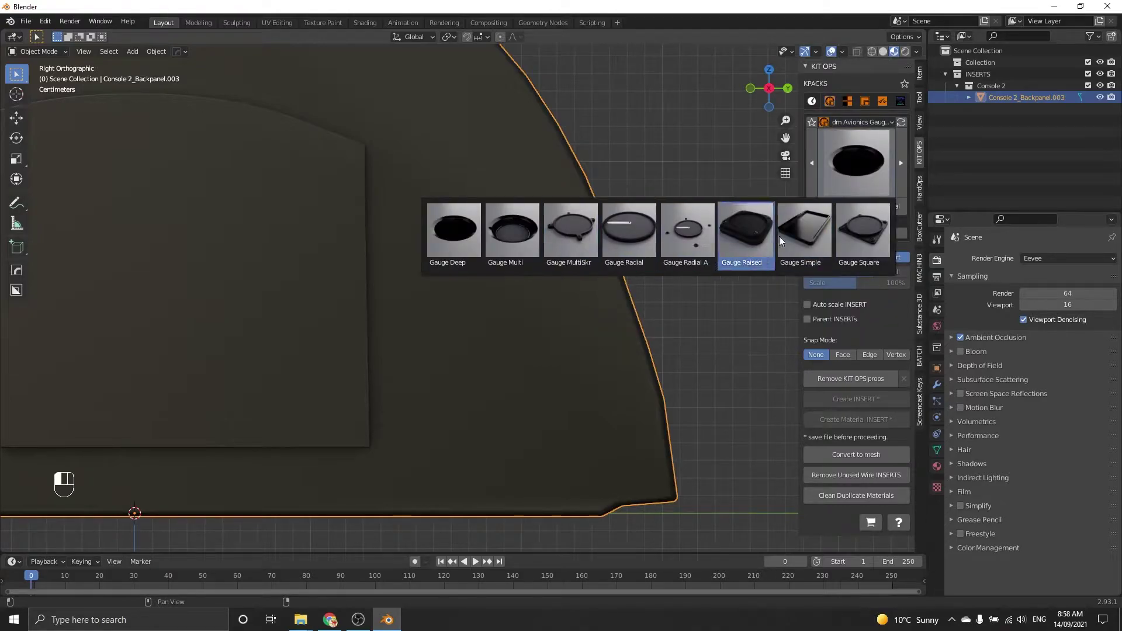
click(572, 237)
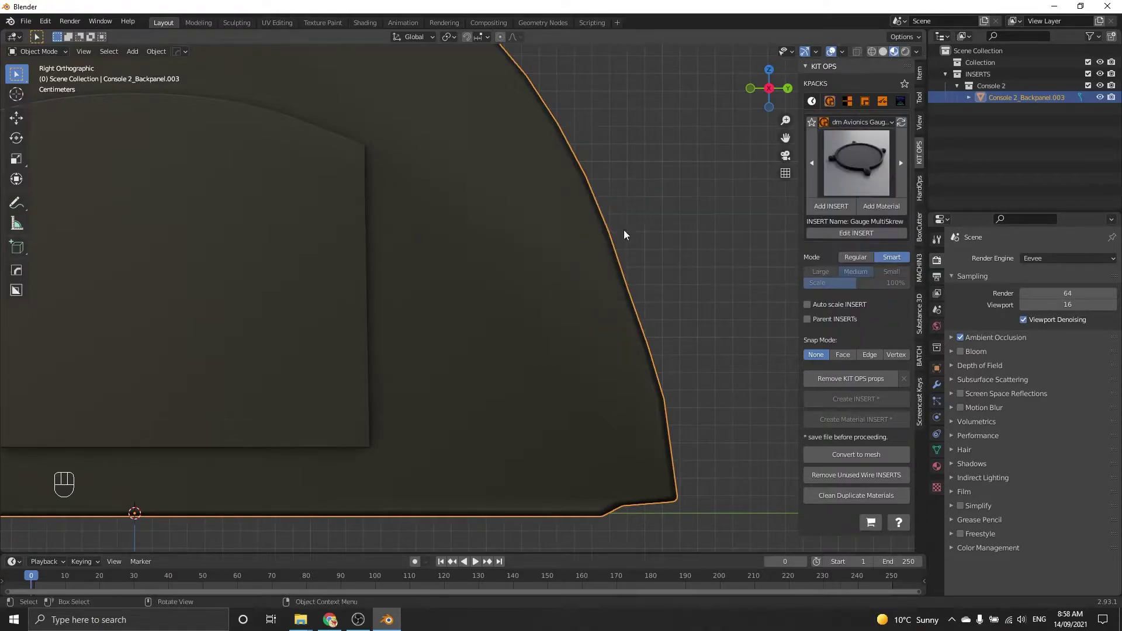
click(840, 205)
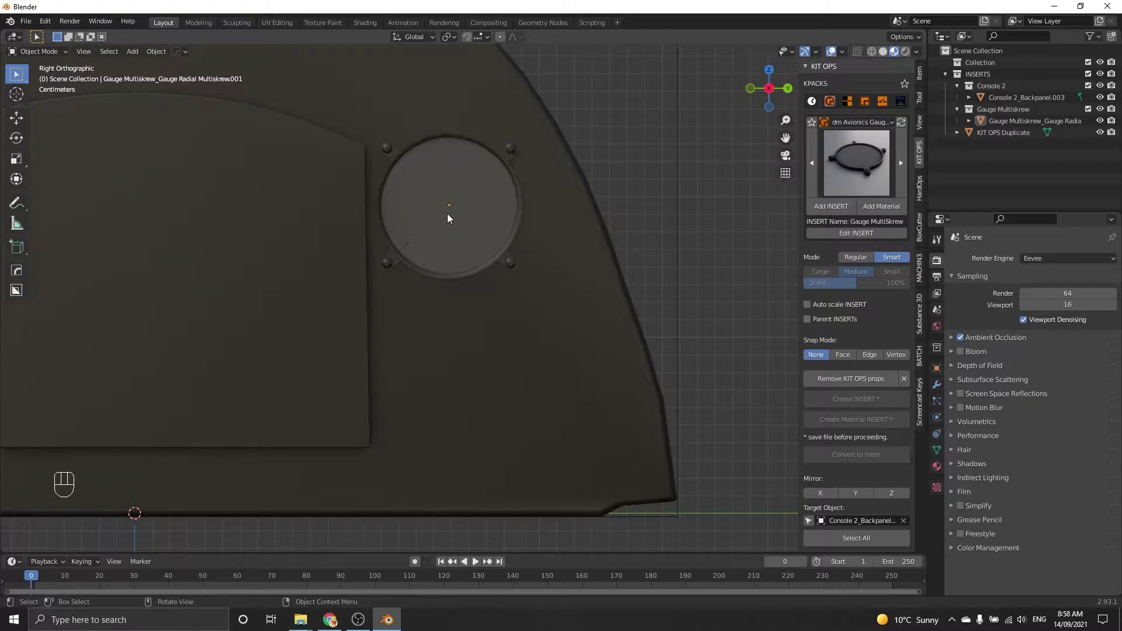
click(451, 213)
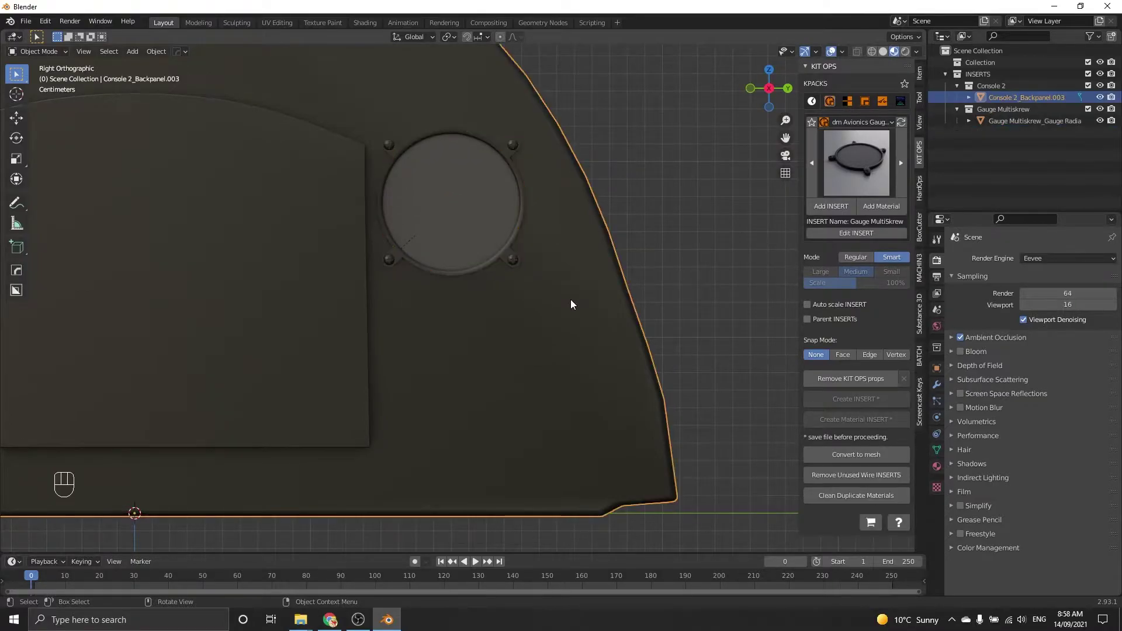
Step: Add a second, smaller Gauge MultiSkrew insert below the first, near the console's right outer edge
middle_drag(571, 297, 535, 339)
scroll(399, 200, up, 3)
scroll(503, 337, up, 2)
scroll(510, 303, down, 2)
key(KP_3)
scroll(568, 319, down, 1)
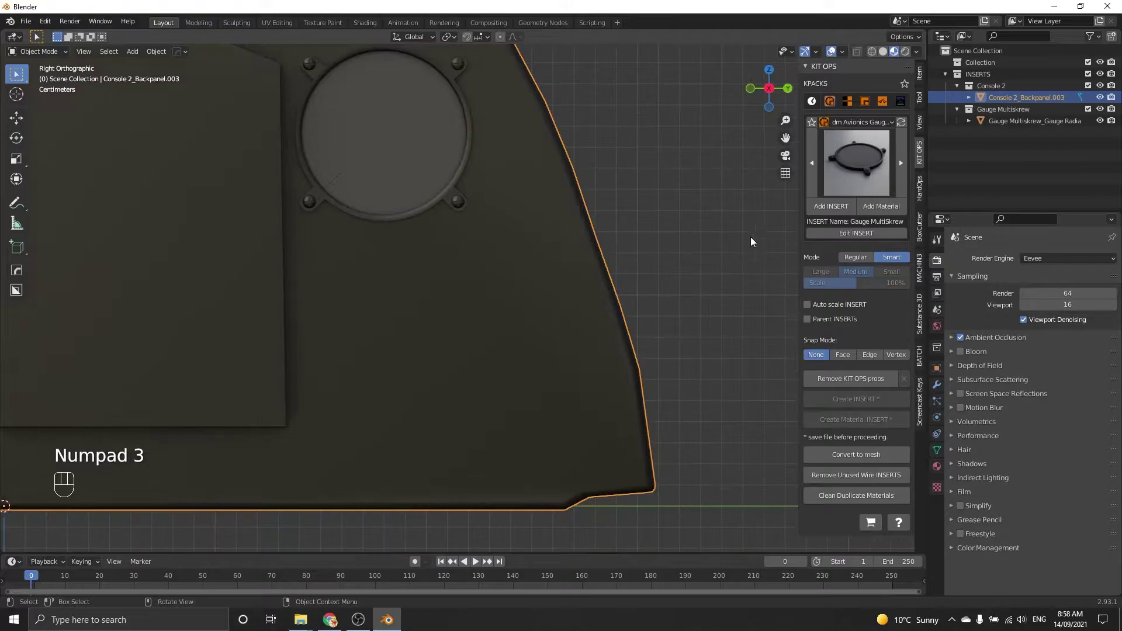
click(827, 207)
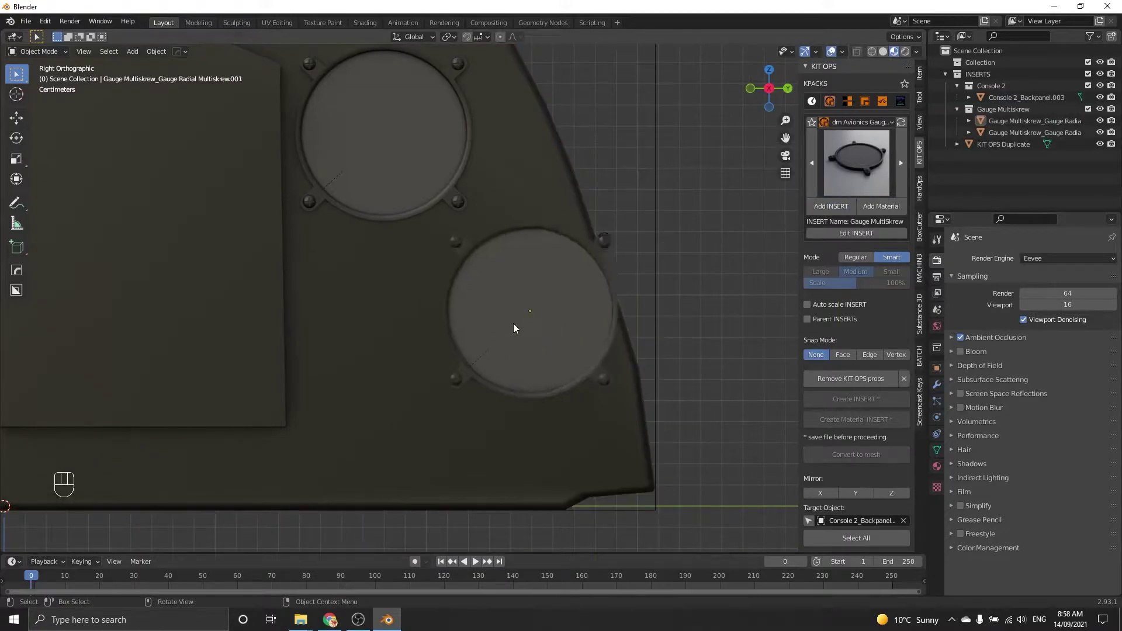
click(535, 300)
Step: Duplicate the small gauge and move the copy straight down along Z, just below the original
middle_drag(535, 275, 504, 264)
key(shift+d)
key(z)
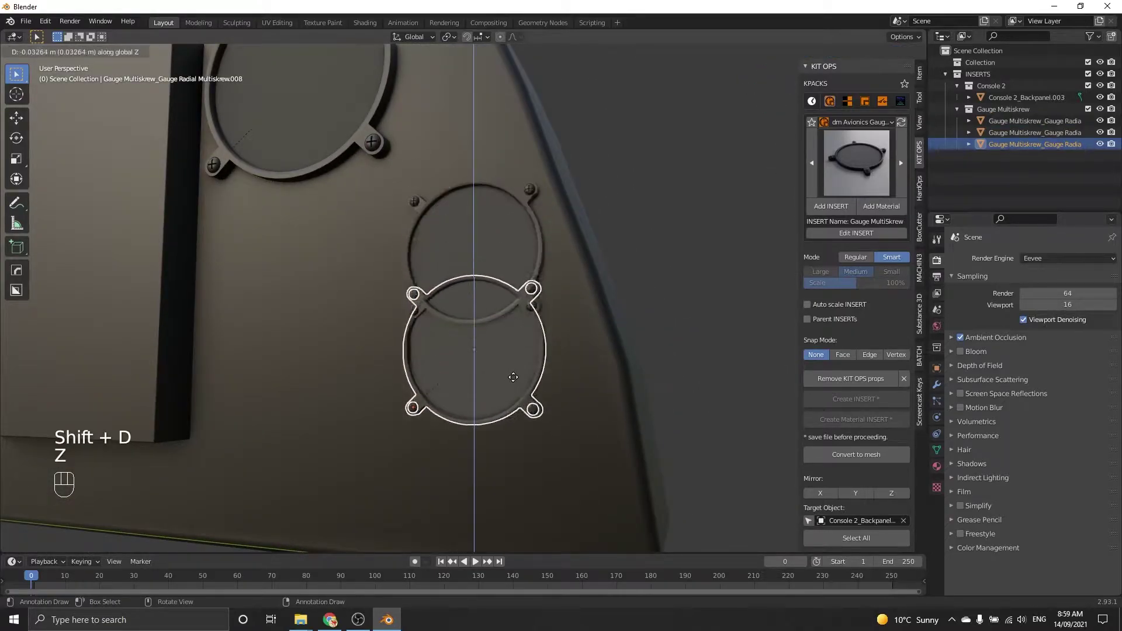
click(513, 421)
key(KP_3)
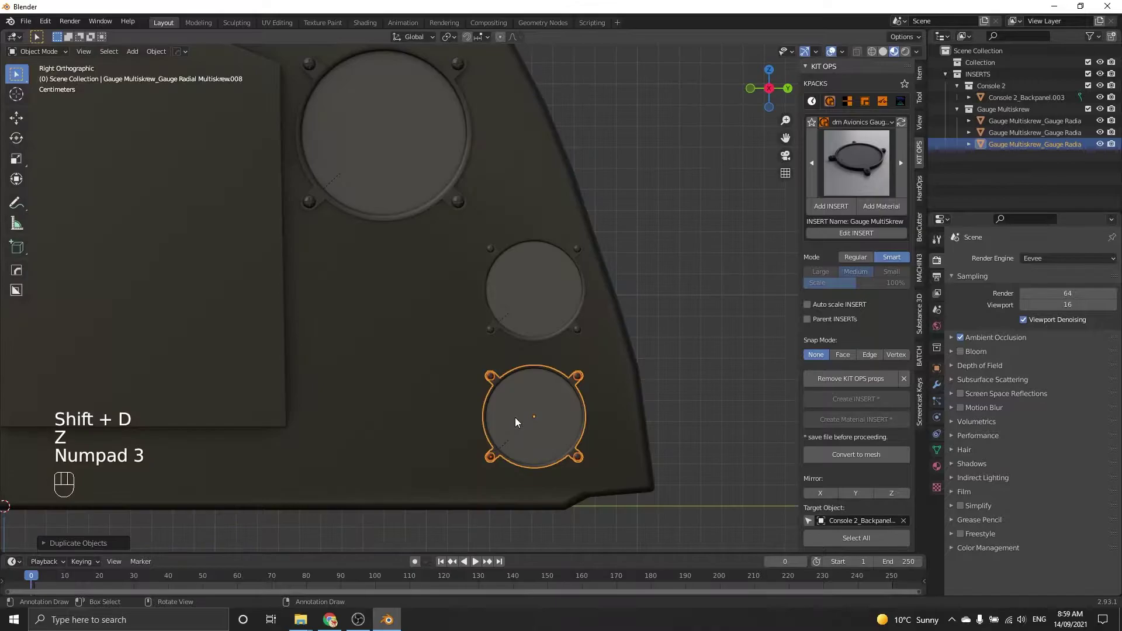
Step: Duplicate the lower small gauge and place the copy to the left, midway in height between the two small gauges
key(shift+d)
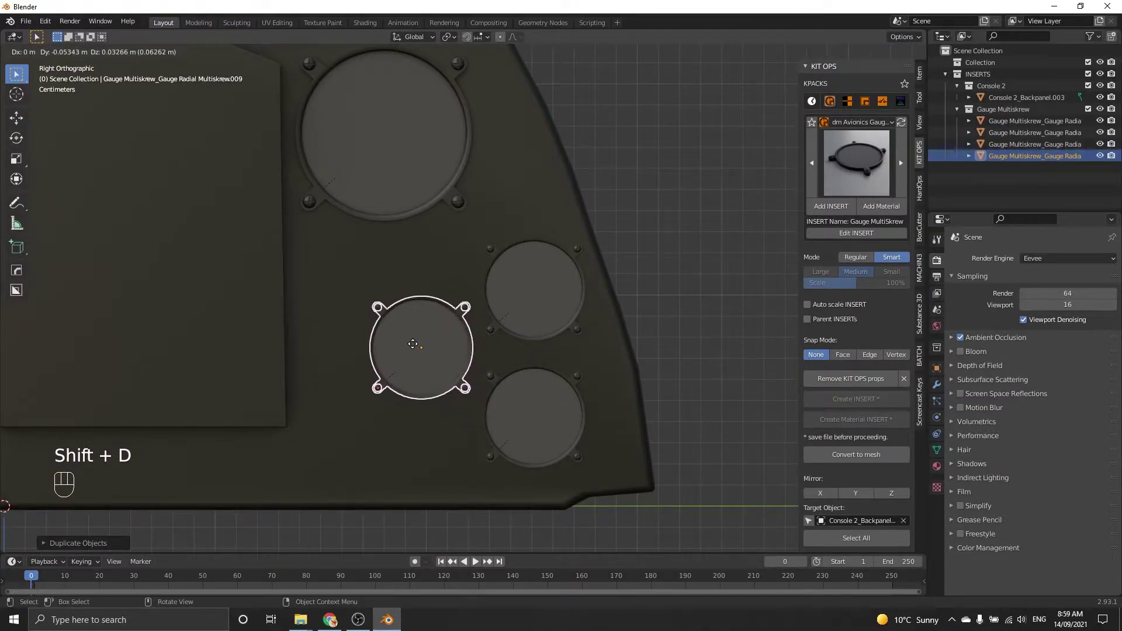
click(413, 346)
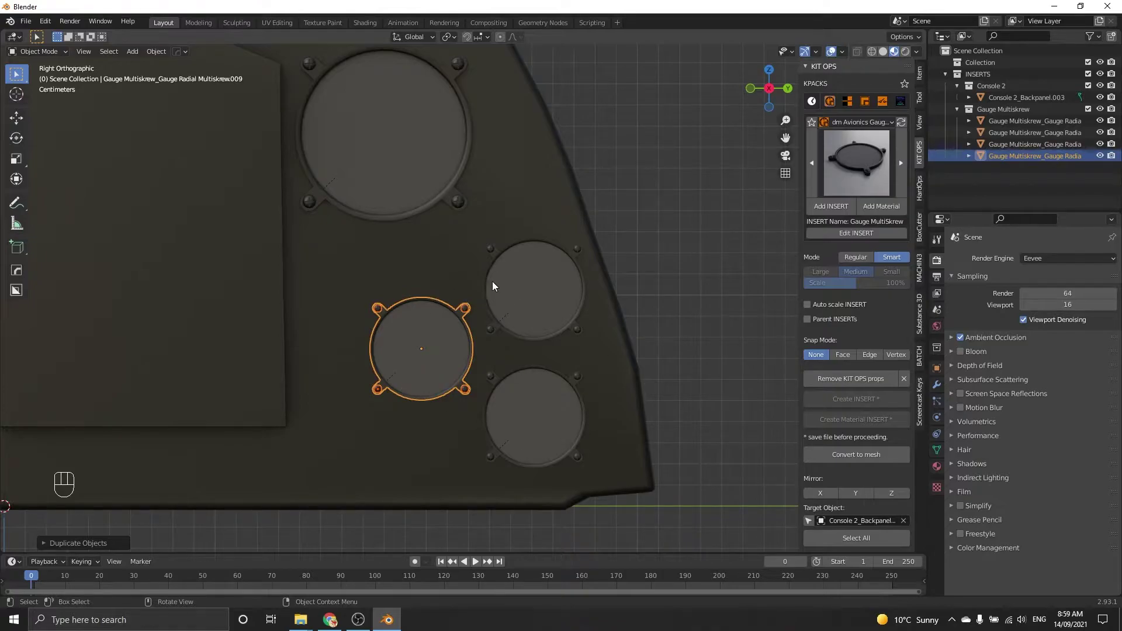
mouse_move(471, 253)
middle_down()
mouse_move(351, 240)
mouse_move(333, 263)
mouse_move(435, 254)
mouse_move(454, 267)
middle_up()
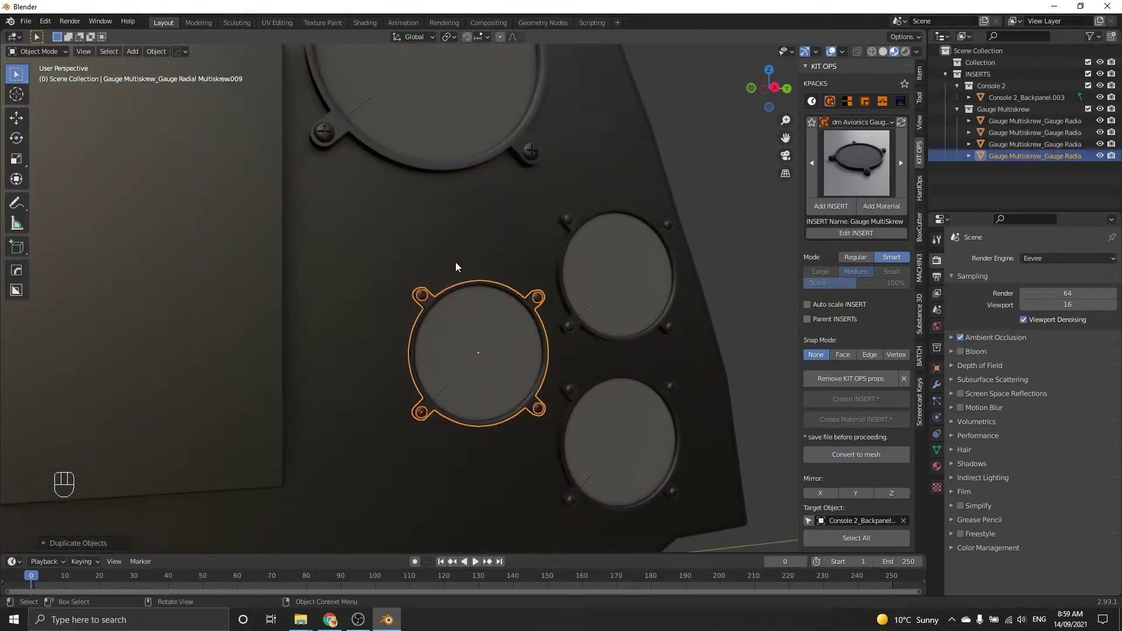
key(KP_3)
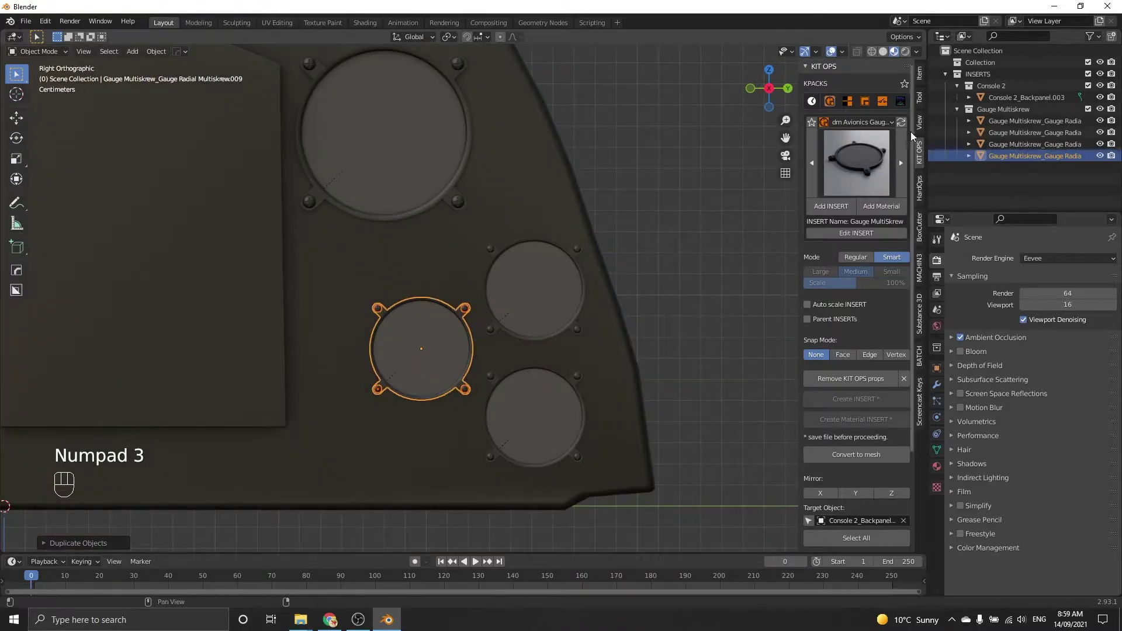
Step: Add the Switch 6 insert from dm Avionics Switches to the console, scaled down to fit between the raised centre panel and the leftmost small gauge
click(860, 121)
click(760, 238)
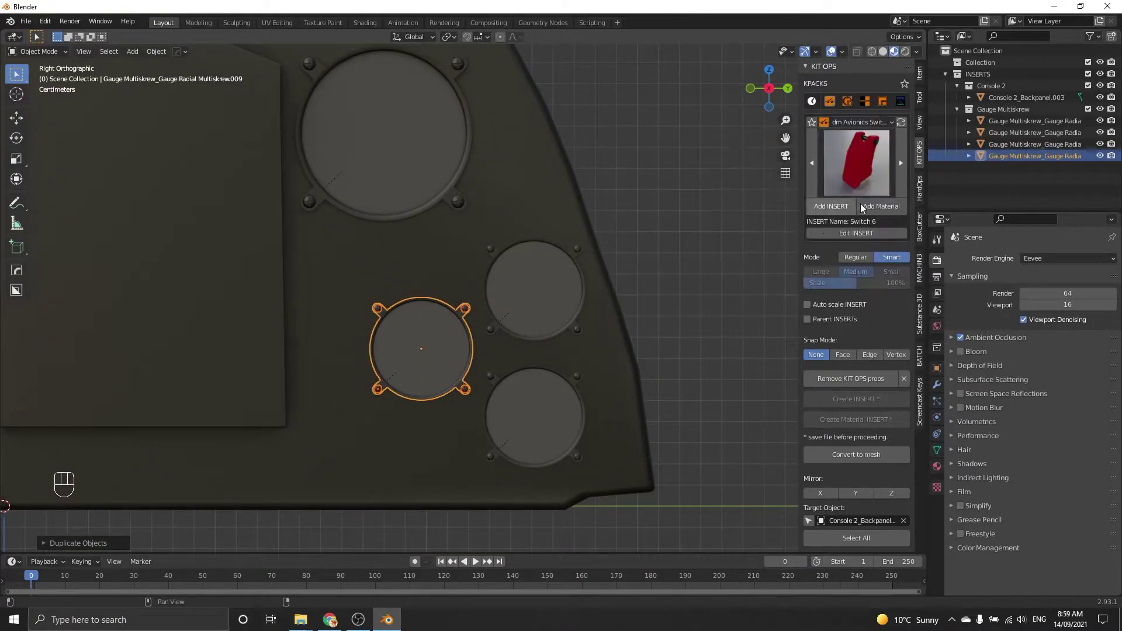
click(866, 164)
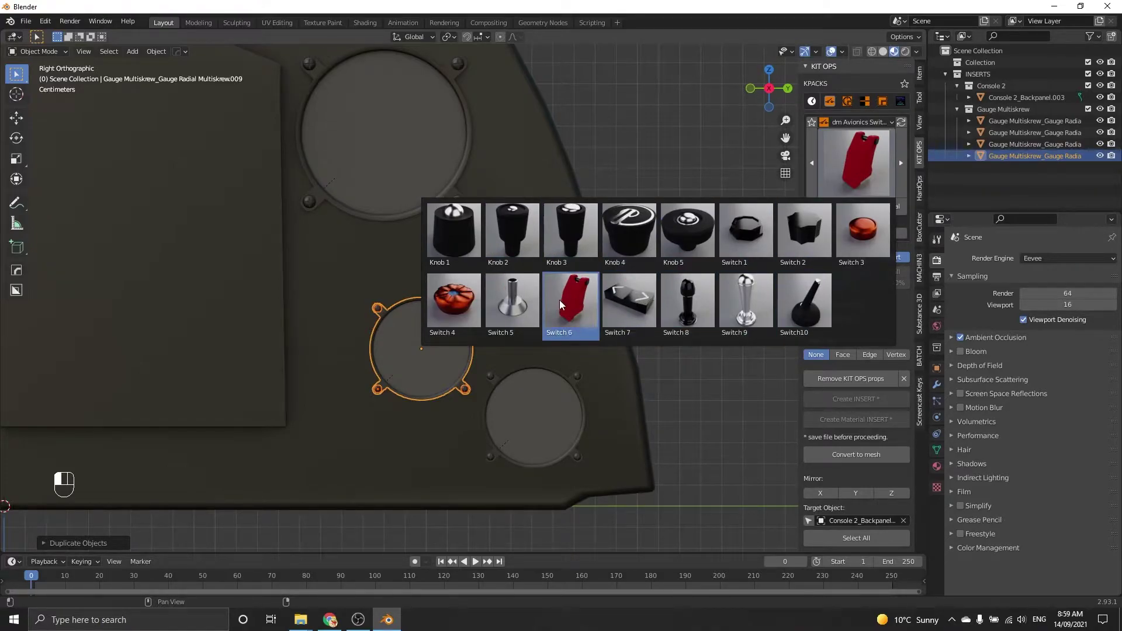
click(575, 299)
click(327, 332)
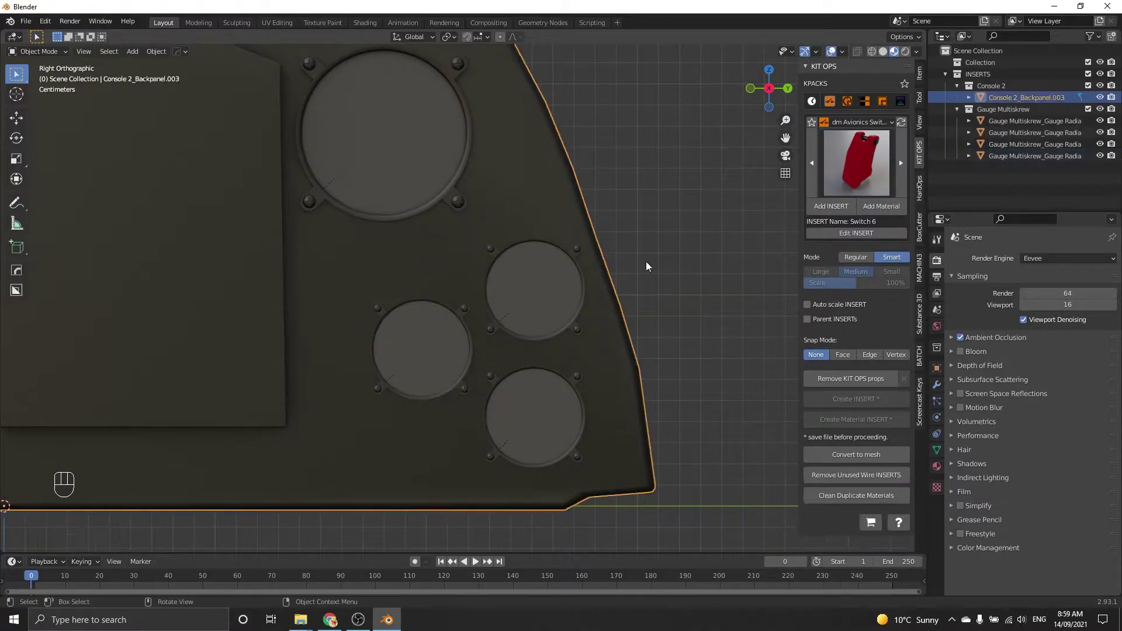
click(831, 205)
scroll(336, 363, down, 8)
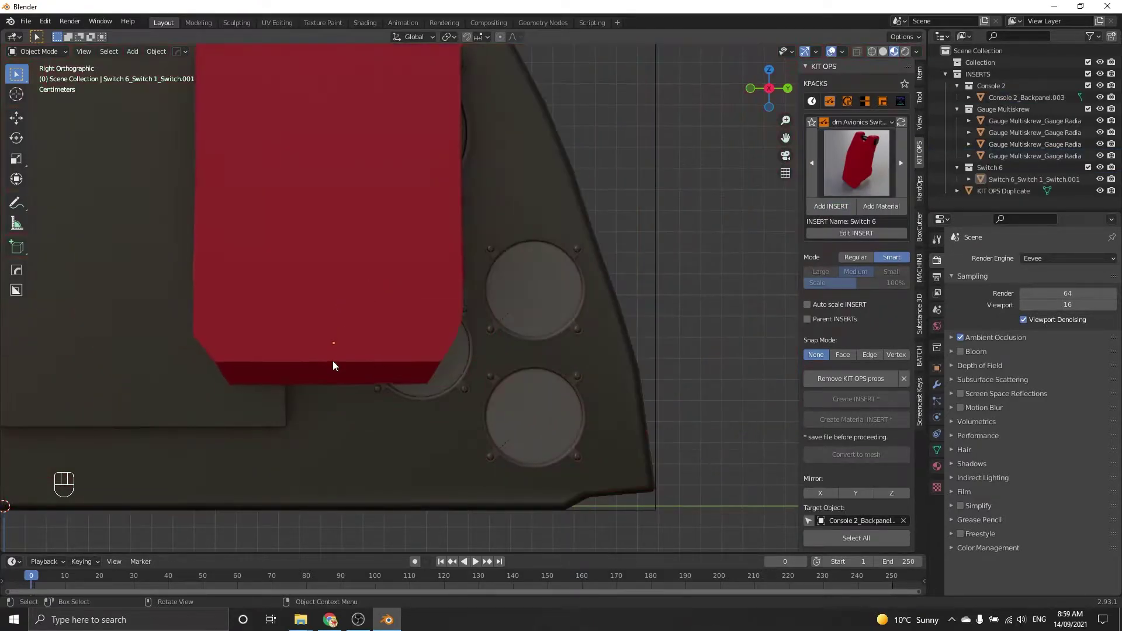
click(332, 429)
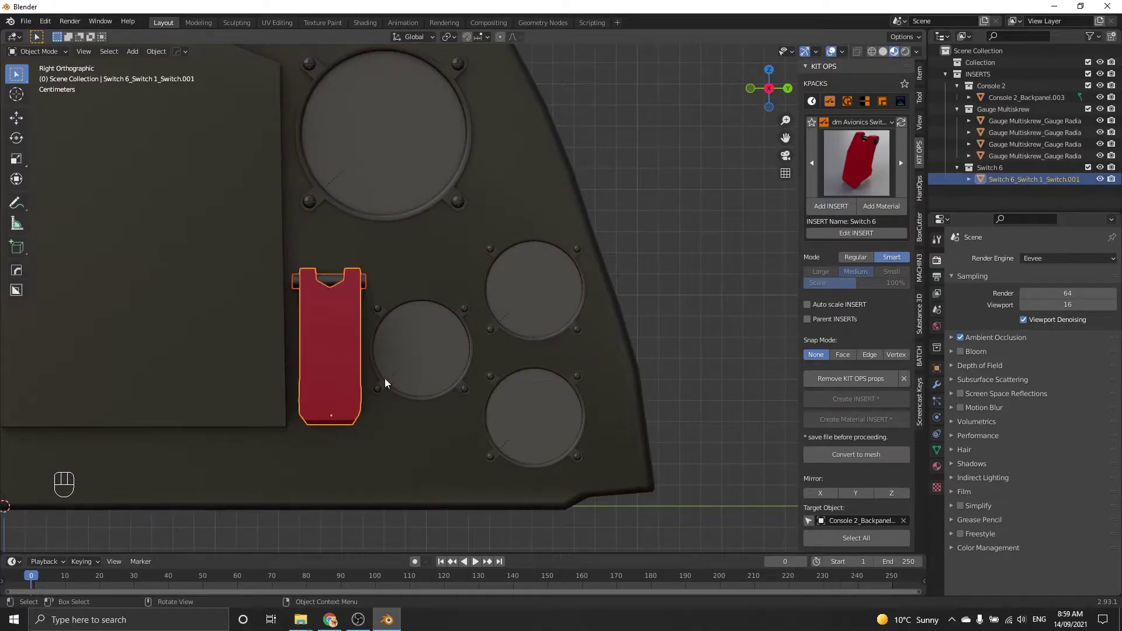
Step: Select the console back panel, check its top centre edge in Edit Mode, and set the insert snap mode to Edge
middle_drag(393, 366, 535, 278)
scroll(385, 270, down, 5)
key(KP_3)
shift+middle_drag(430, 183, 586, 293)
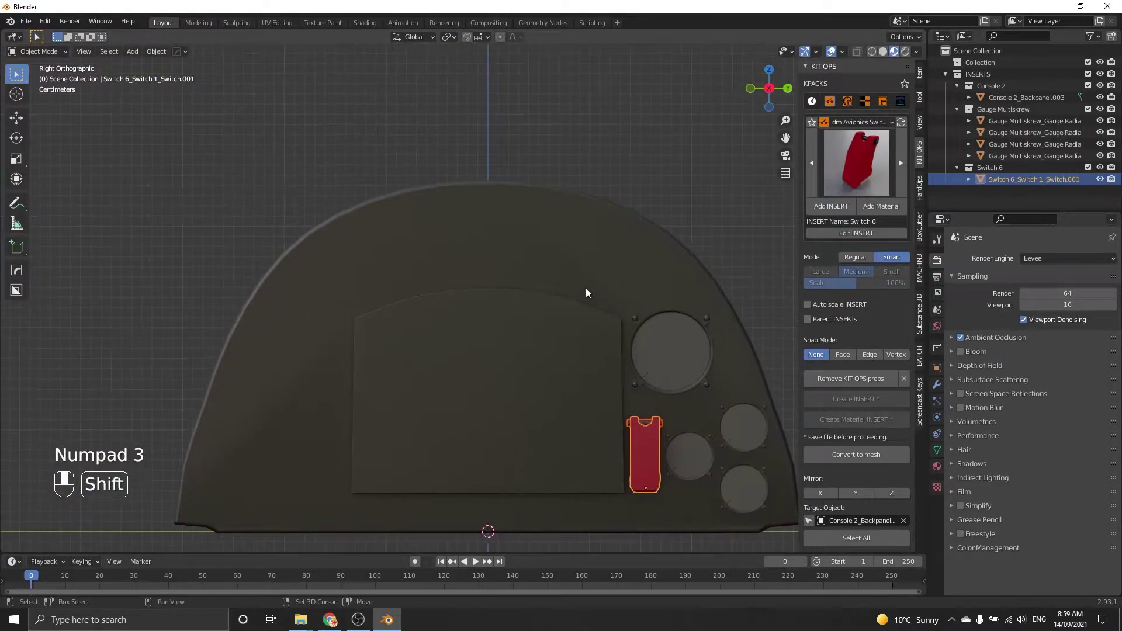
scroll(502, 222, up, 3)
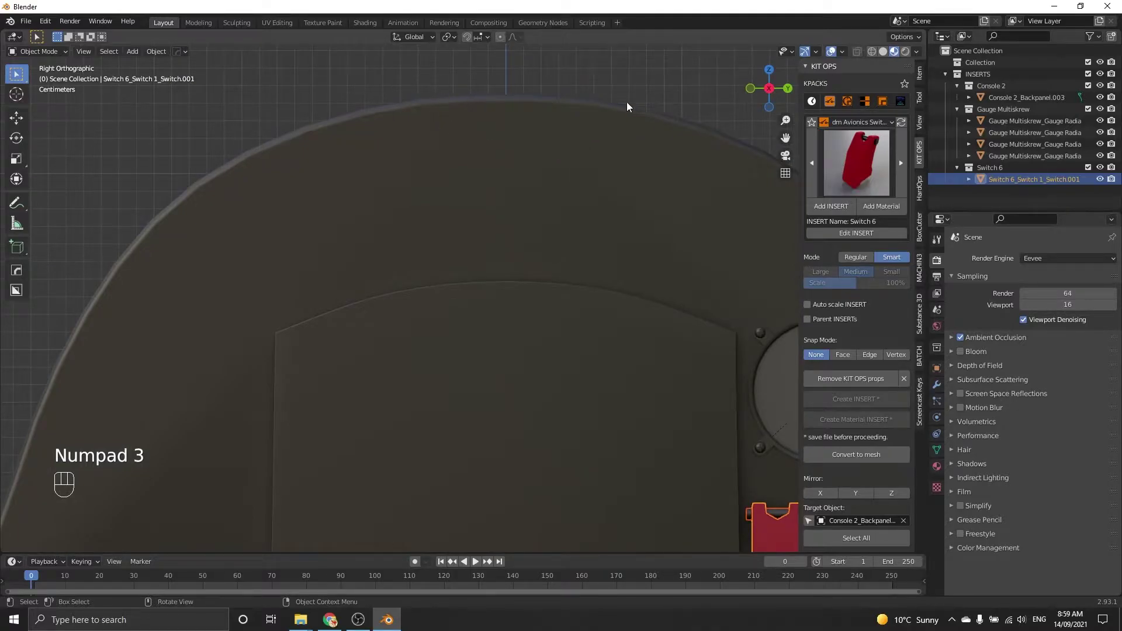
click(537, 176)
key(Tab)
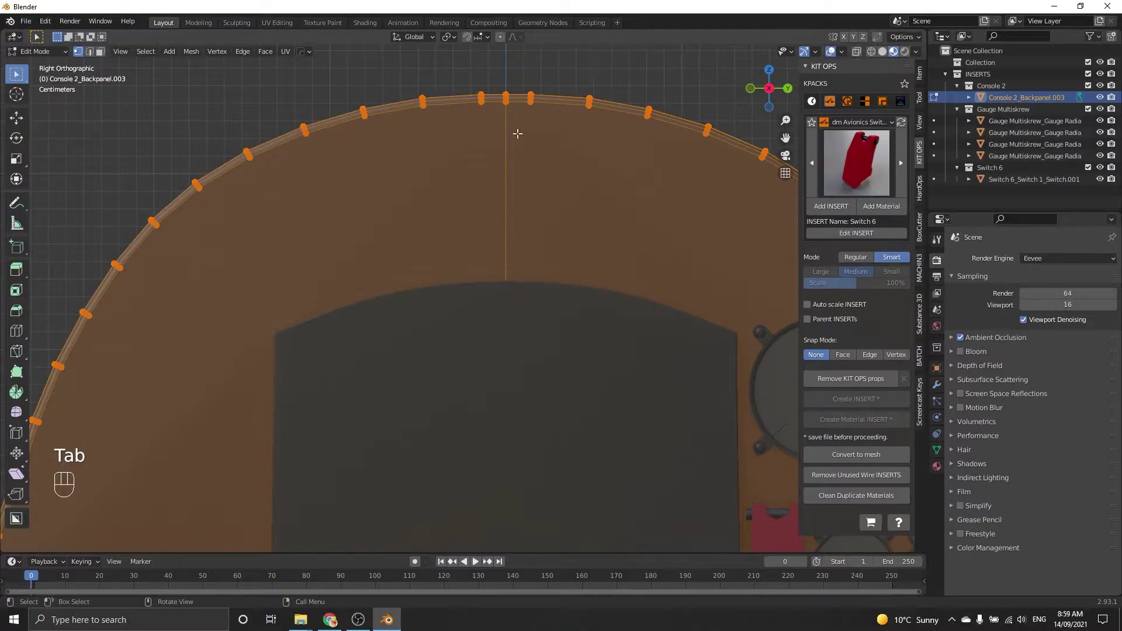
key(Tab)
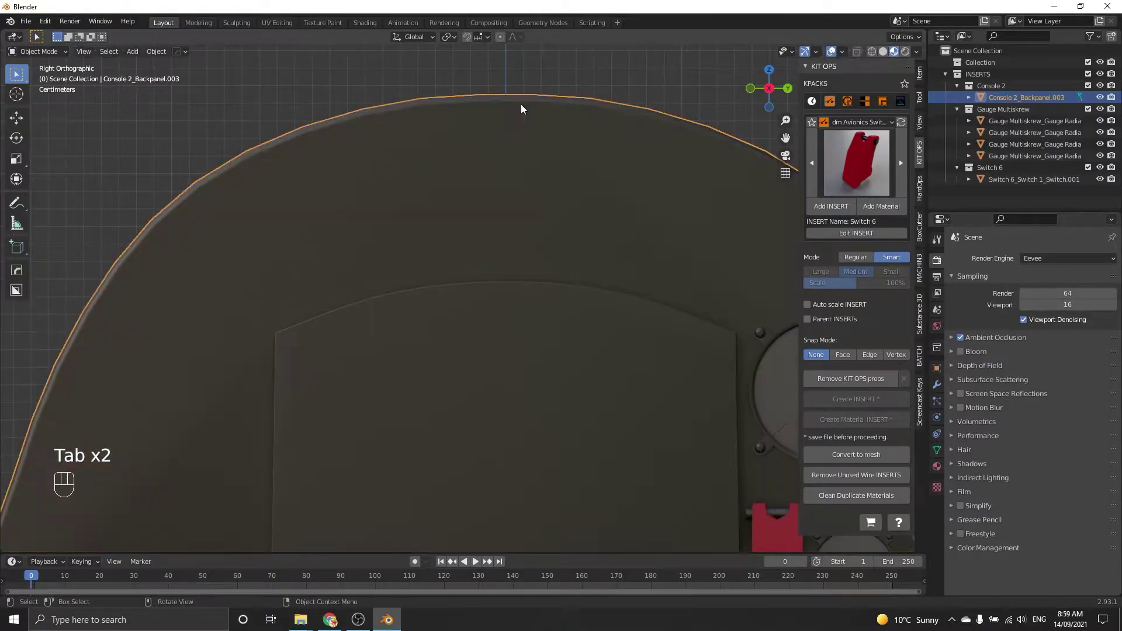
click(870, 355)
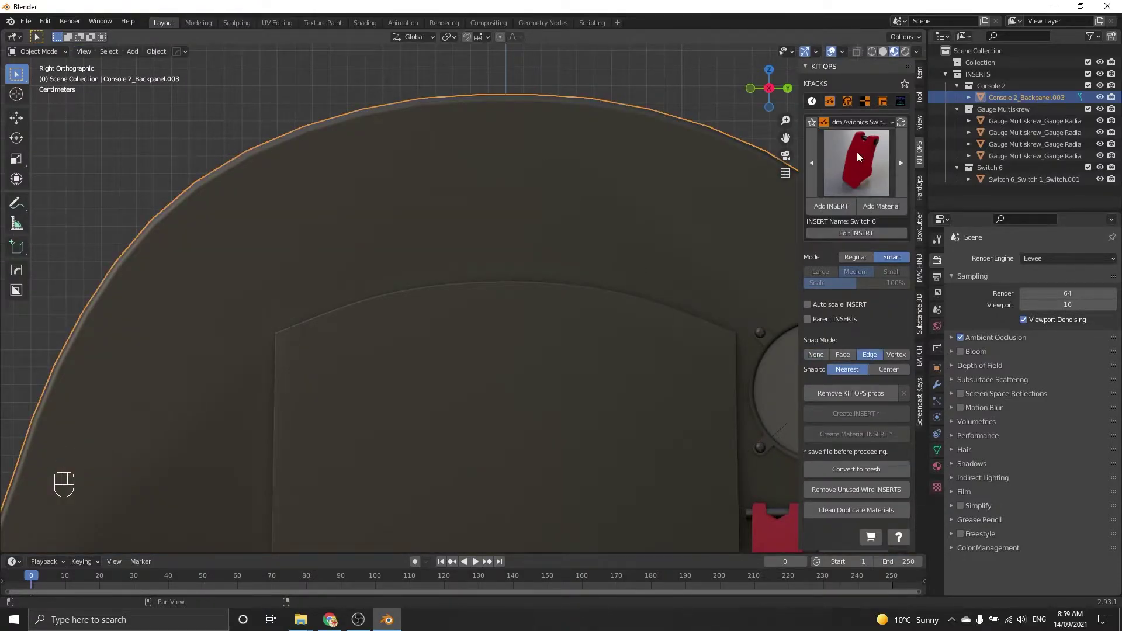
Step: Add the Cutter 2 insert from dm Avionics Cutters, rotated horizontally and snapped to the centre of the back panel's top edge
click(857, 123)
click(752, 174)
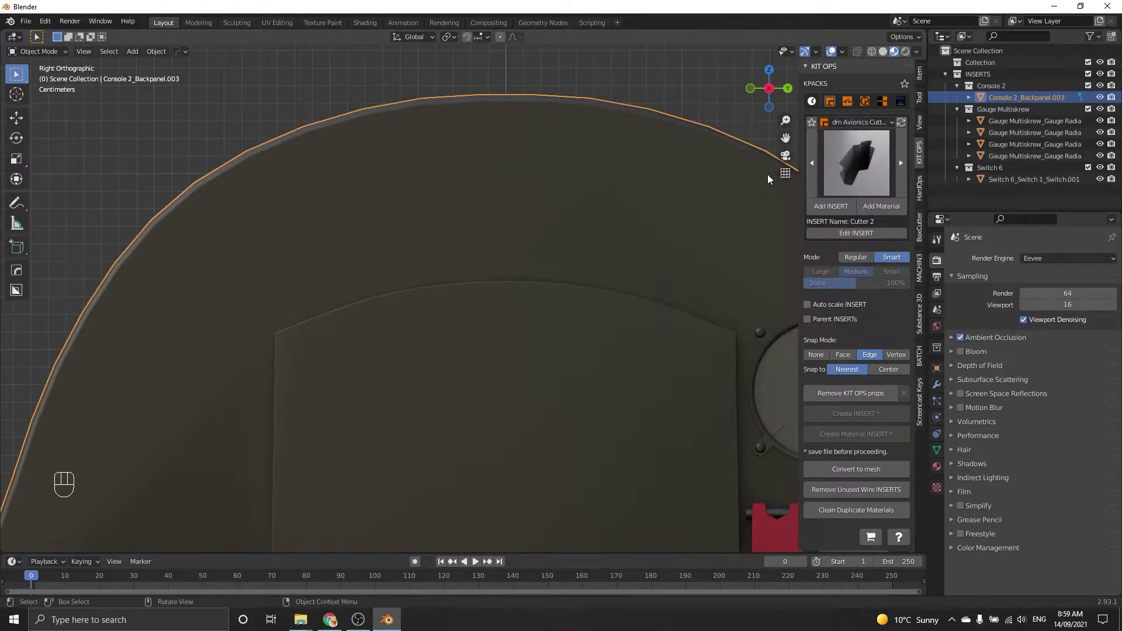
click(852, 161)
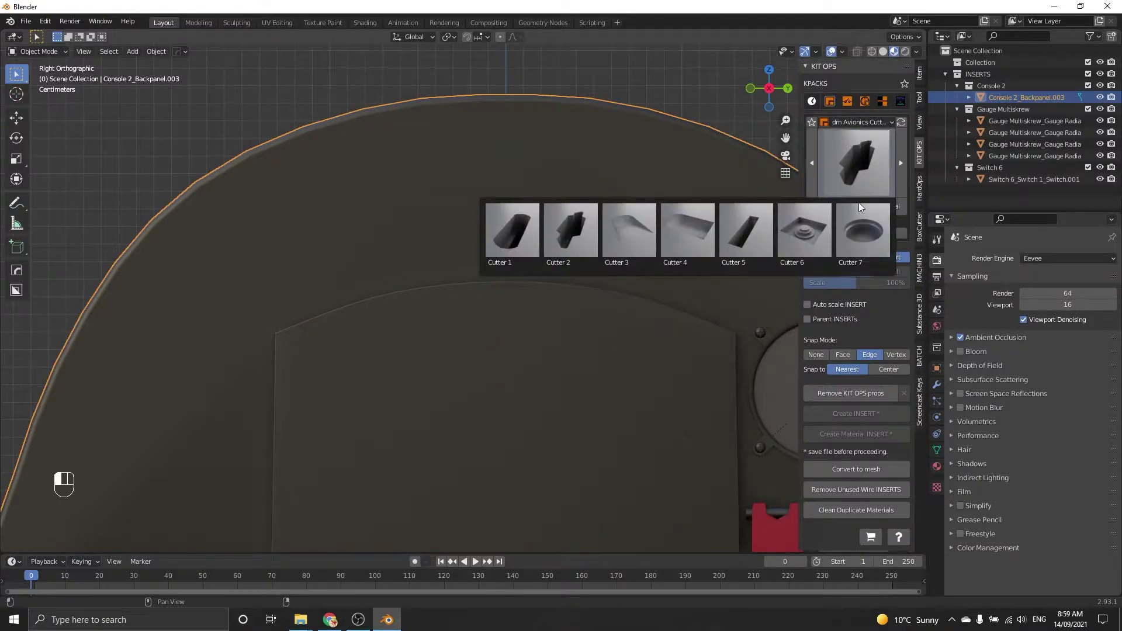
click(584, 234)
scroll(548, 153, up, 1)
shift+middle_drag(547, 152, 509, 280)
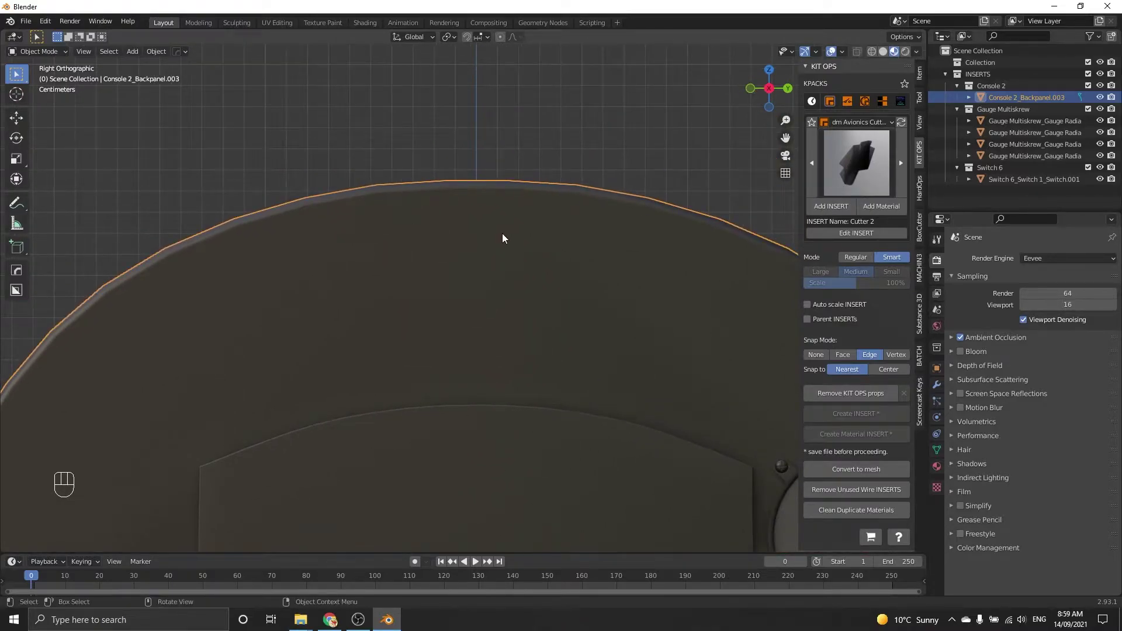
click(838, 206)
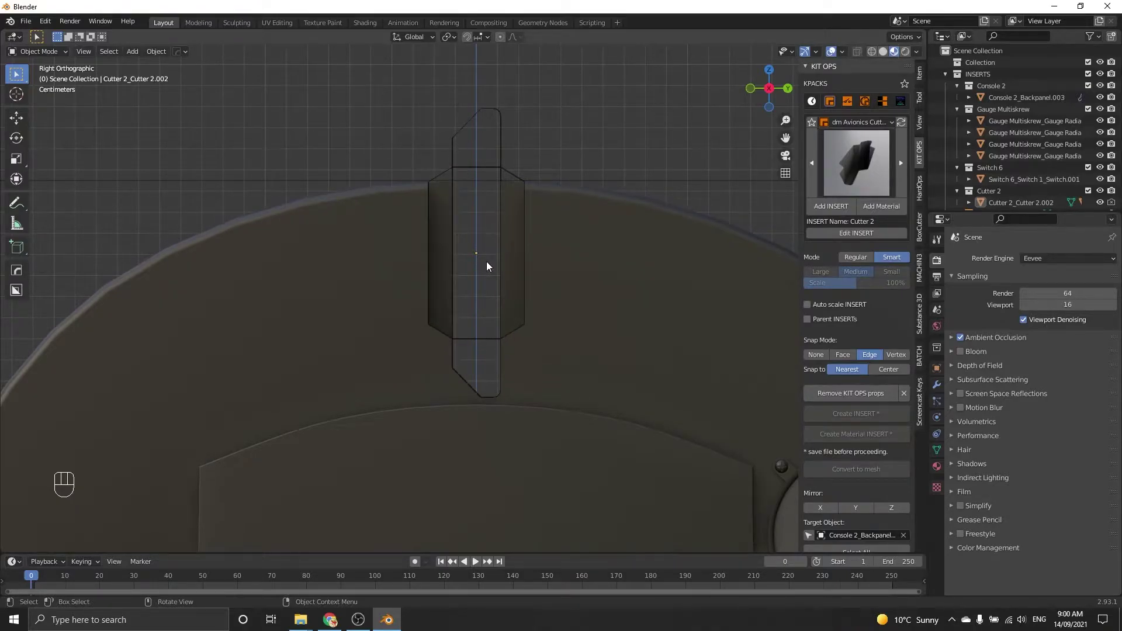
alt+scroll(486, 262, down, 10)
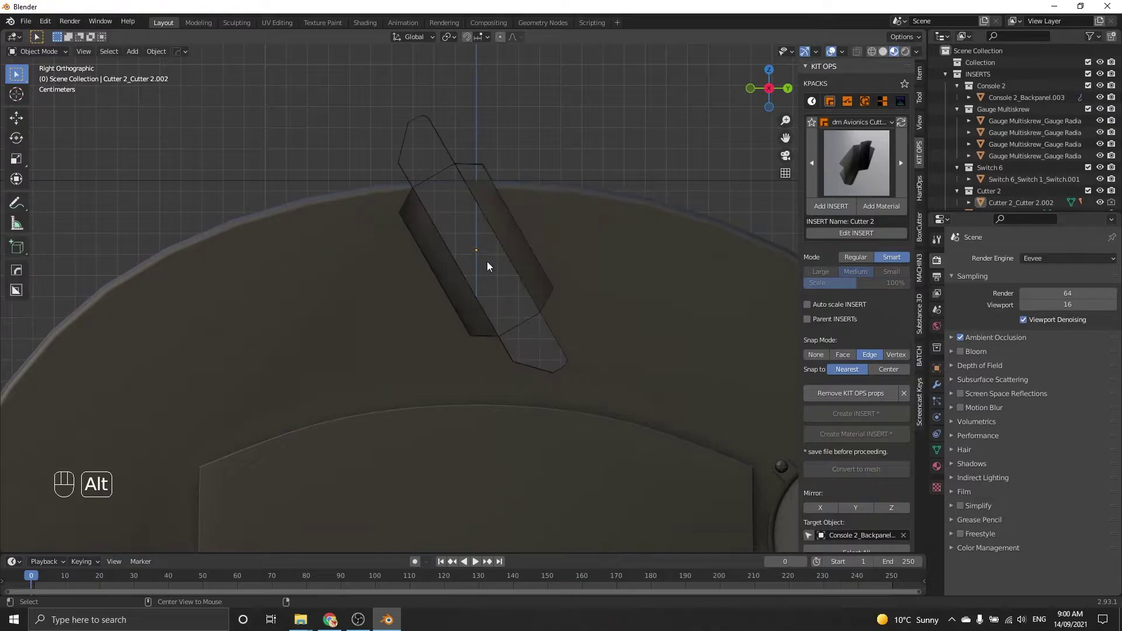
alt+scroll(488, 267, down, 8)
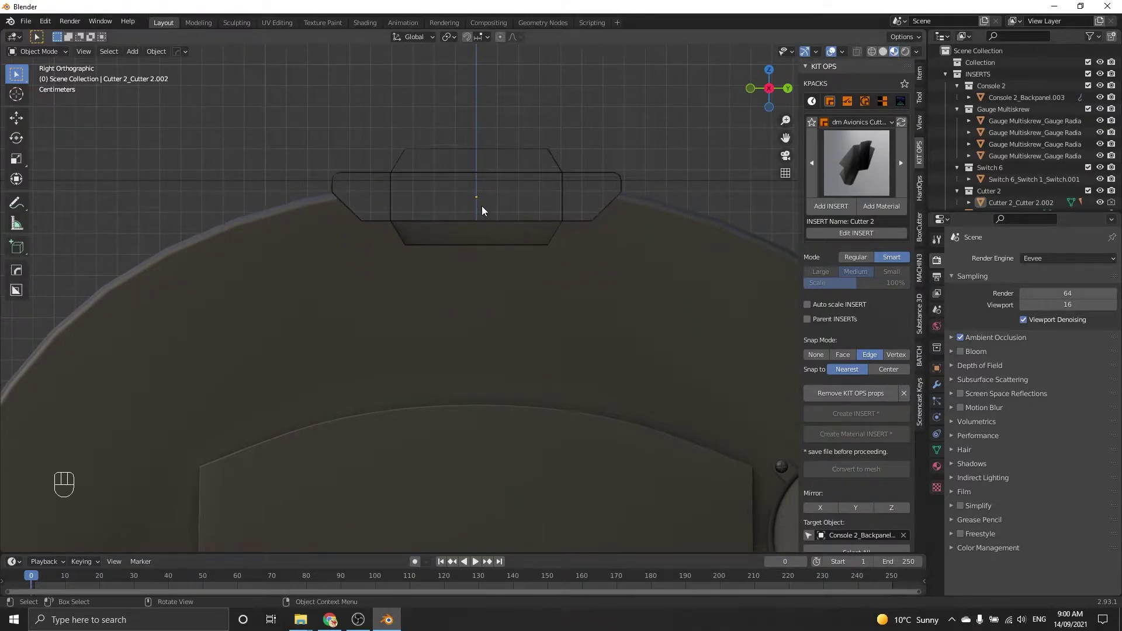
click(481, 207)
Step: Stretch the Cutter 2 insert along X so it cuts through the back panel's full thickness
middle_drag(483, 187, 457, 230)
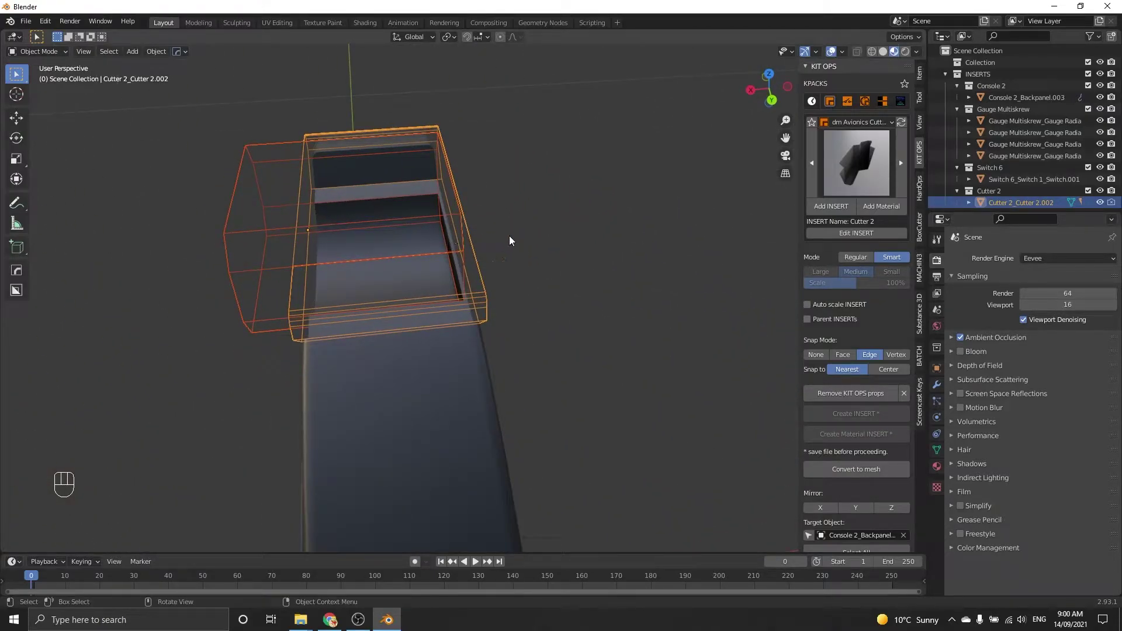
key(s)
key(x)
click(580, 235)
middle_drag(556, 236, 643, 196)
key(KP_3)
scroll(551, 233, down, 3)
shift+middle_drag(538, 243, 501, 247)
scroll(415, 245, up, 3)
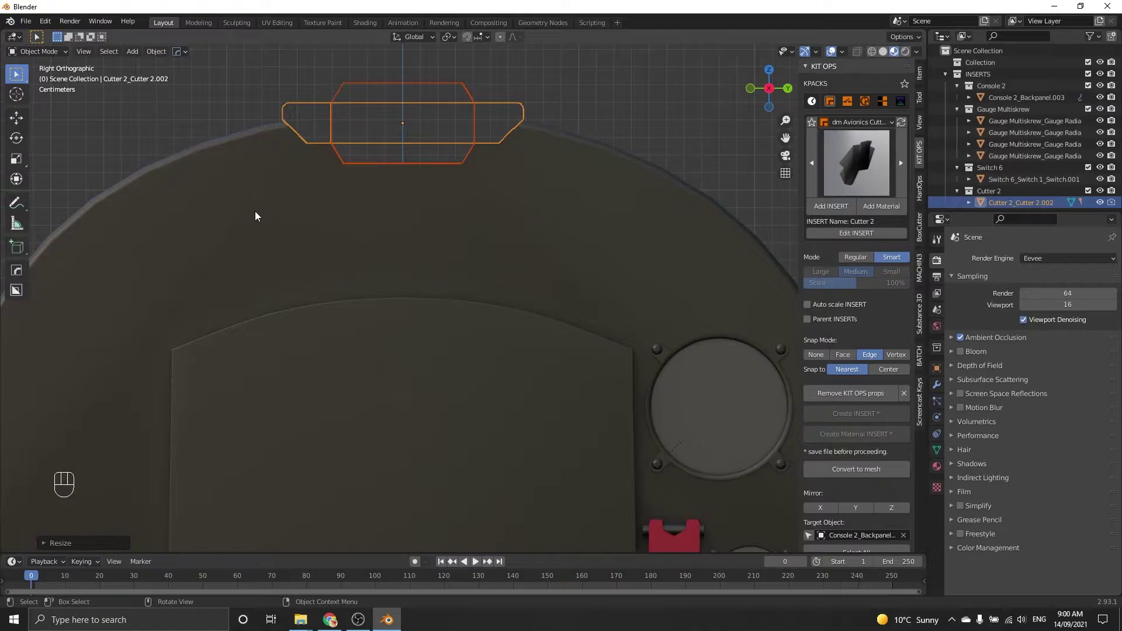
Step: Add the Gauge Deep insert from dm Avionics Gauges to the back panel, sized to fit centred between the top notch and the raised panel
click(847, 122)
click(758, 201)
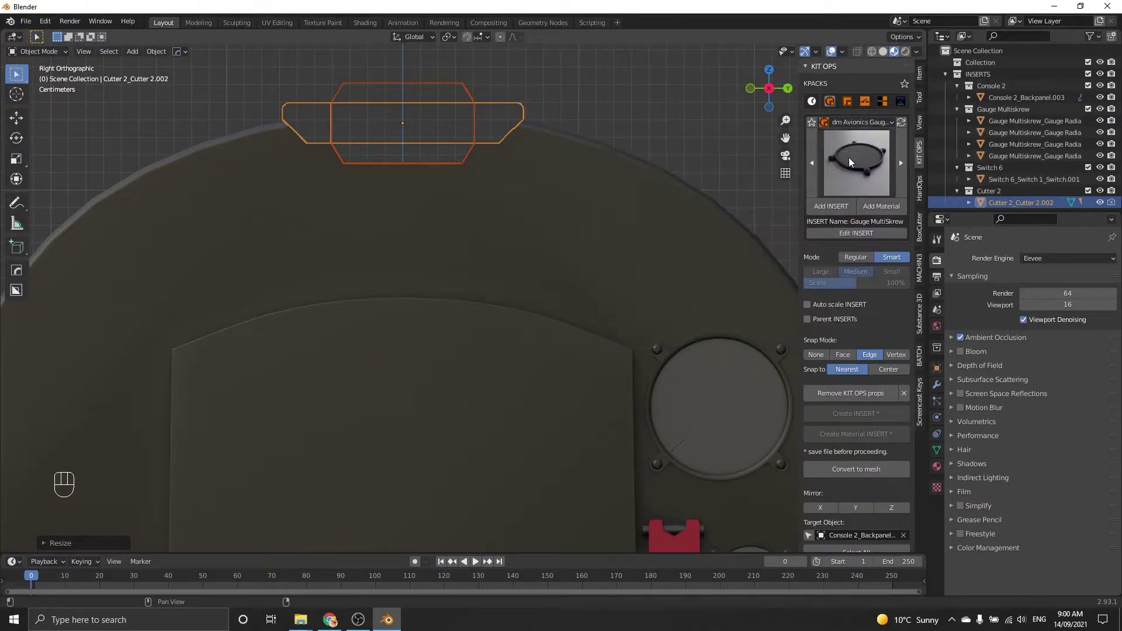
click(851, 155)
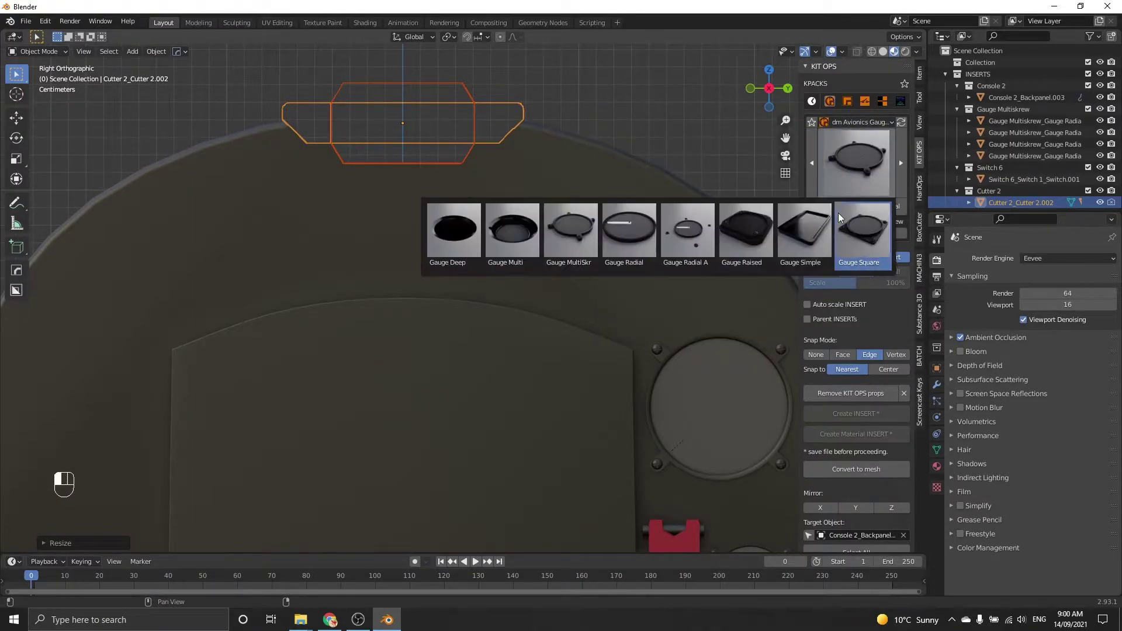
click(467, 248)
click(362, 266)
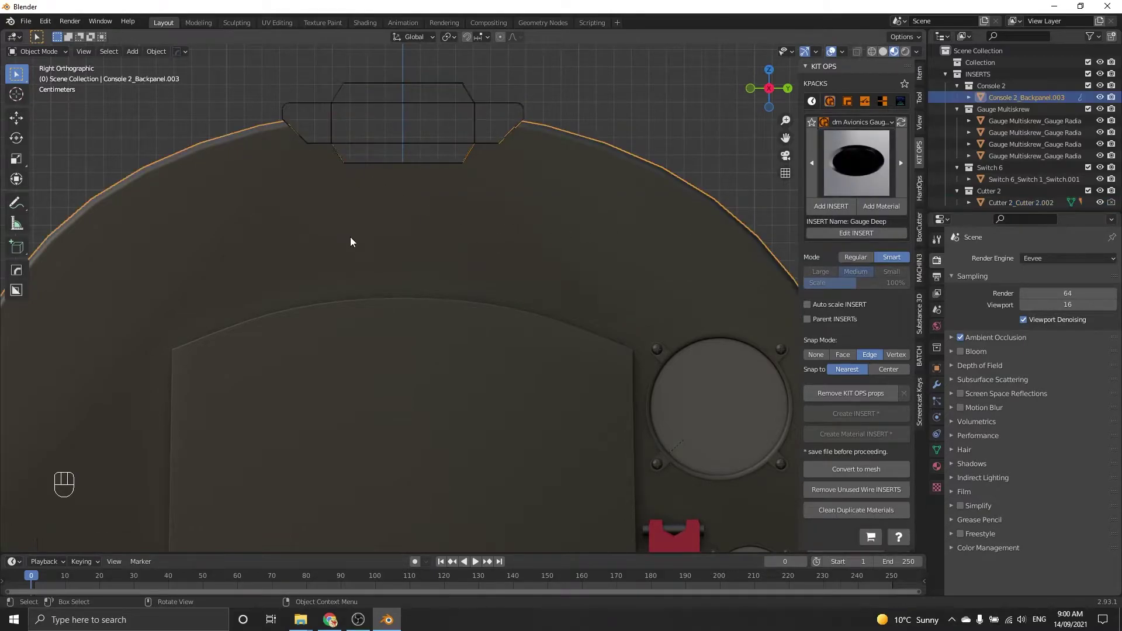
click(837, 206)
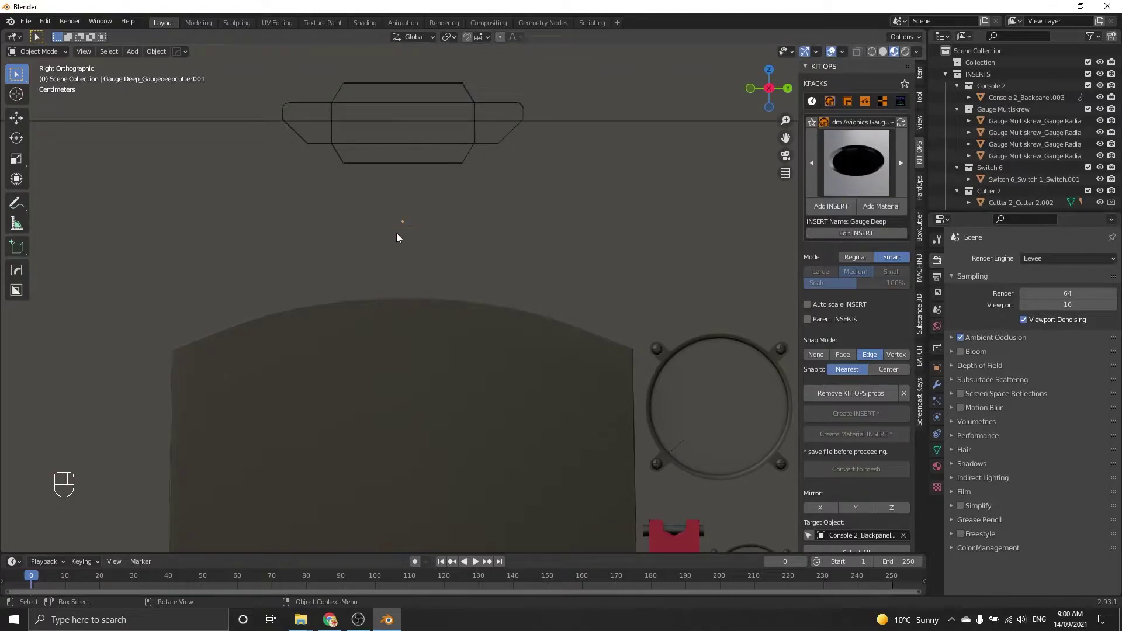
scroll(409, 236, down, 15)
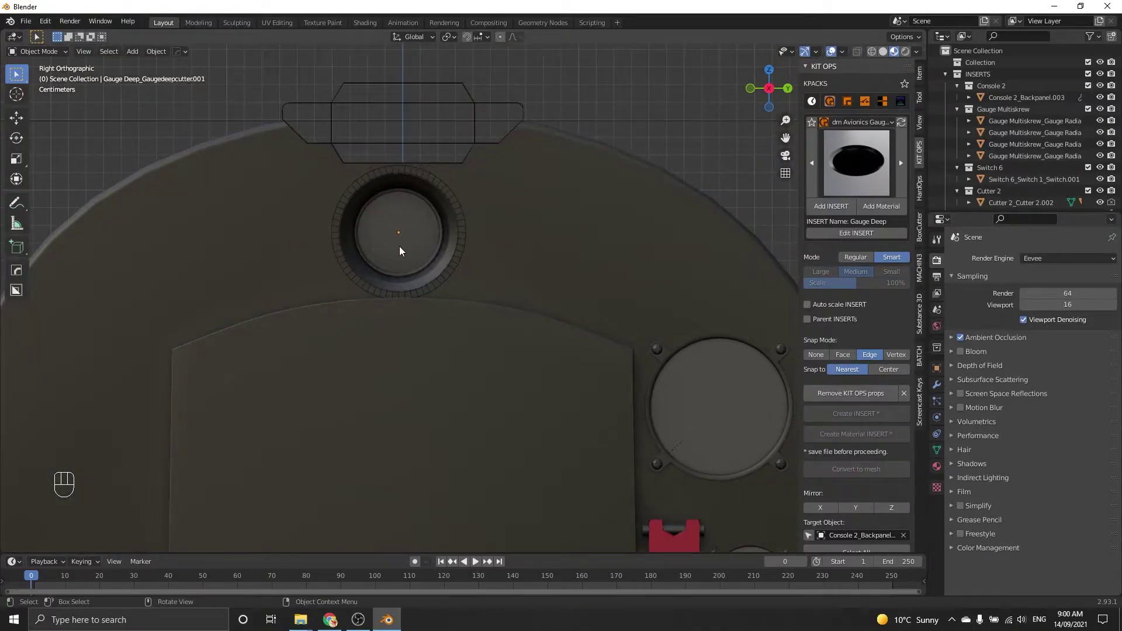
scroll(403, 246, down, 2)
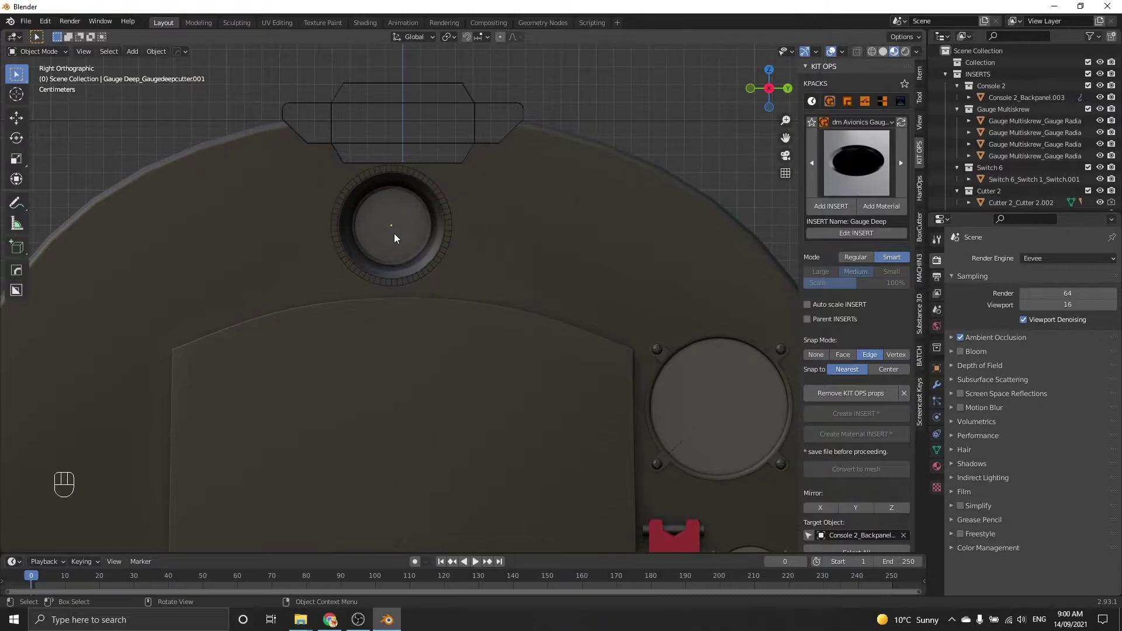
click(400, 235)
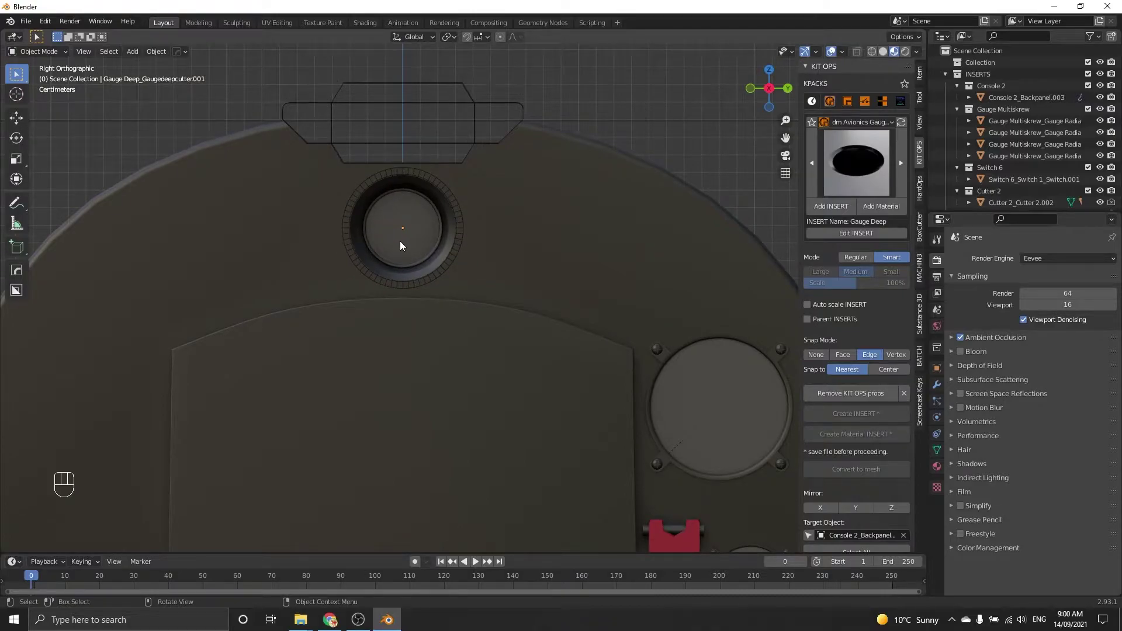
scroll(402, 242, up, 2)
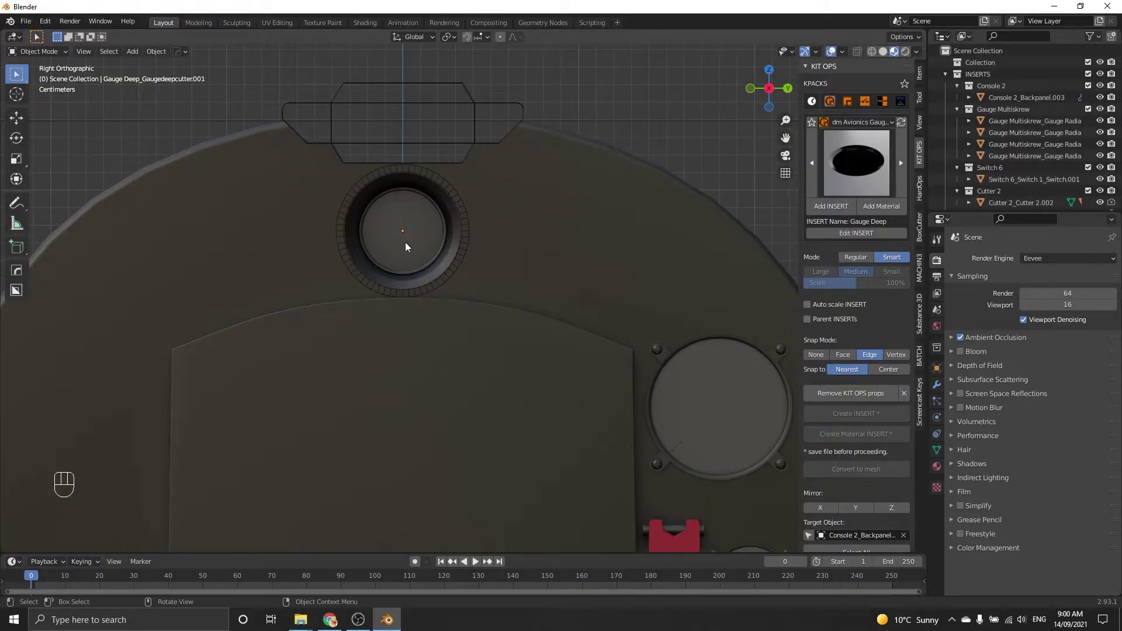
click(405, 242)
Step: Scale the Gauge Deep insert down slightly to leave small gaps to the top notch and the raised panel
middle_drag(405, 241, 552, 296)
scroll(317, 216, up, 5)
middle_drag(522, 234, 445, 353)
key(s)
click(680, 235)
scroll(529, 219, up, 5)
scroll(274, 219, down, 3)
Step: Duplicate the Gauge Deep insert and move the copy along Y to the right of the original
middle_drag(368, 257, 450, 275)
key(KP_3)
shift+middle_drag(564, 382, 496, 275)
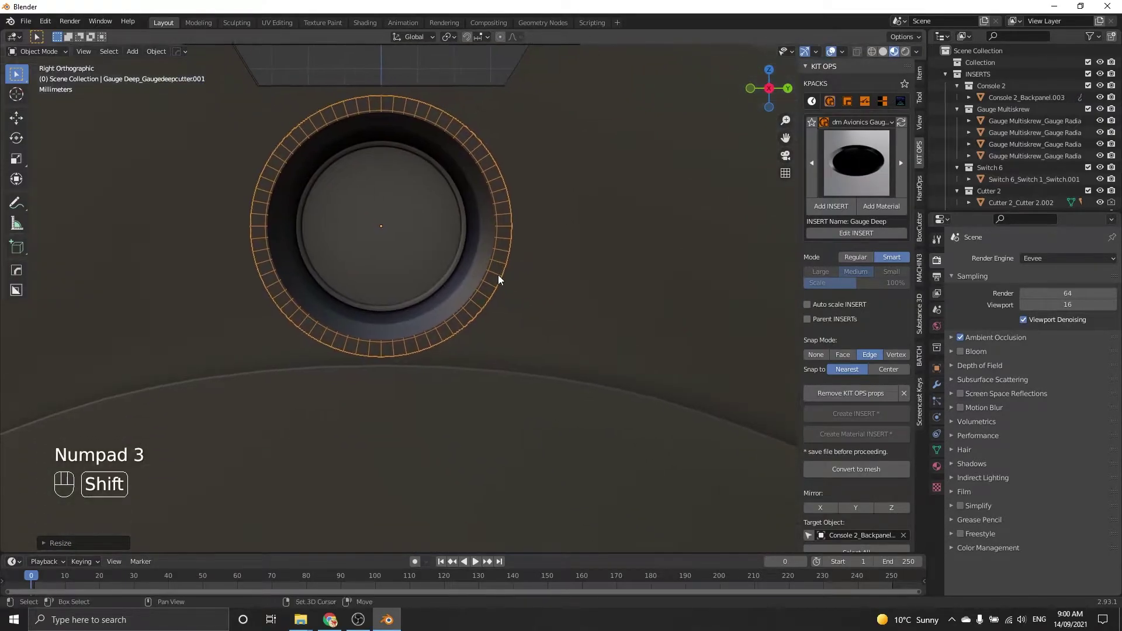
scroll(469, 272, down, 5)
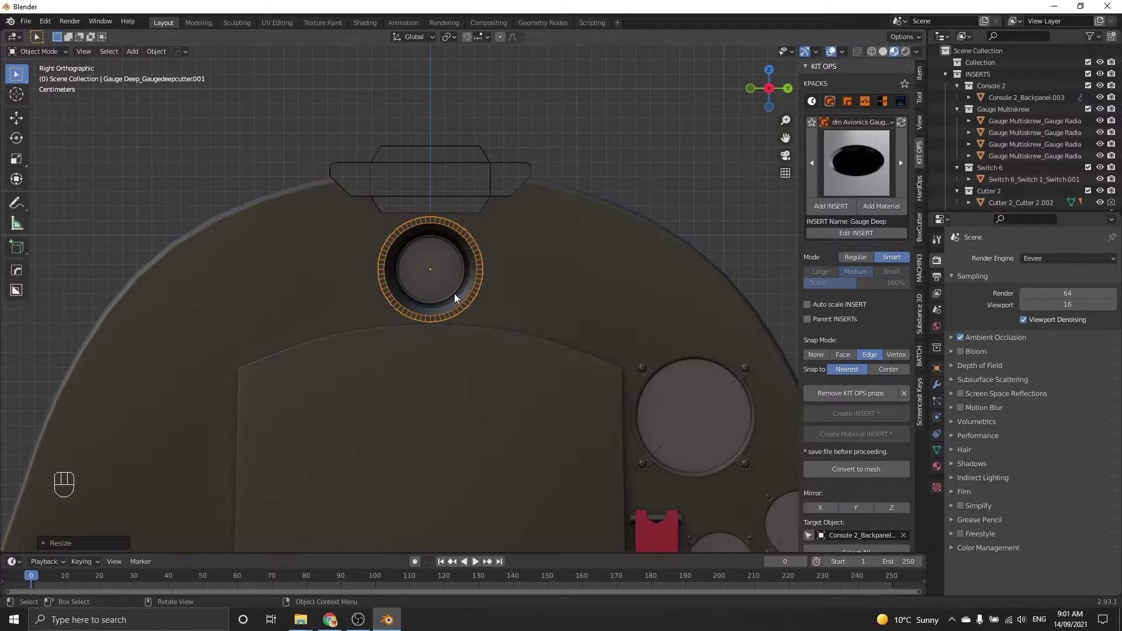
key(shift+d)
key(y)
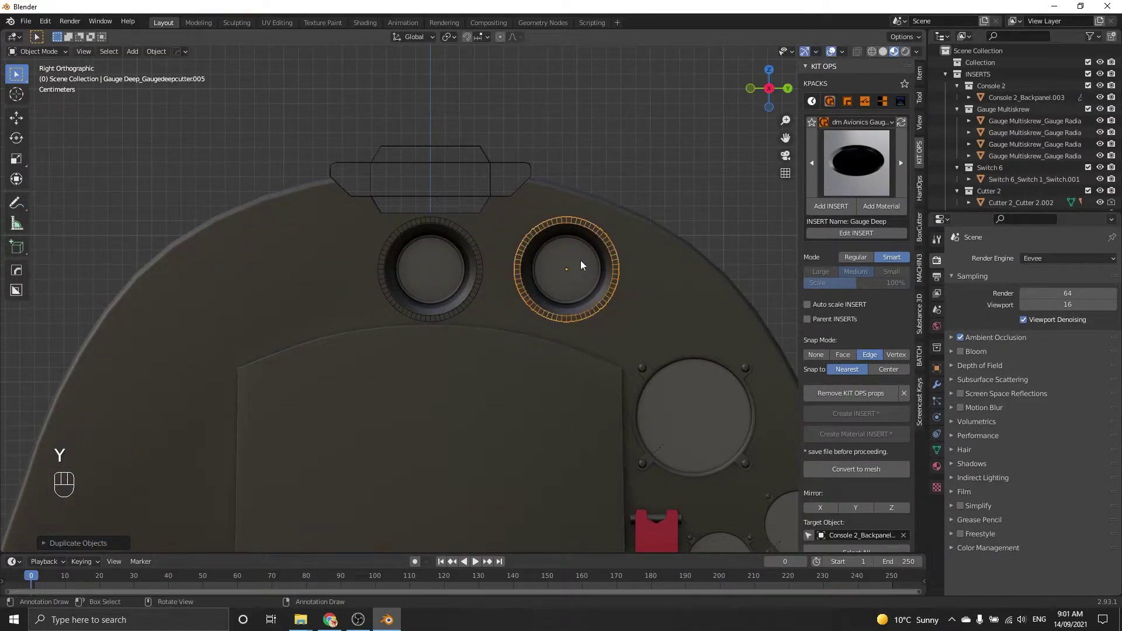
click(590, 302)
Step: Mirror the duplicated deep gauge across the Y axis about the back panel's centre
middle_drag(580, 259, 366, 282)
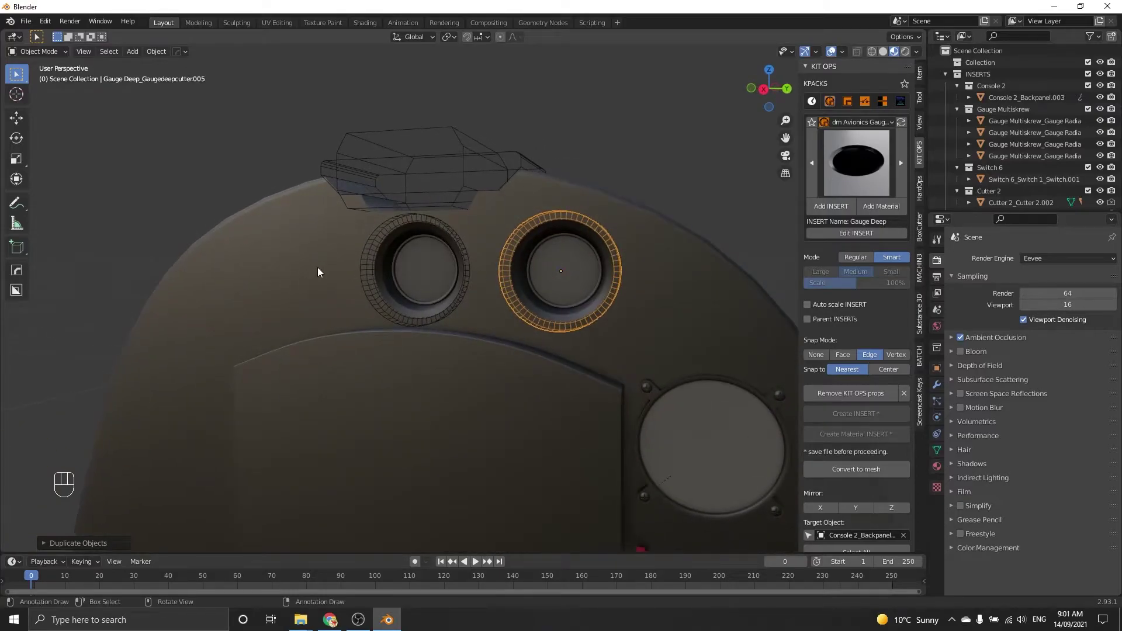
scroll(496, 340, down, 6)
shift+middle_drag(479, 304, 461, 249)
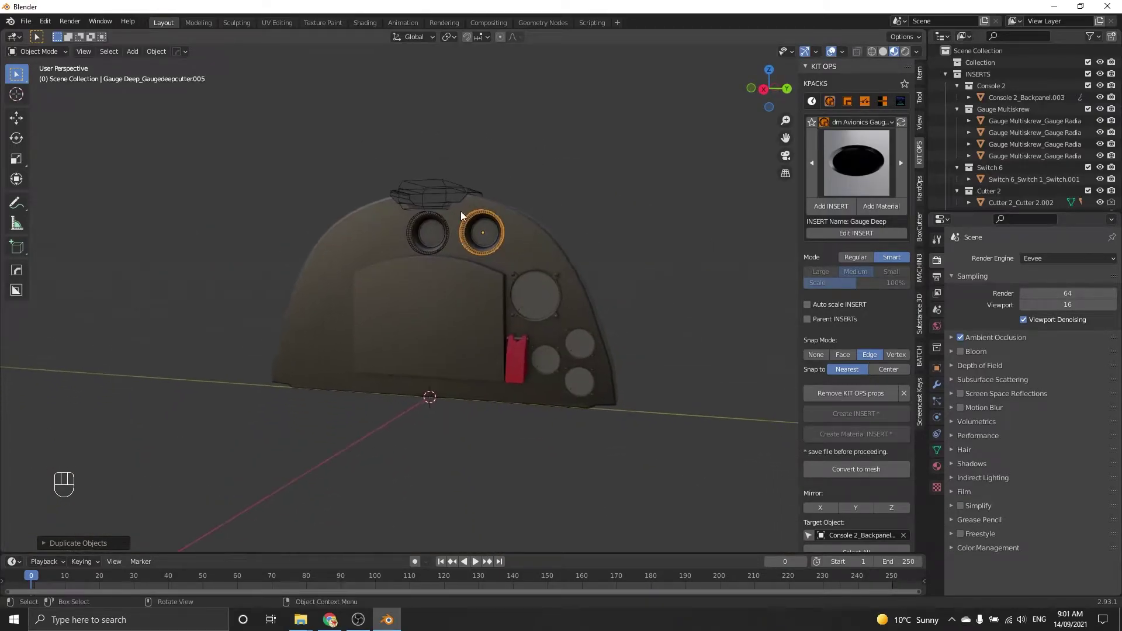
middle_drag(461, 209, 444, 225)
scroll(444, 229, up, 2)
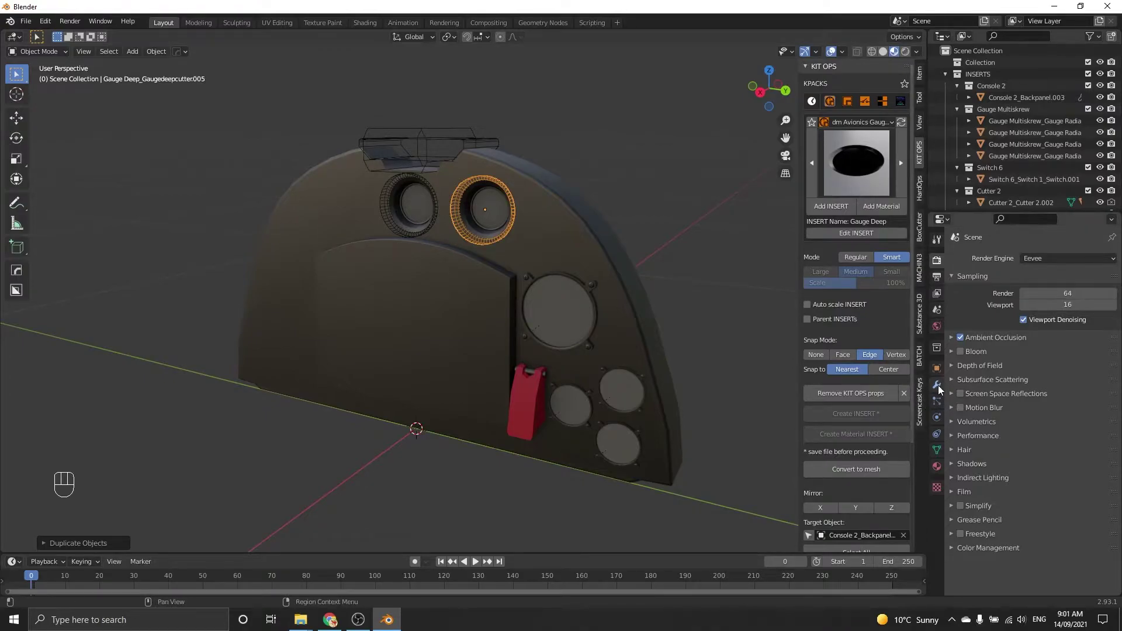
scroll(542, 266, up, 2)
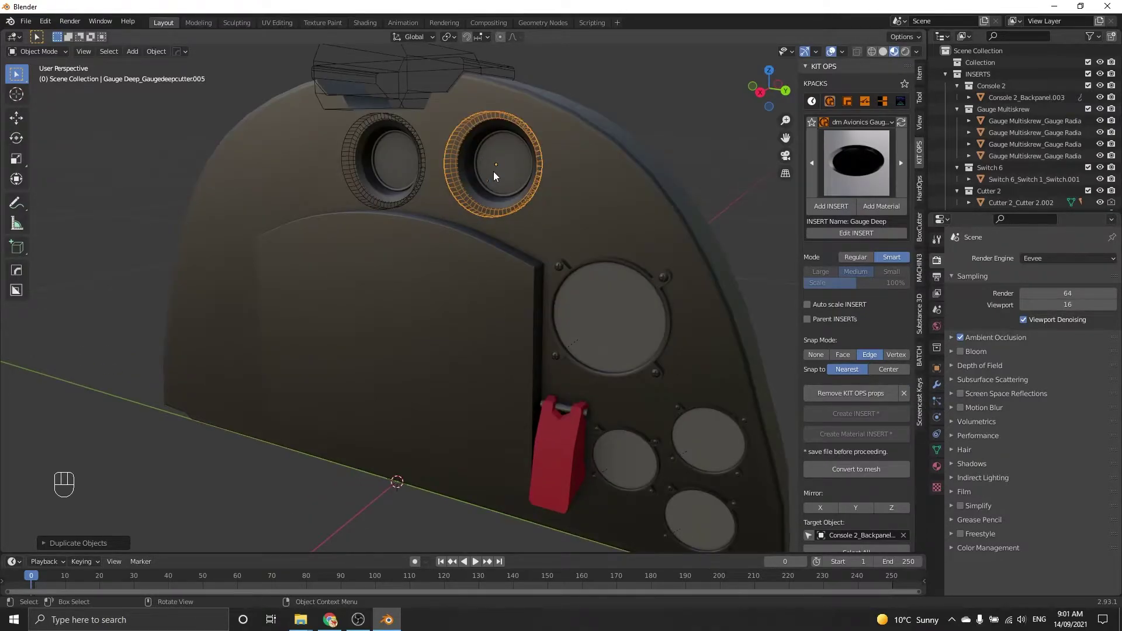
key(shift)
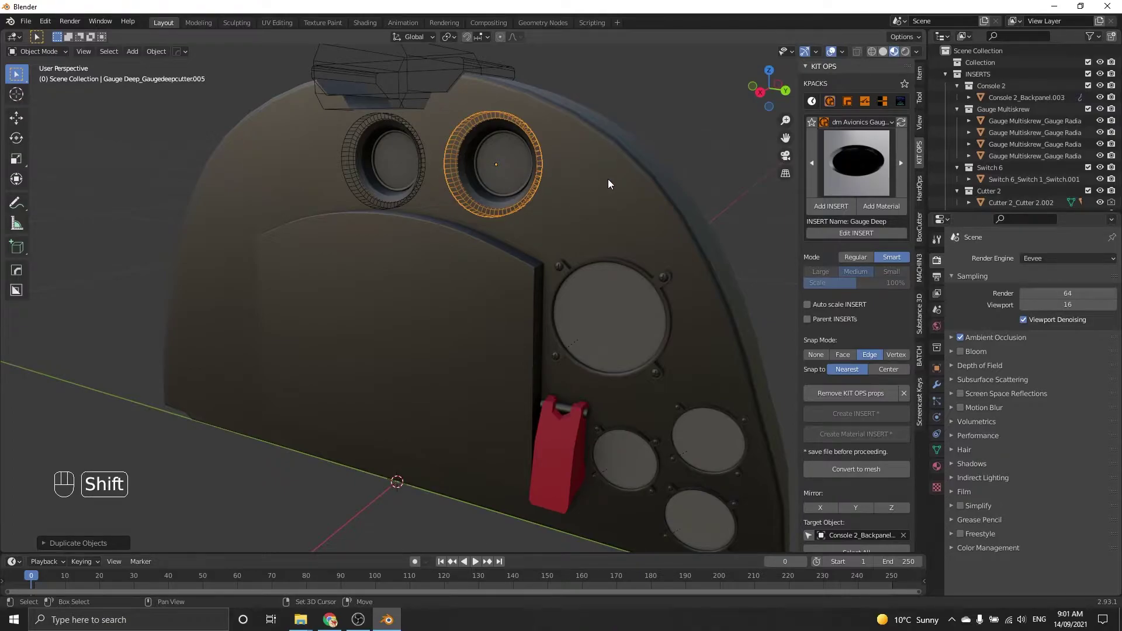
shift+click(607, 179)
key(shift)
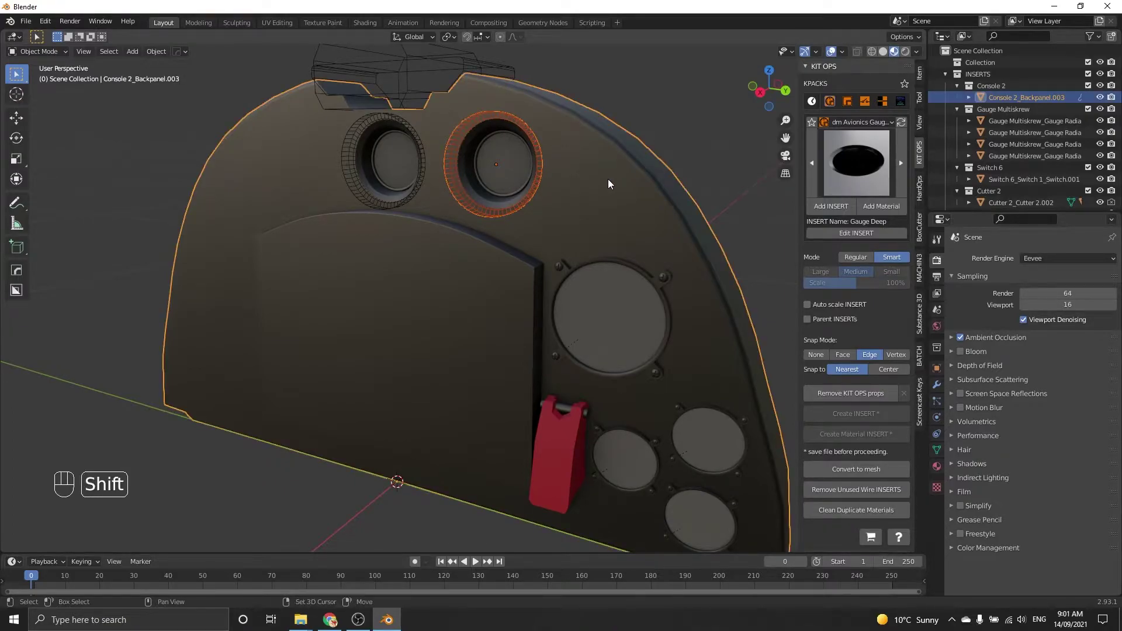
key(alt+x)
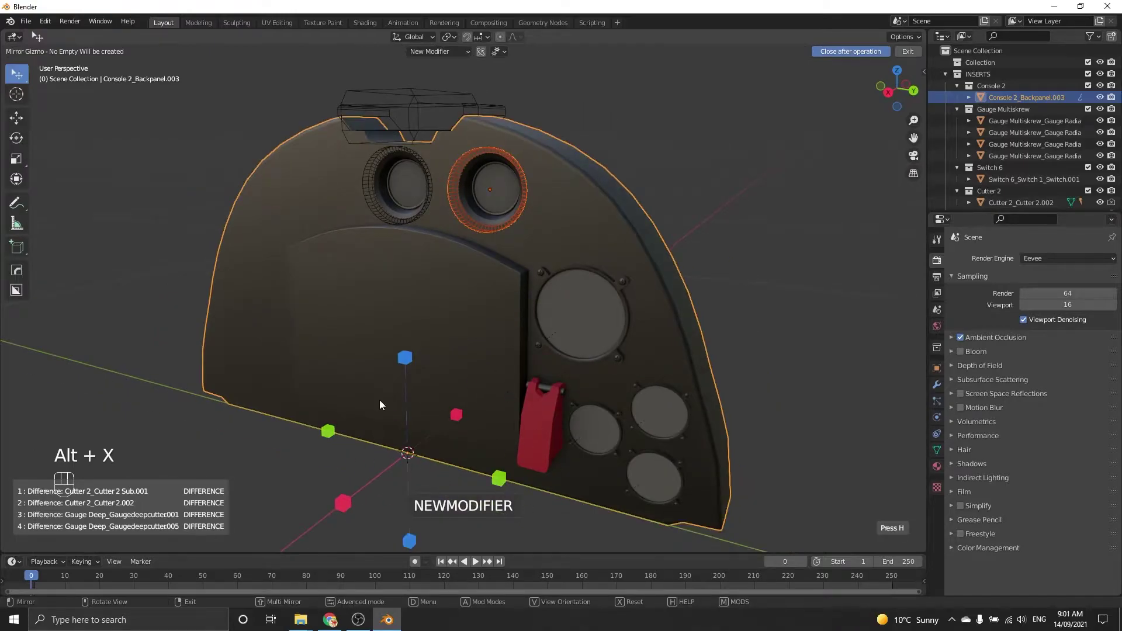
click(498, 479)
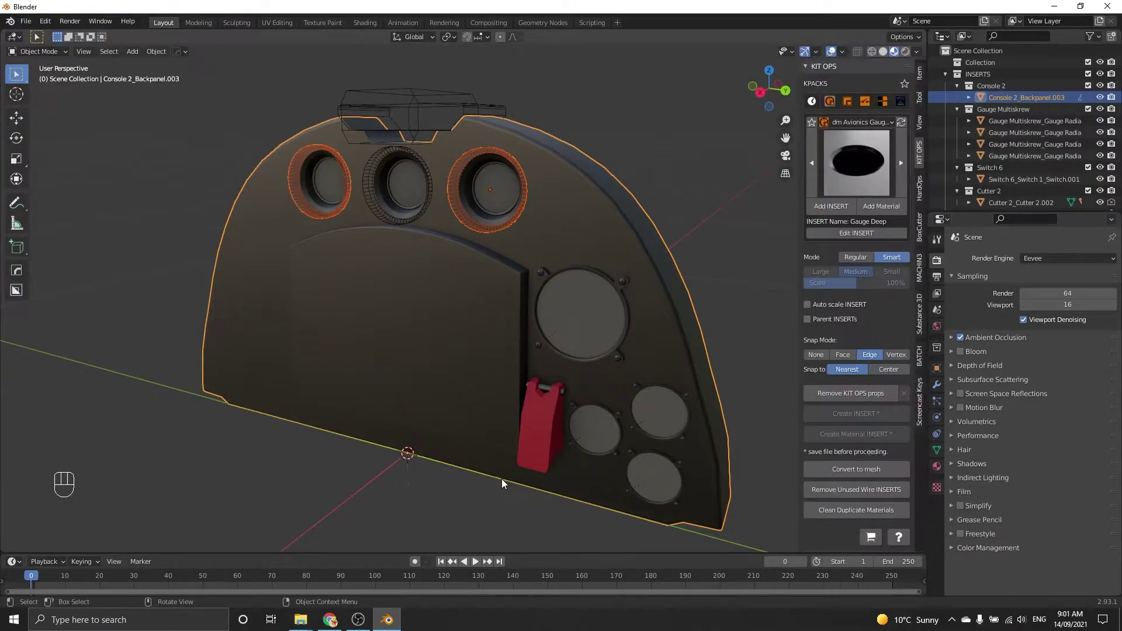
Step: Examine the mirrored deep gauges from several angles, and the empty back panel area left of the raised panel
middle_drag(327, 167, 673, 302)
scroll(464, 187, up, 5)
scroll(527, 195, down, 5)
middle_drag(527, 195, 382, 179)
shift+middle_drag(495, 266, 603, 230)
key(KP_3)
scroll(443, 283, up, 5)
shift+middle_drag(442, 283, 569, 243)
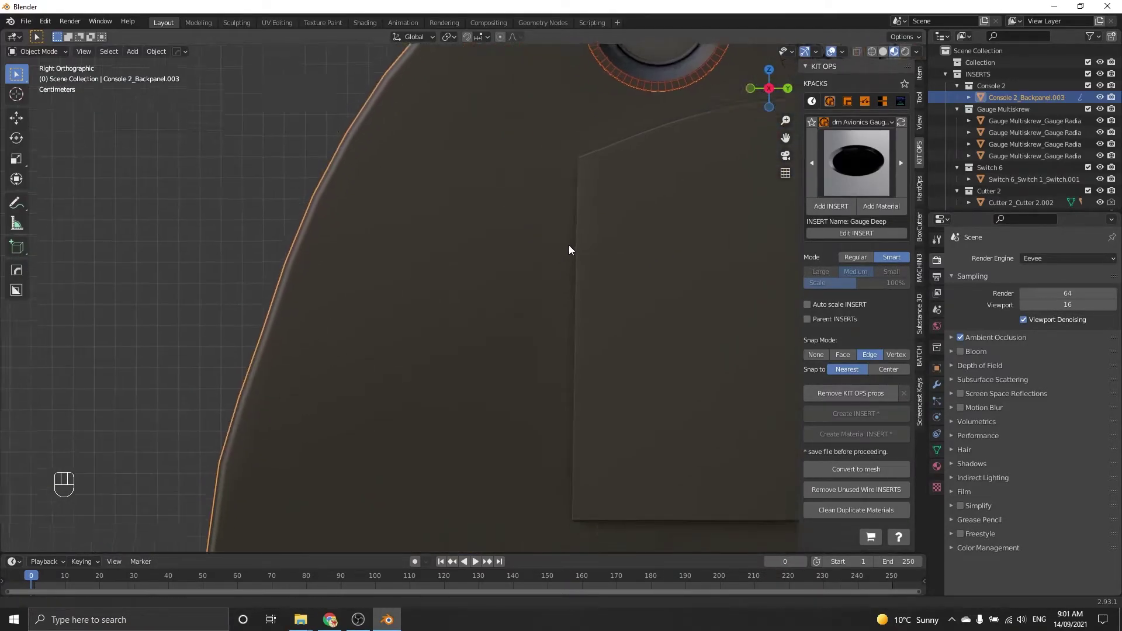
Step: Add the Gauge Simple insert to the back panel with snap mode None, scaled down between the left outer edge and the raised panel
click(451, 227)
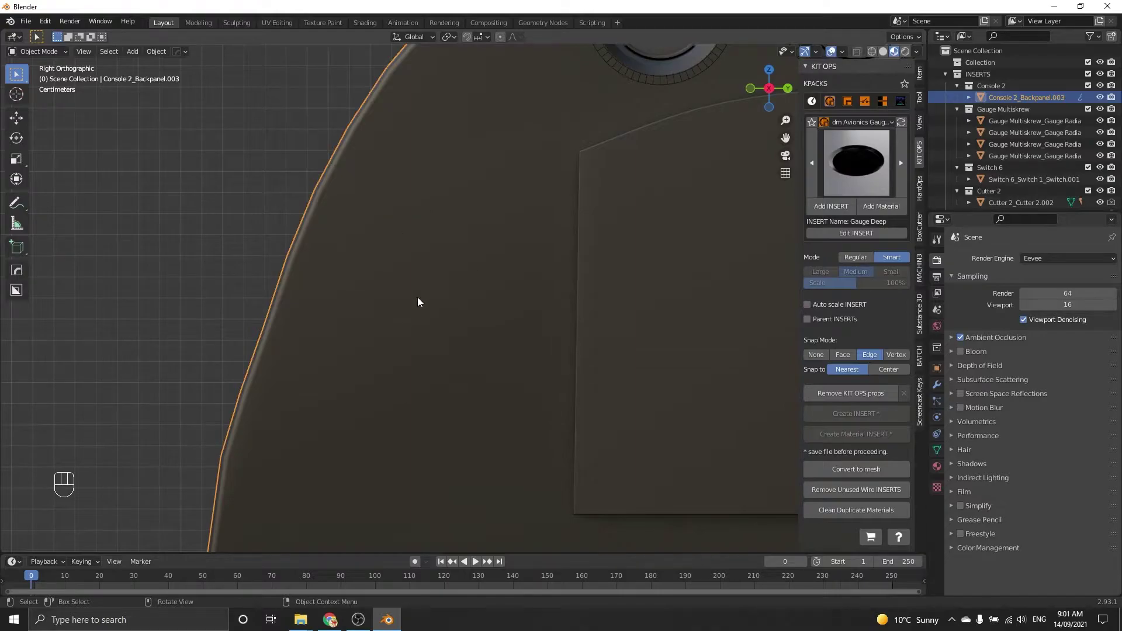
click(868, 122)
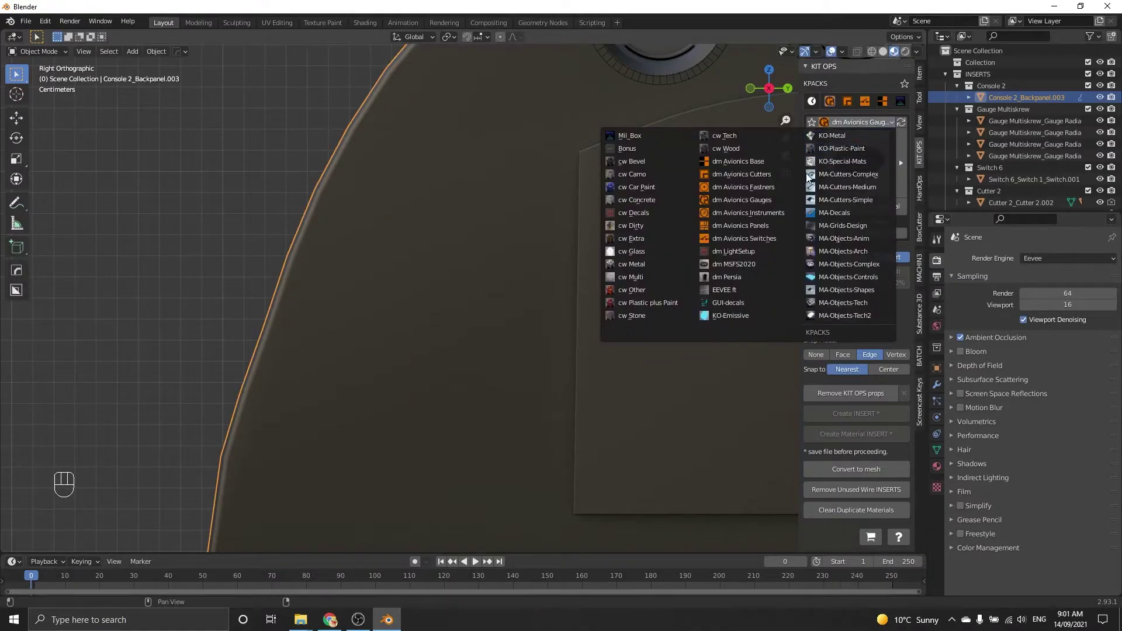
click(767, 204)
click(848, 174)
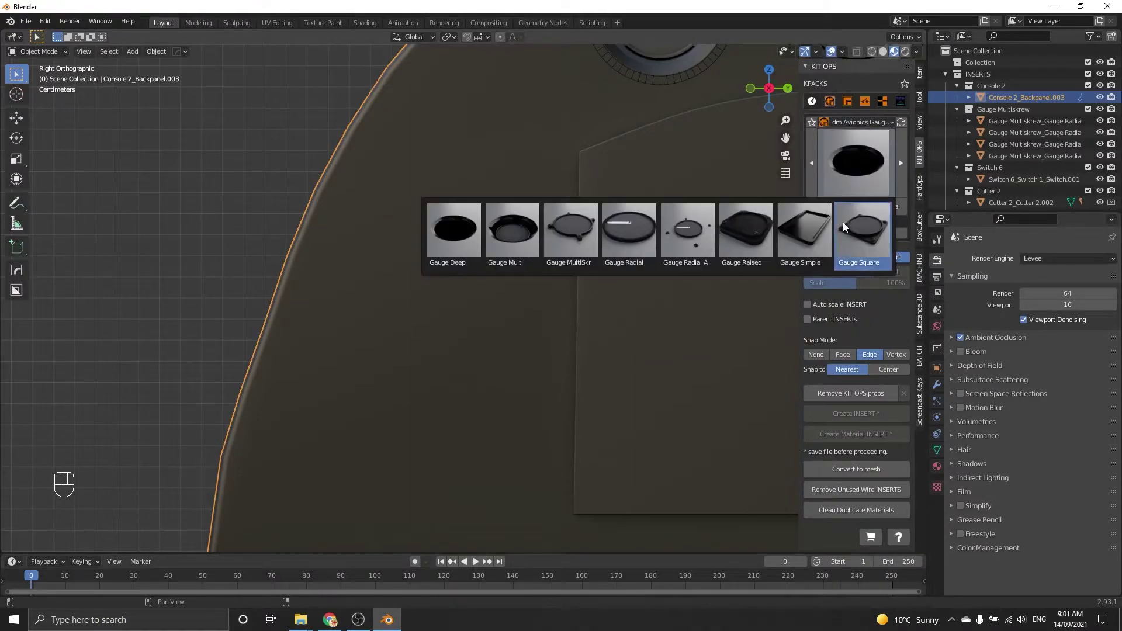
click(801, 228)
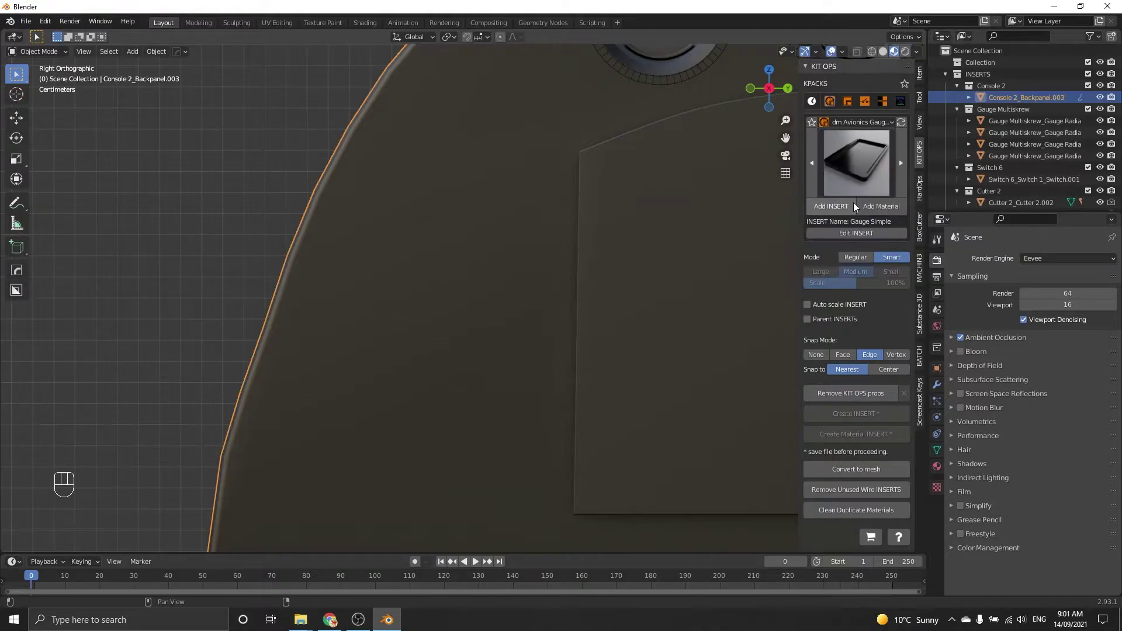
click(815, 354)
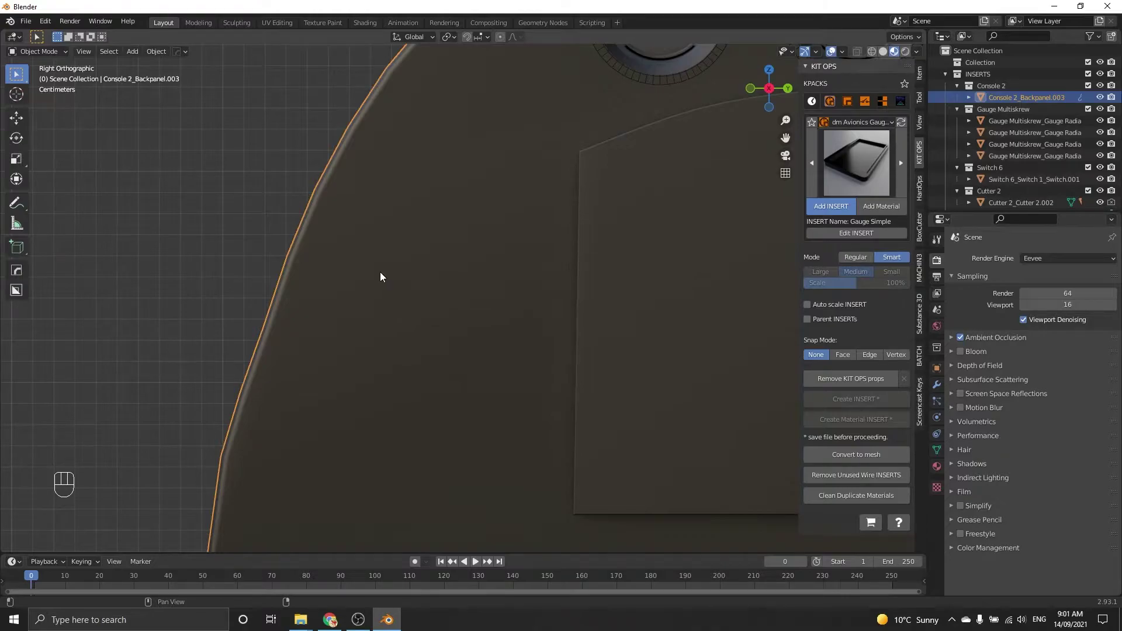
click(408, 275)
alt+scroll(408, 274, down, 7)
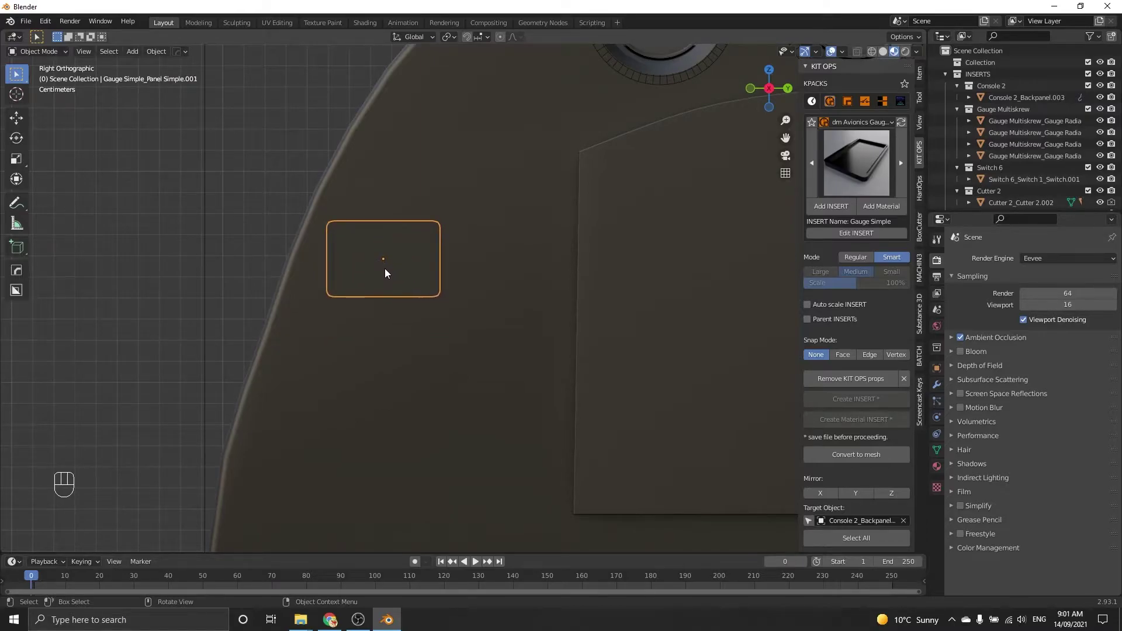
Step: Duplicate the Gauge Simple insert and move the copy about 0.058 m along Y, between the original and the raised panel
middle_drag(385, 268, 413, 273)
key(shift+d)
key(y)
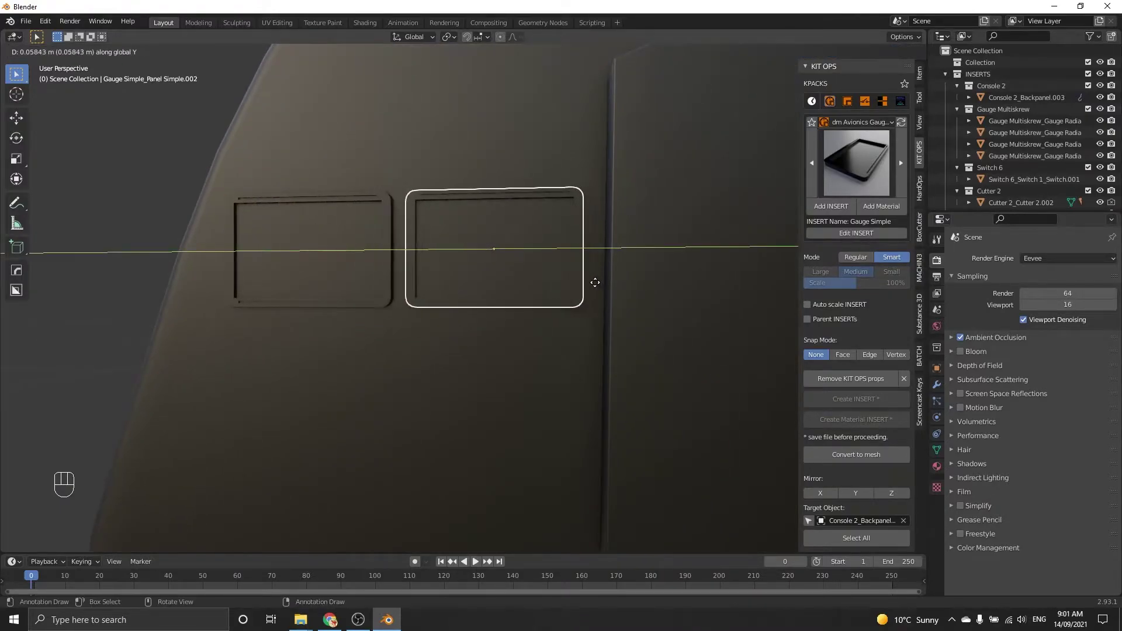
click(594, 282)
middle_drag(496, 192, 483, 236)
scroll(419, 233, down, 9)
middle_drag(482, 372, 491, 245)
Step: Add the Gauge Radial Air insert to the back panel, scaled down below the rectangular gauges near the left outer edge
key(KP_3)
scroll(456, 253, up, 2)
click(872, 156)
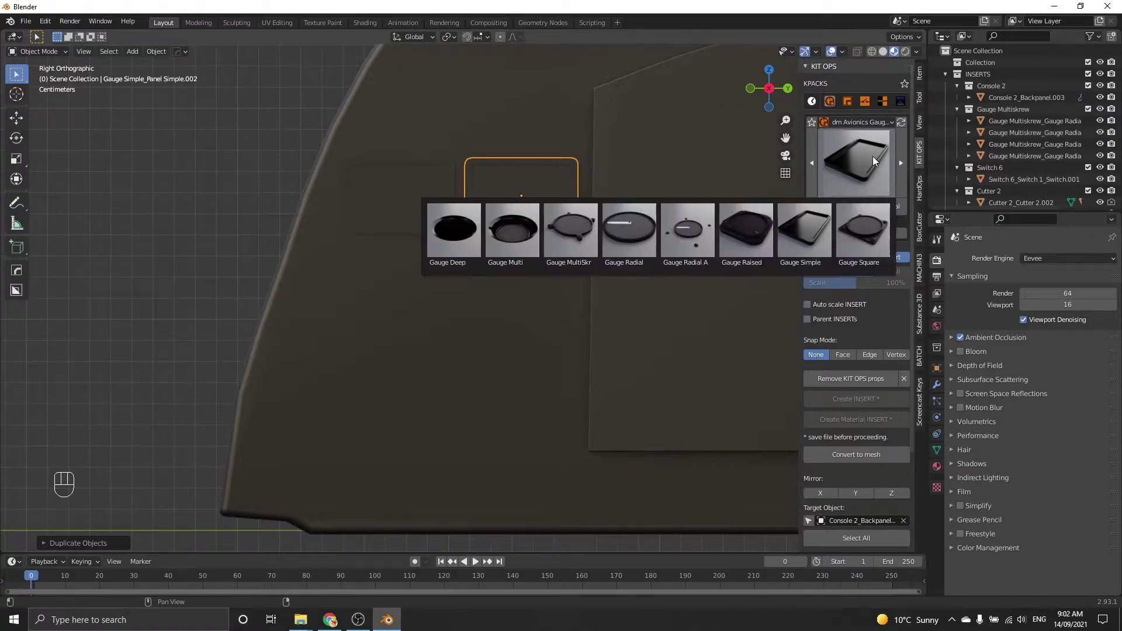
click(693, 228)
click(838, 206)
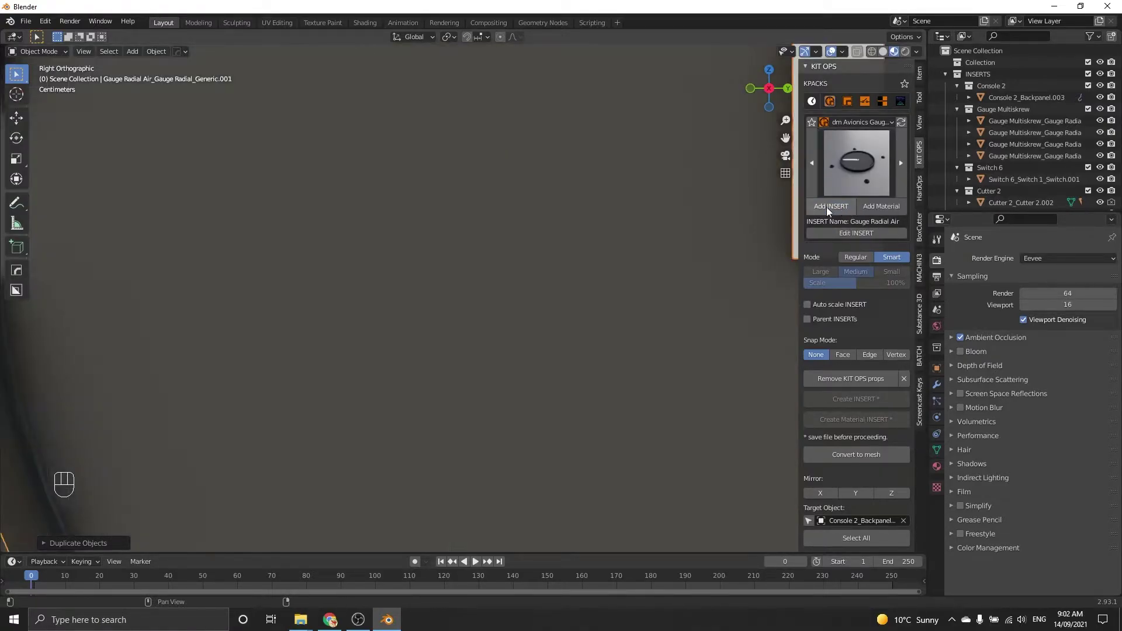
right_click(475, 277)
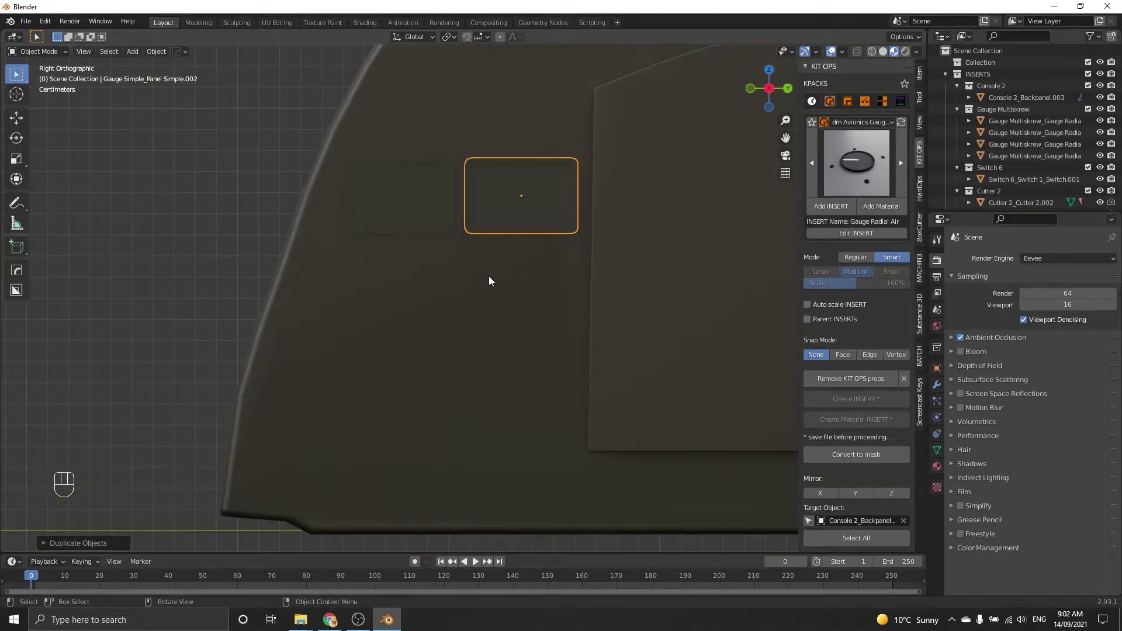
click(471, 241)
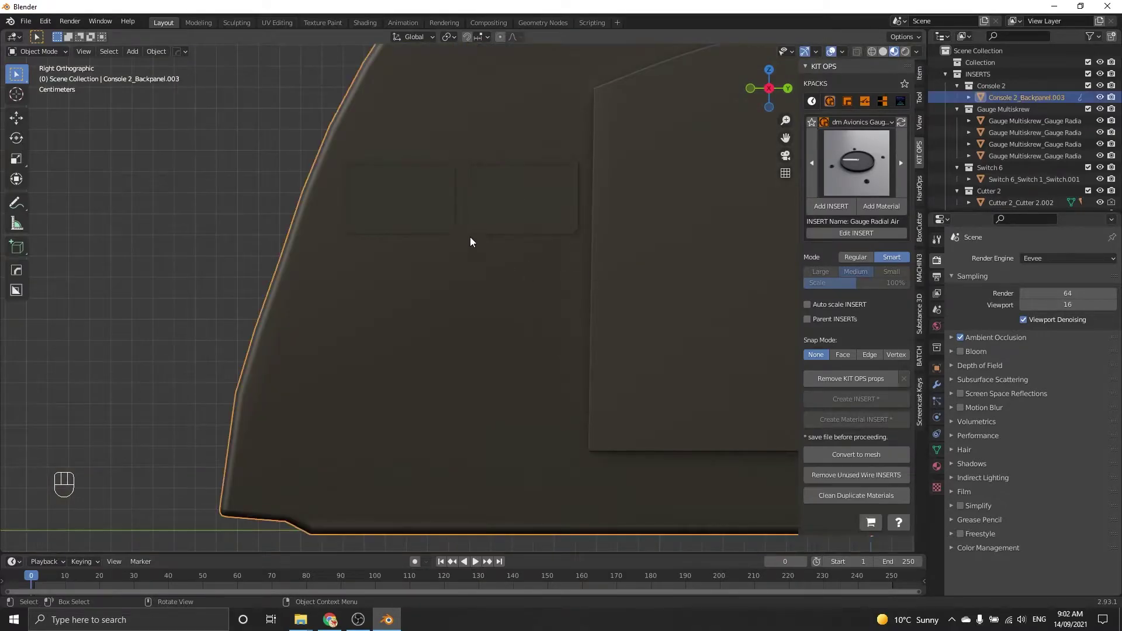
click(834, 208)
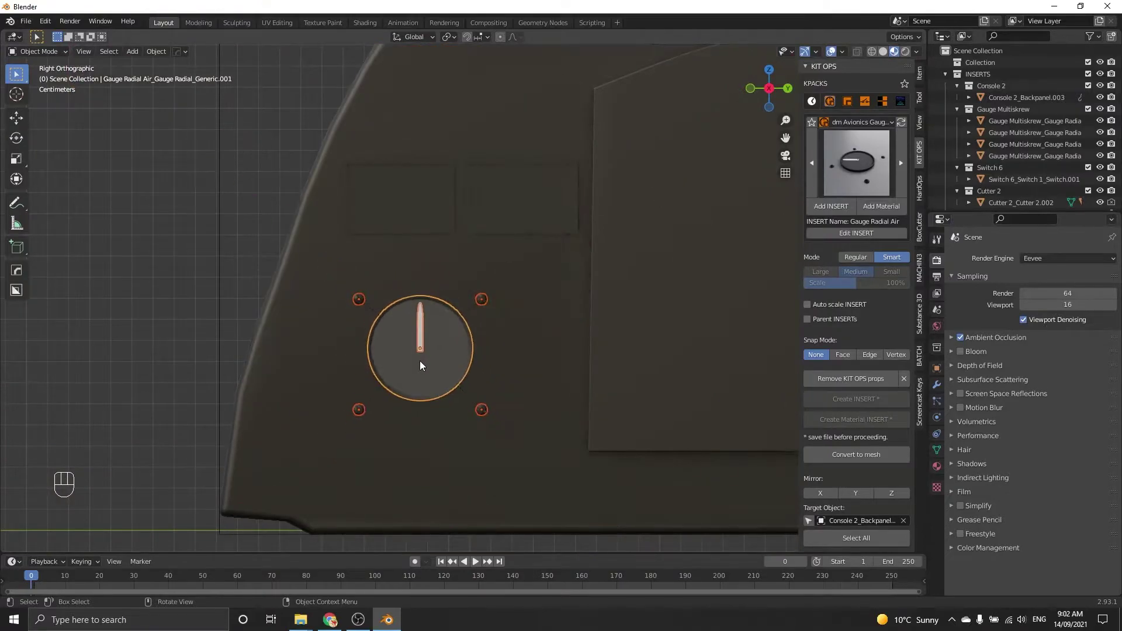
scroll(399, 361, up, 3)
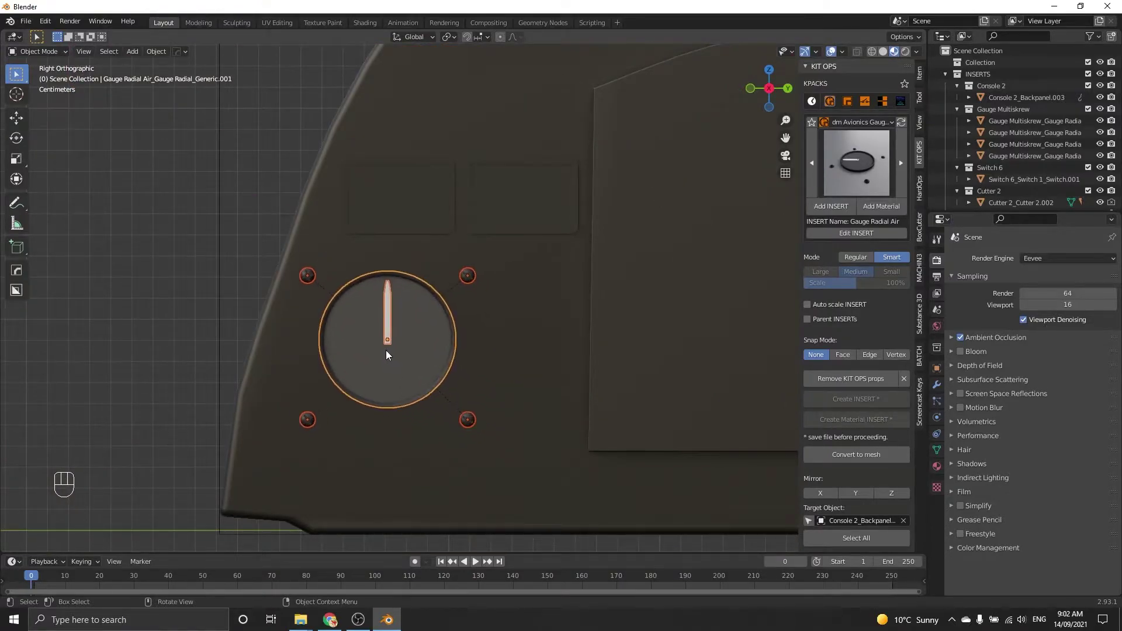
scroll(386, 353, down, 3)
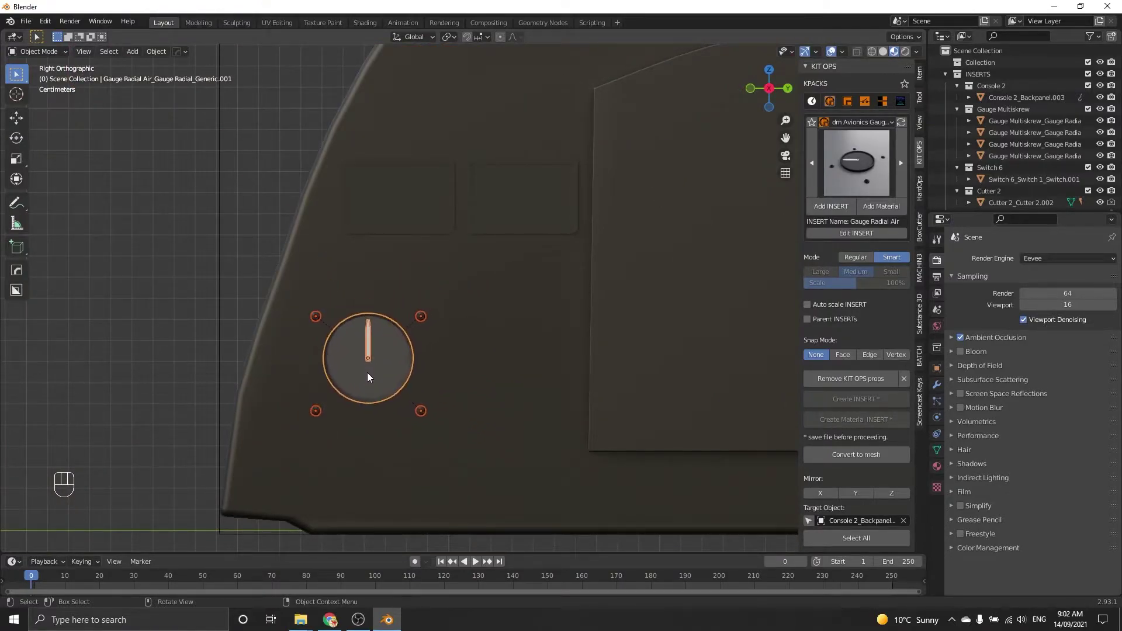
scroll(350, 386, up, 2)
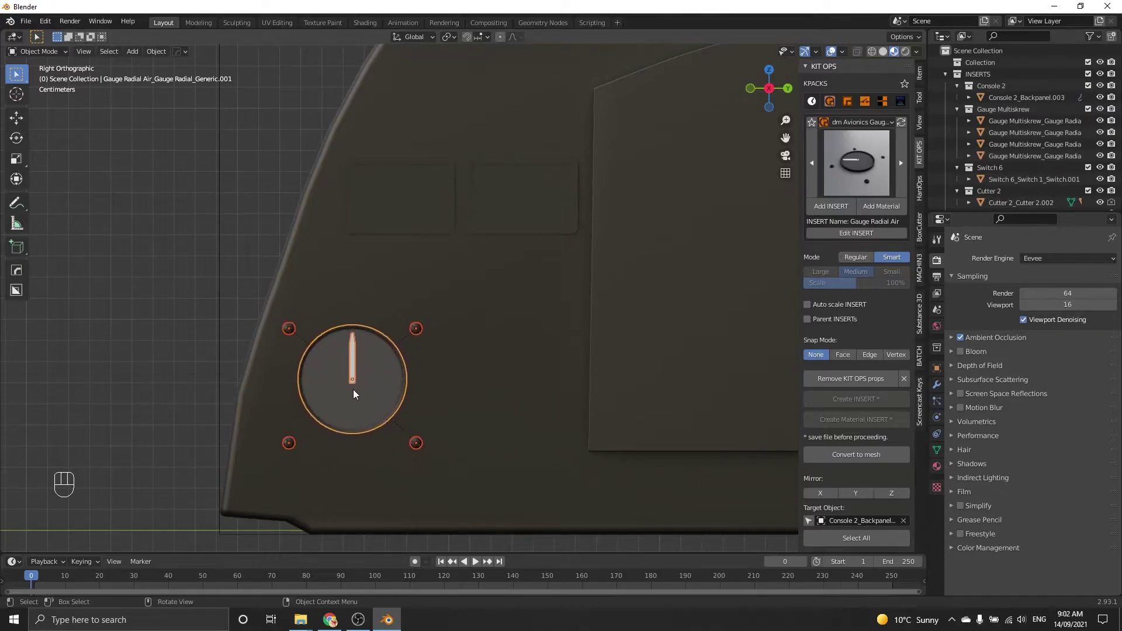
click(353, 388)
Step: Duplicate the simple gauge nearest the raised panel and place the copy directly below it
middle_drag(465, 350, 420, 331)
click(418, 338)
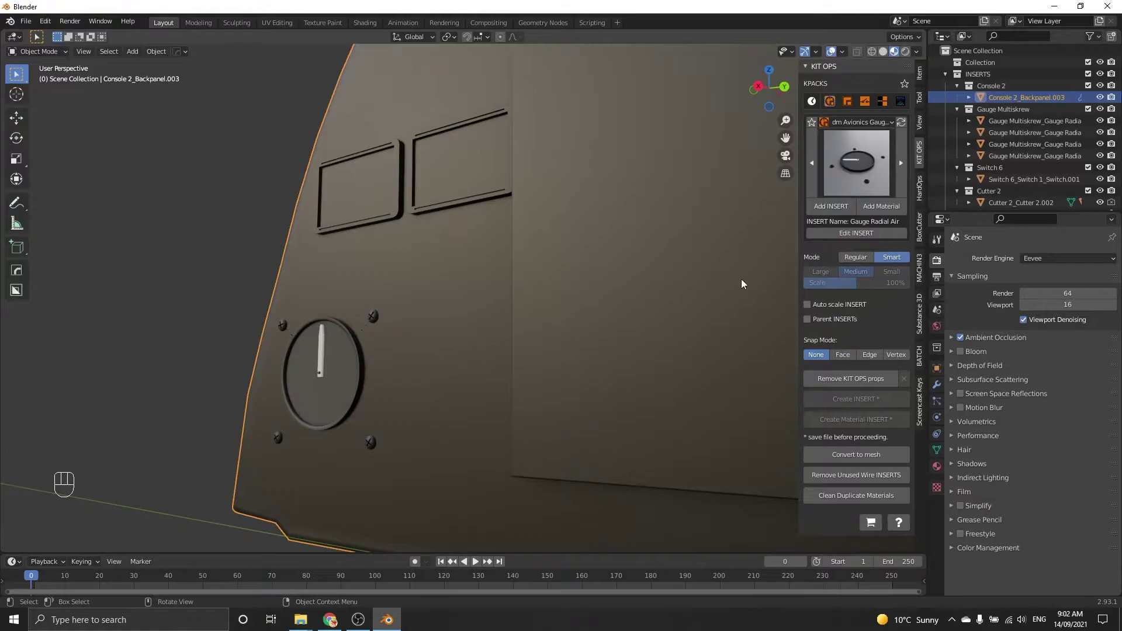
click(465, 163)
key(g)
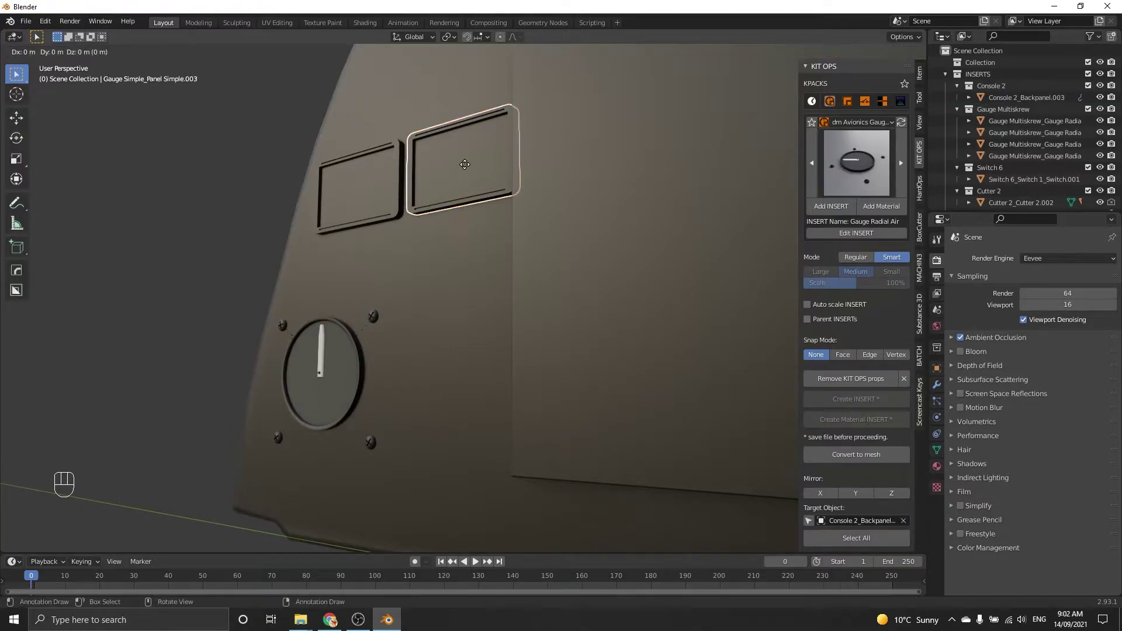
click(461, 258)
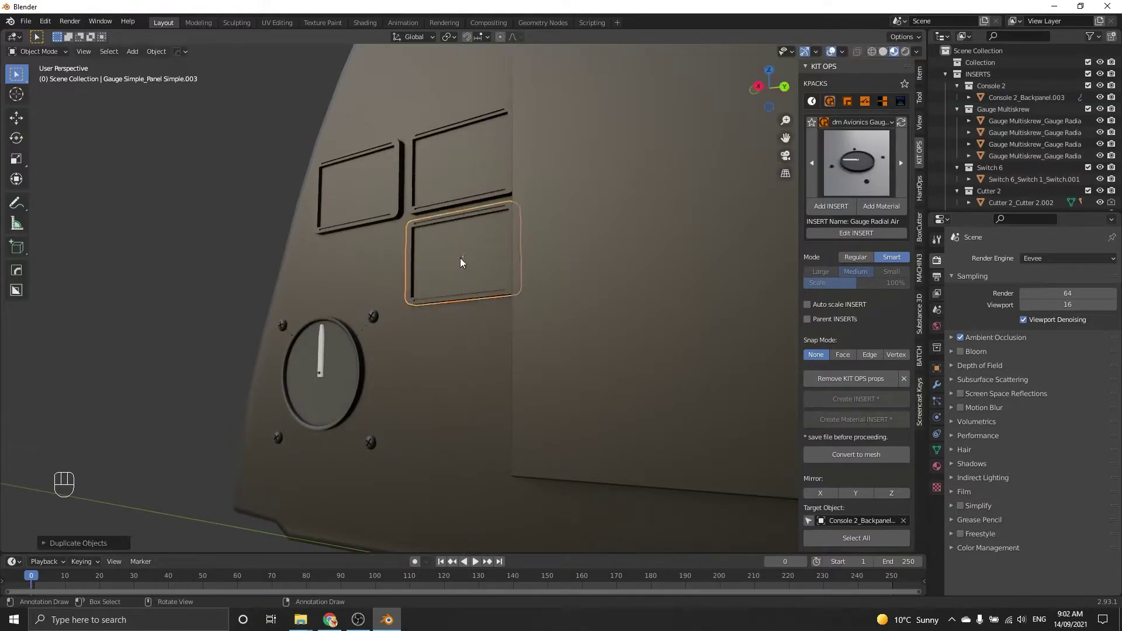
Step: Add the Knob 5 insert from dm Avionics Switches to the back panel, between the radial gauge and the raised panel
middle_drag(461, 257, 475, 185)
scroll(475, 184, up, 3)
middle_drag(357, 184, 517, 190)
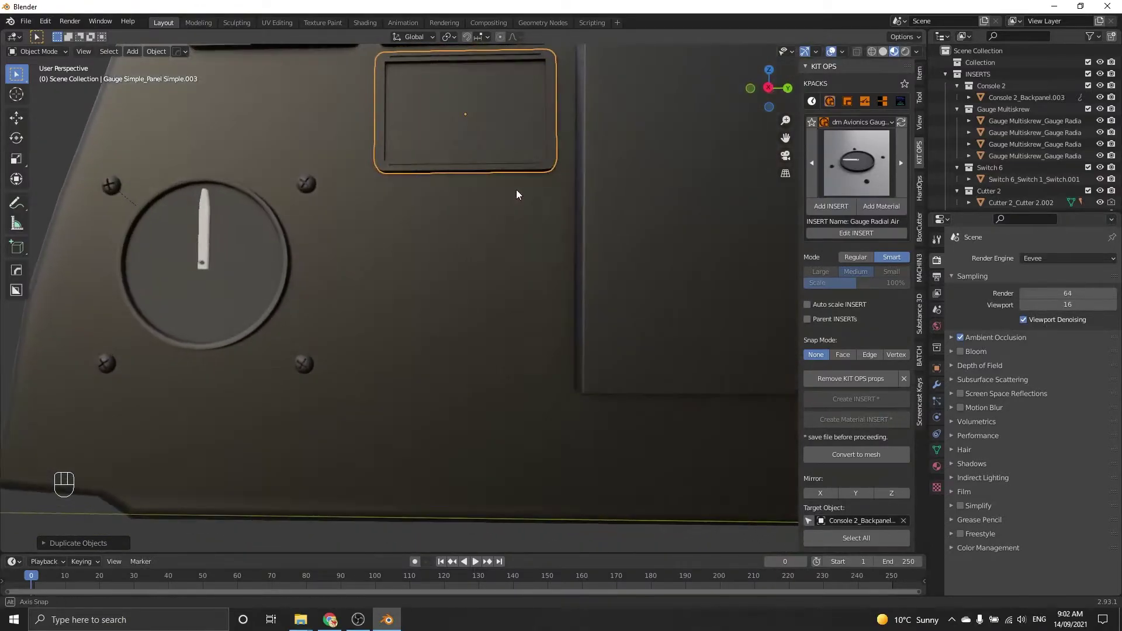
click(446, 258)
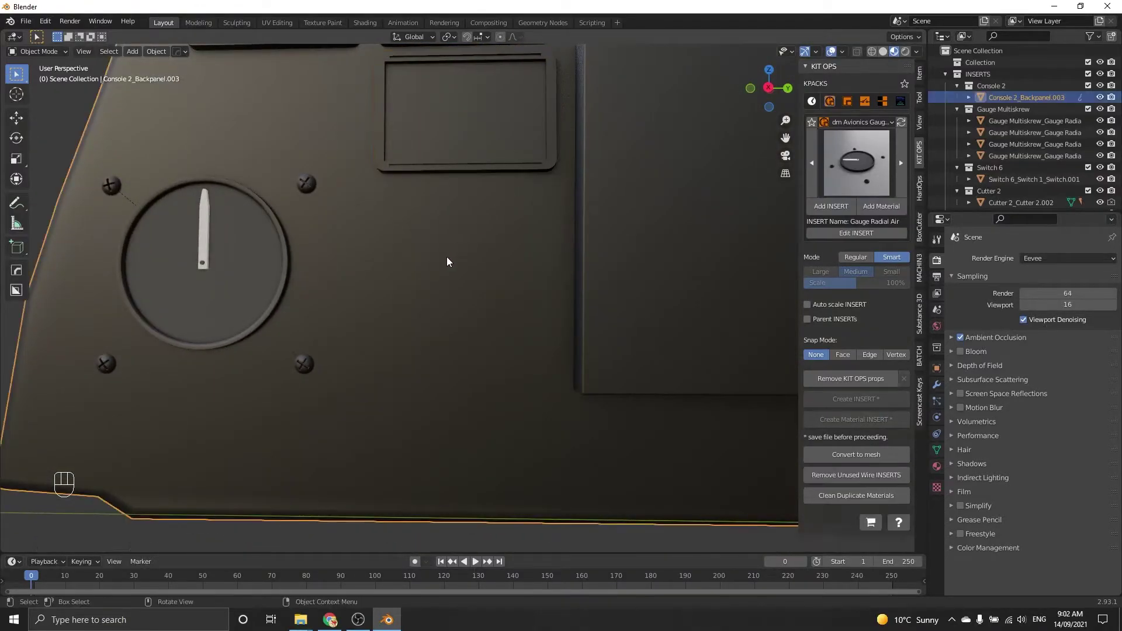
click(864, 121)
click(749, 240)
click(854, 170)
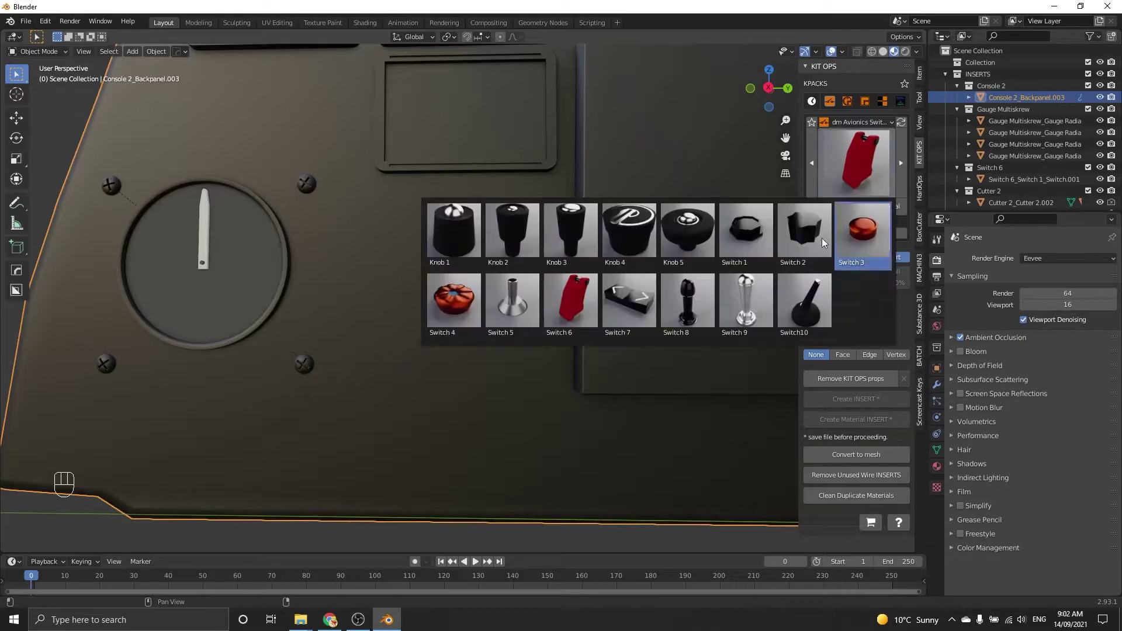
click(688, 240)
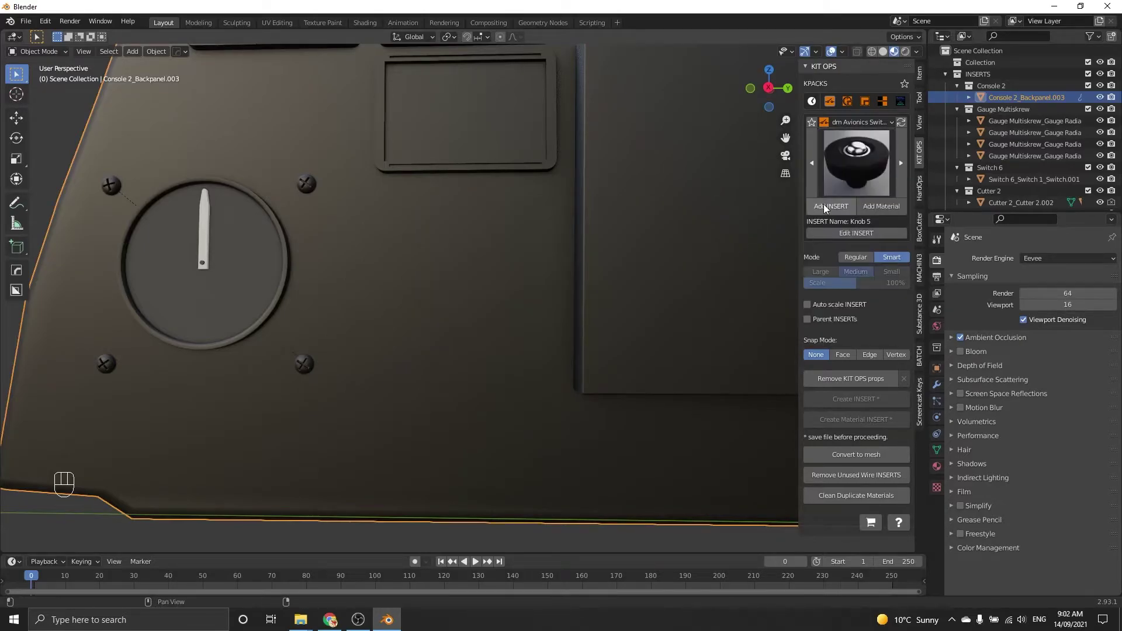
click(399, 286)
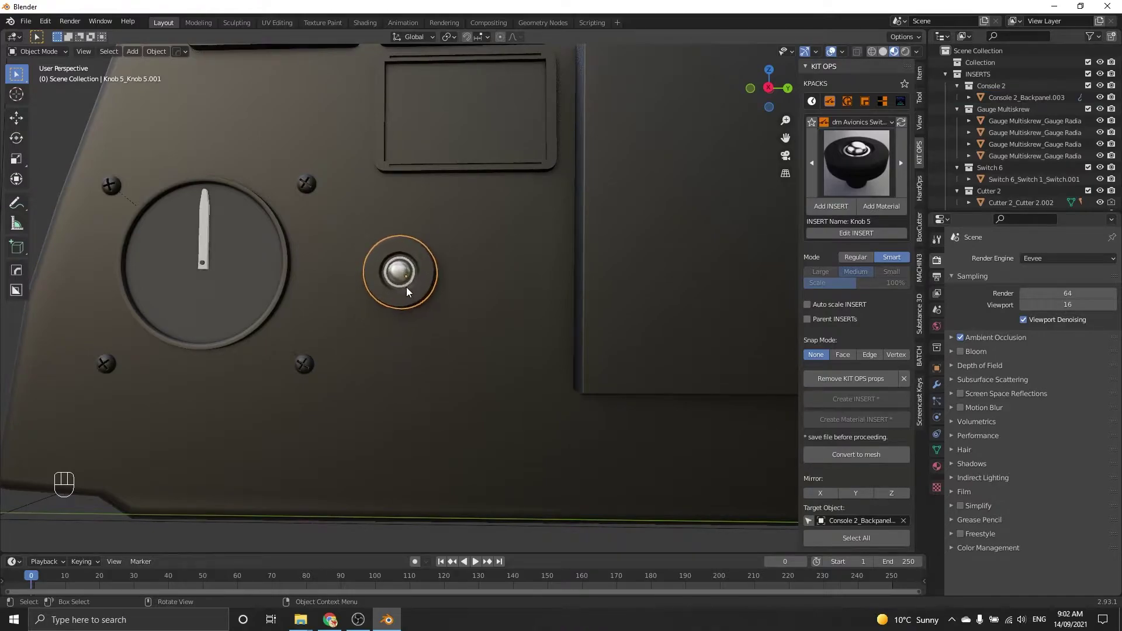
click(413, 293)
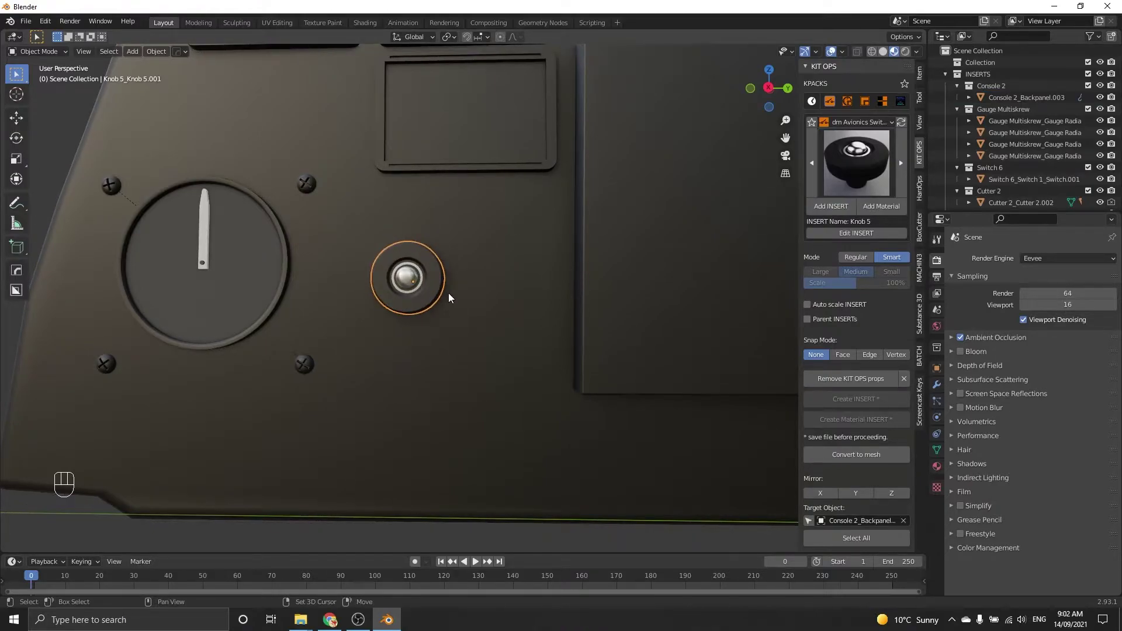
Step: Duplicate the Knob 5 insert and move the copy about 0.03 m along Y towards the raised panel
key(shift+d)
key(y)
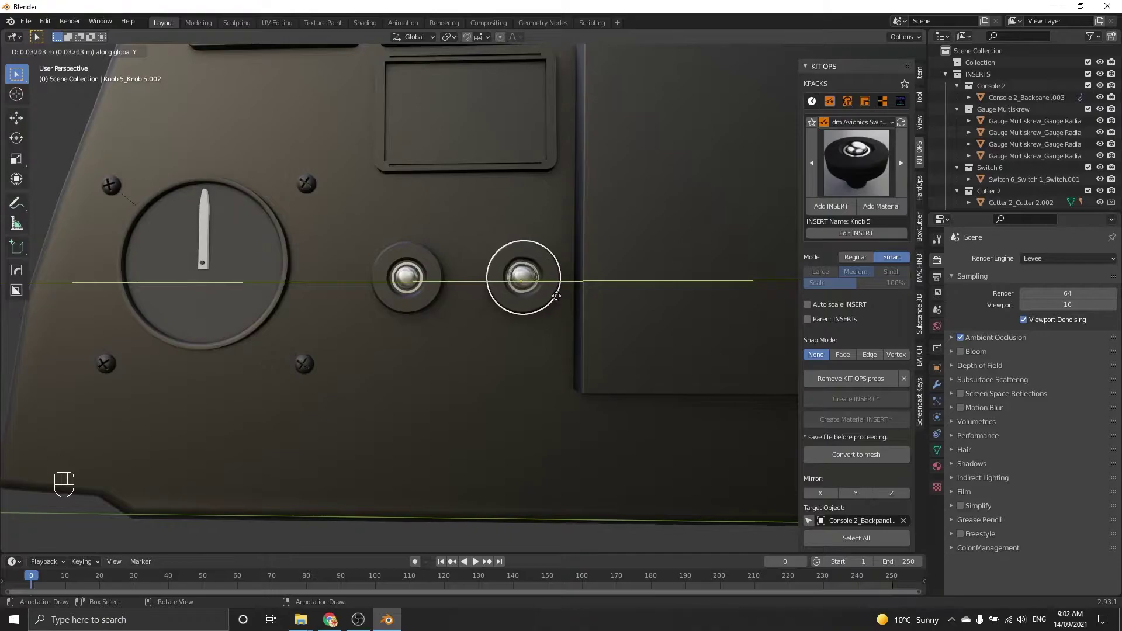
click(552, 295)
mouse_move(537, 261)
middle_down()
mouse_move(486, 269)
mouse_move(531, 273)
mouse_move(522, 262)
middle_up()
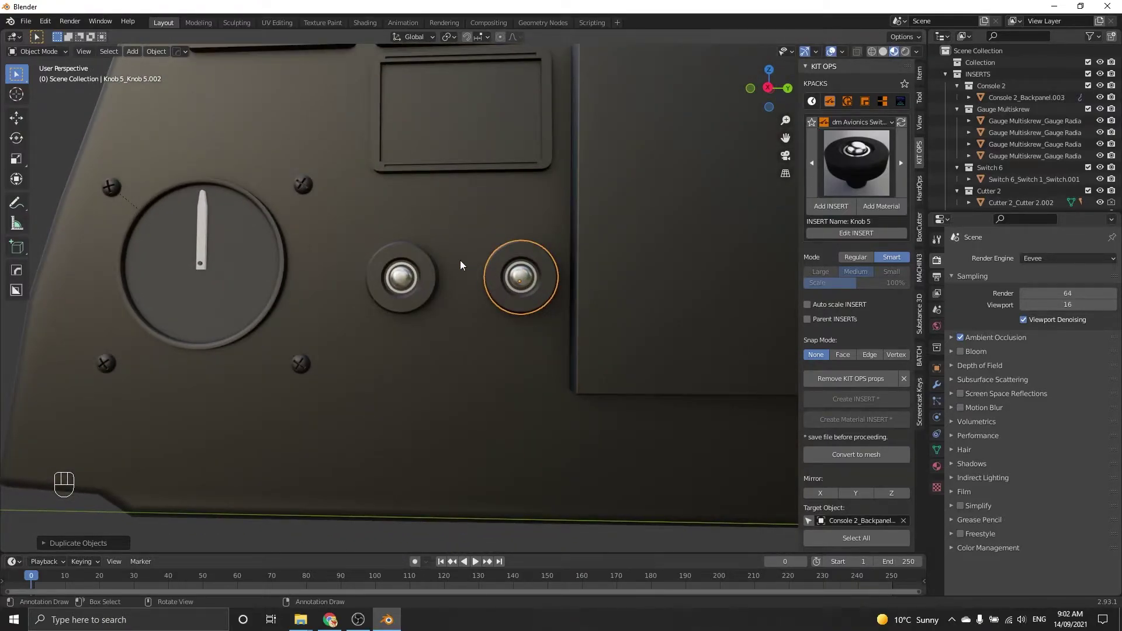
Step: Move both knobs along Y so they sit closer together between the radial gauge and the raised panel
click(395, 284)
key(g)
key(y)
click(414, 283)
click(505, 283)
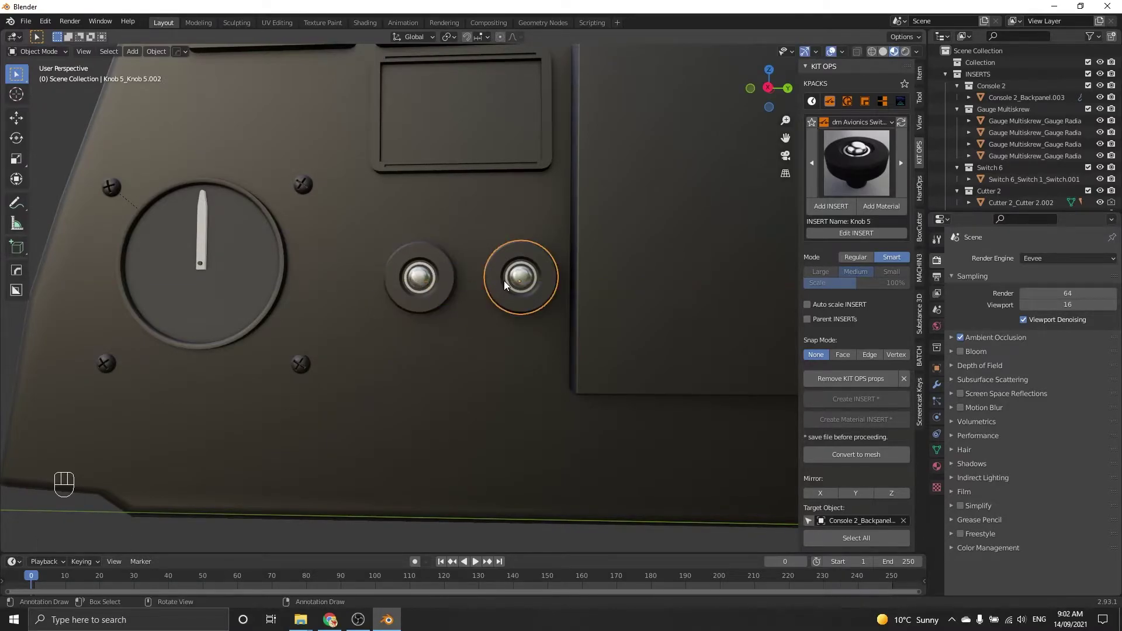
key(g)
key(y)
click(490, 282)
Step: Select the raised front panel as target and choose the Gauge Radial Air insert from the dm Avionics Gauges KPACK
middle_drag(490, 281, 504, 257)
click(503, 257)
key(KP_3)
scroll(504, 258, up, 2)
scroll(485, 261, up, 3)
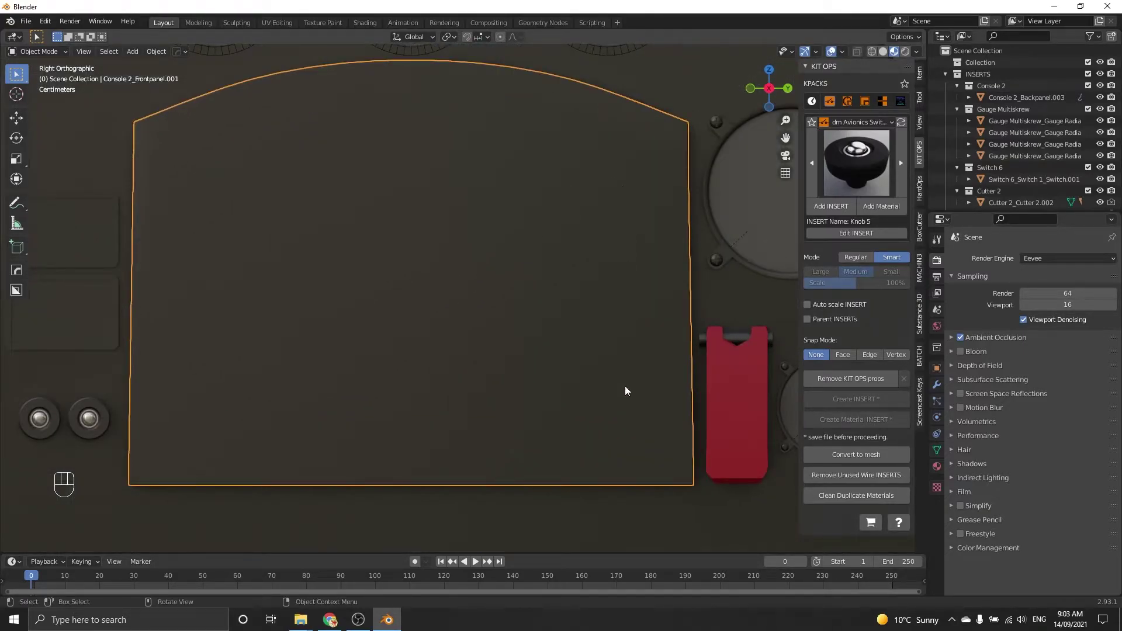
click(864, 120)
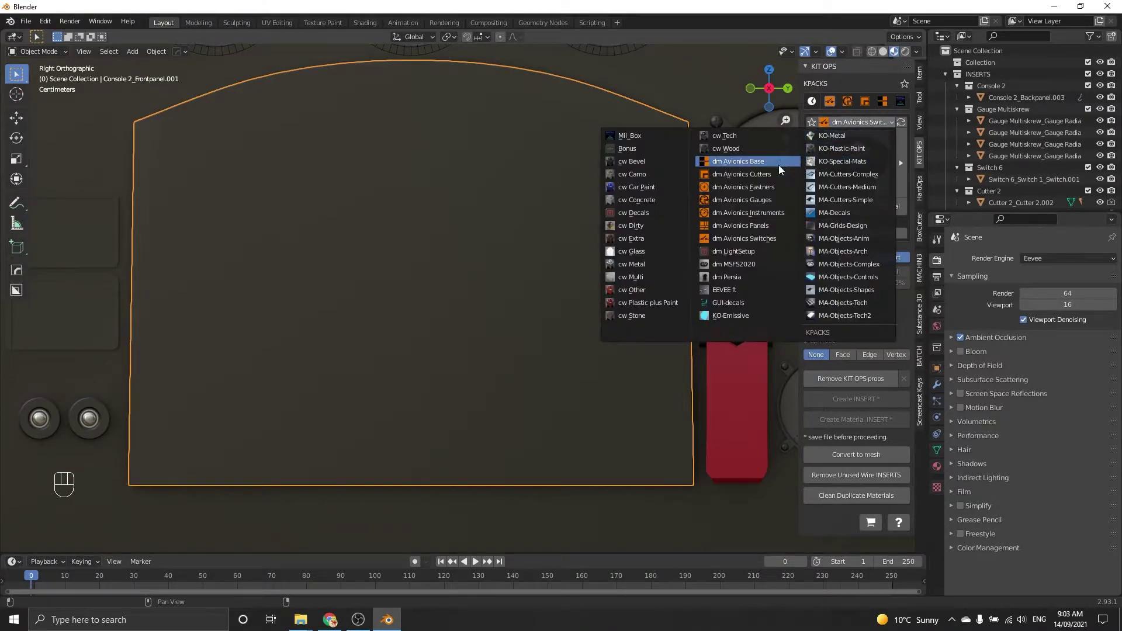
click(755, 201)
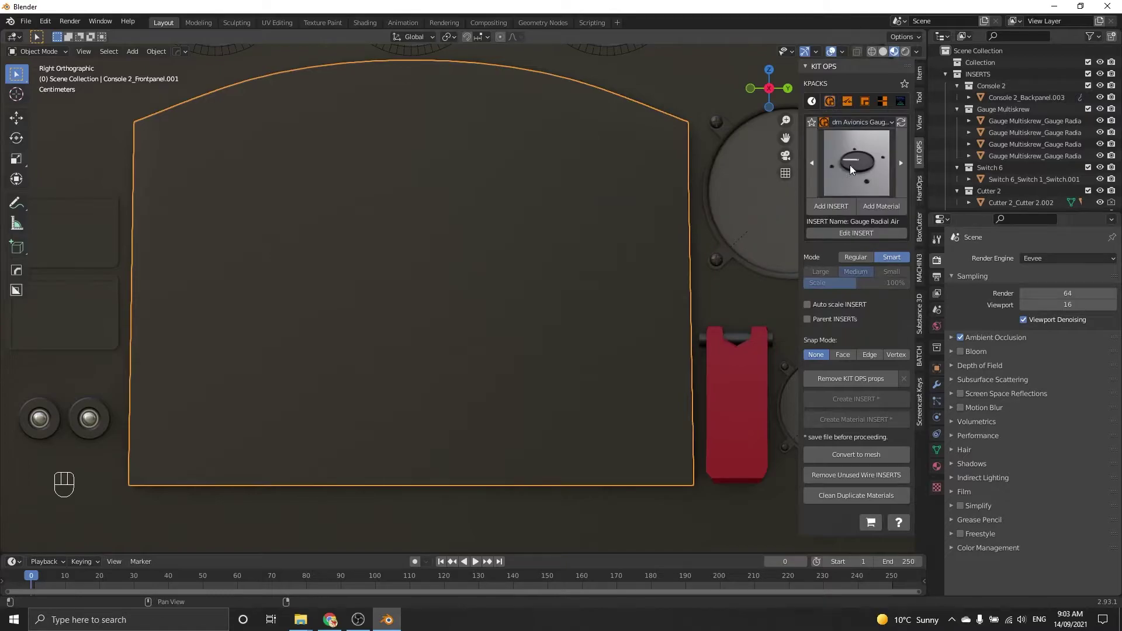
click(850, 165)
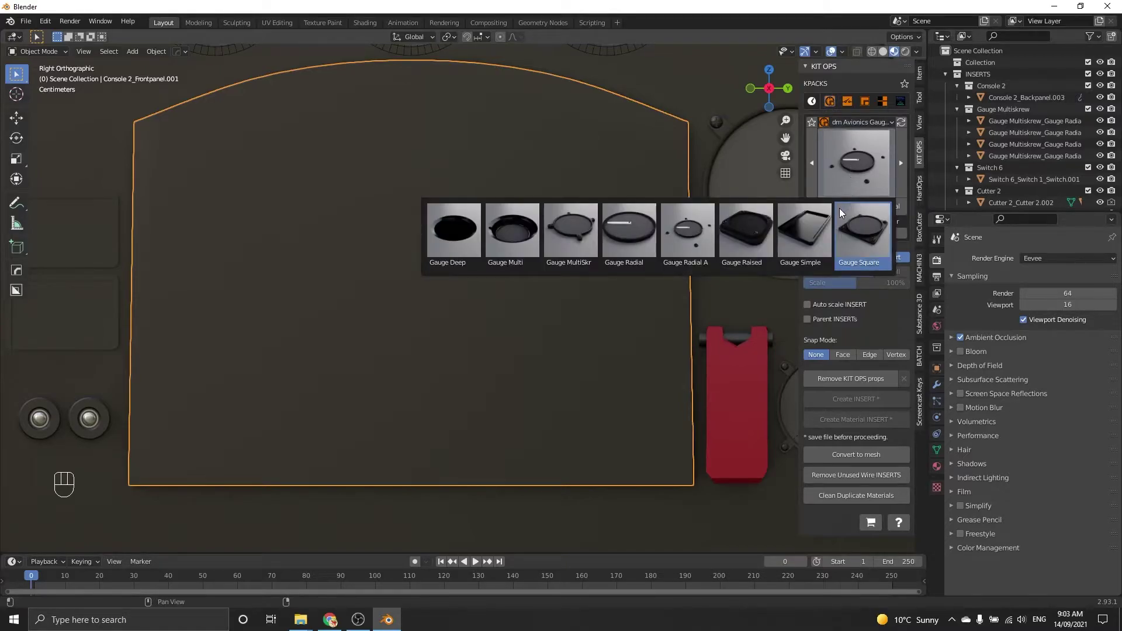
click(559, 228)
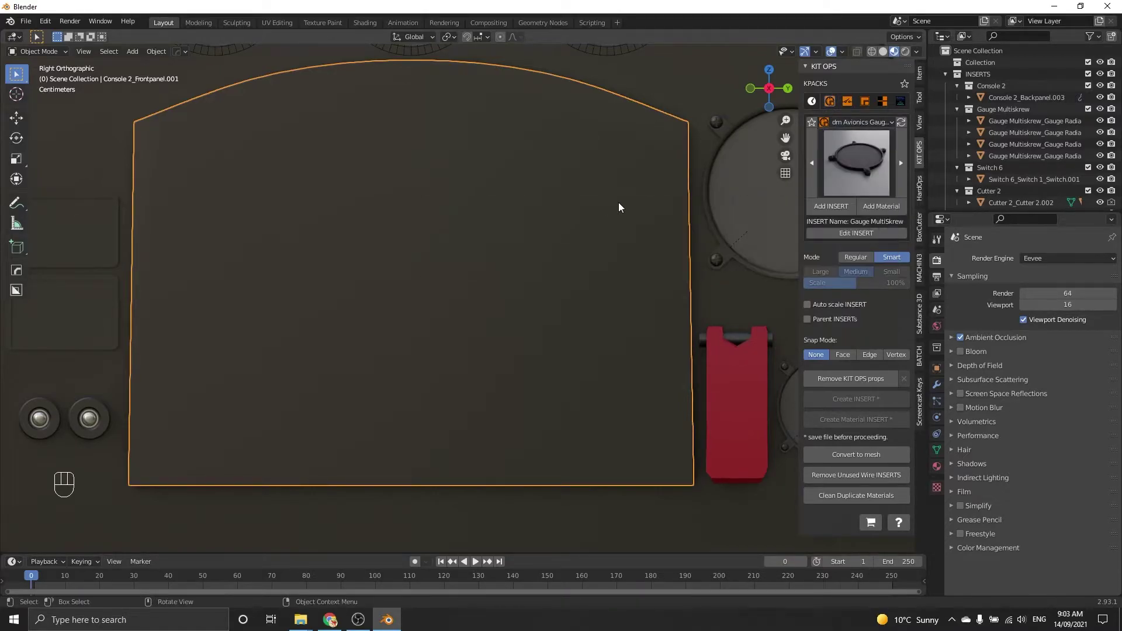
click(839, 156)
click(685, 247)
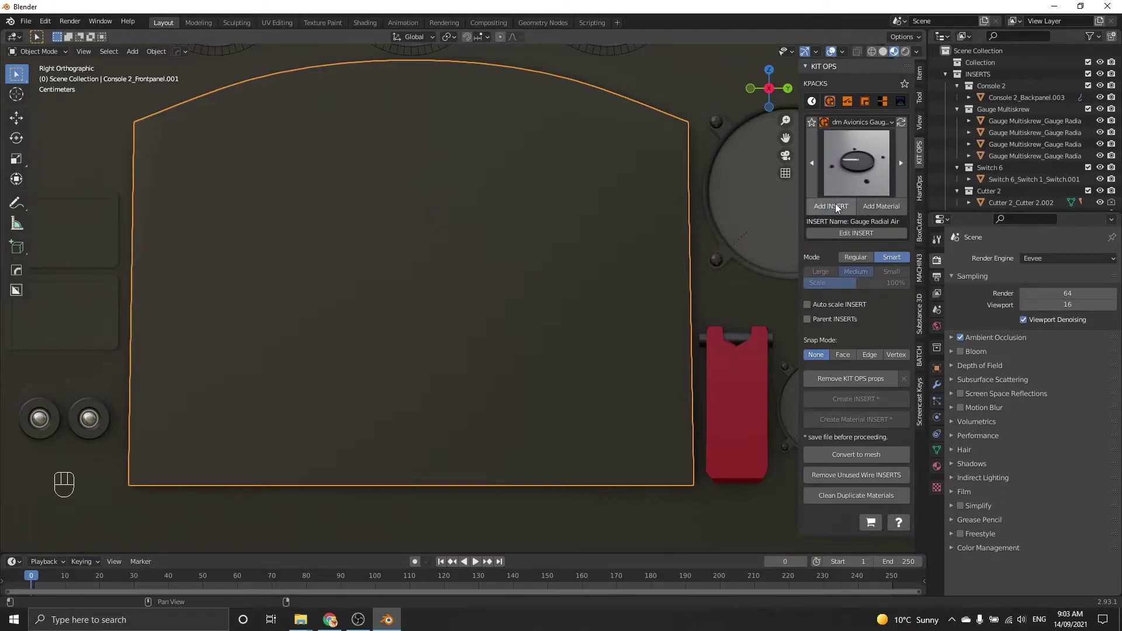
Step: Add the Gauge Radial Air insert to the upper right area of the front panel
click(835, 205)
click(568, 230)
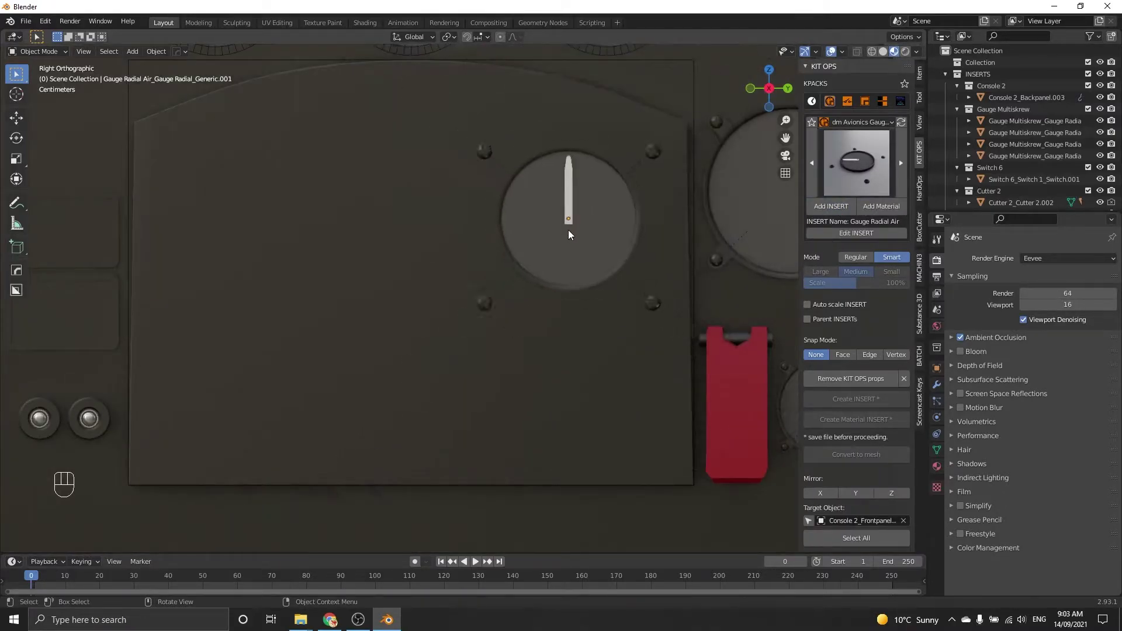
scroll(571, 225, up, 2)
scroll(580, 220, down, 1)
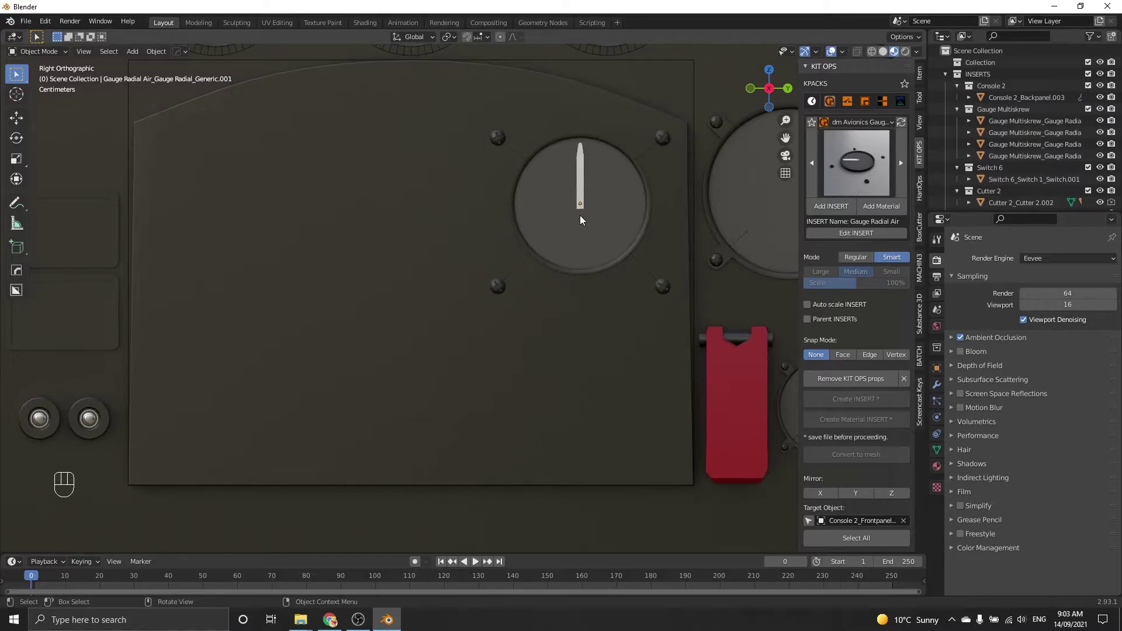
click(579, 219)
Step: Duplicate the front panel's radial gauge and move the copy down along Z below the original
key(shift+d)
key(z)
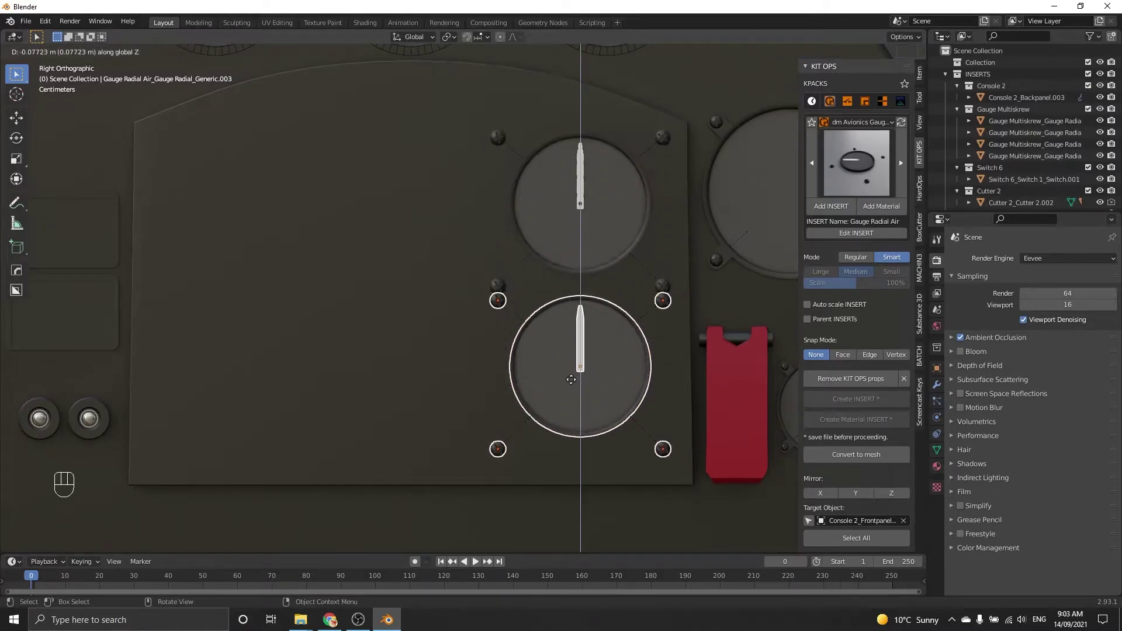
click(567, 390)
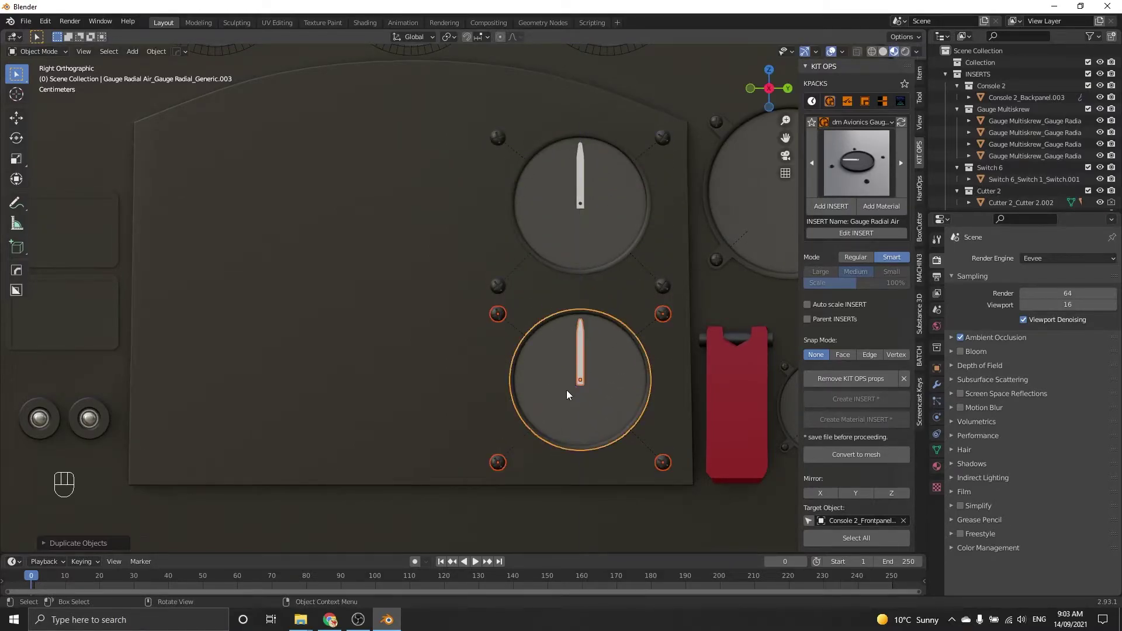
Step: Scale both radial gauges on the front panel down together and reposition them near its right edge
shift+click(587, 204)
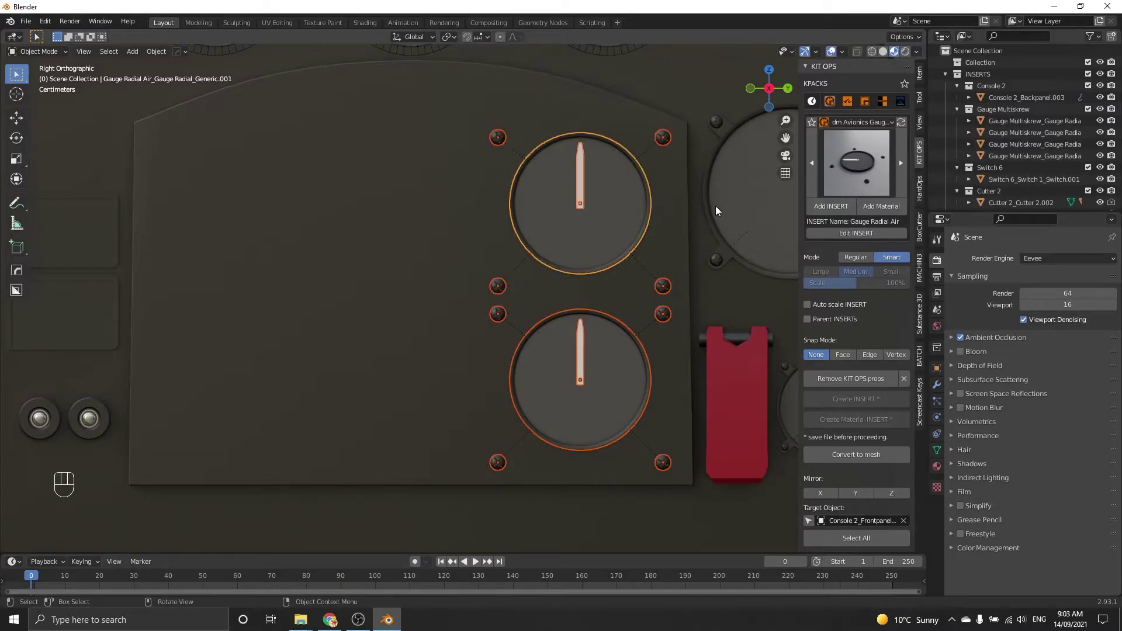
key(g)
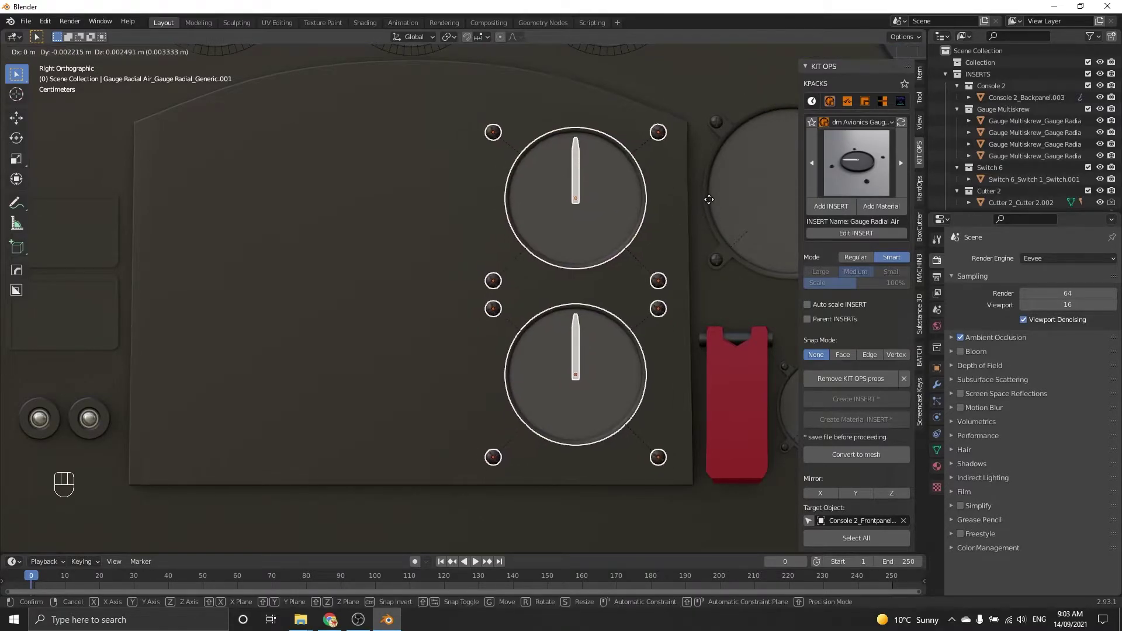
click(719, 200)
key(s)
click(632, 197)
key(g)
click(637, 194)
Step: Mirror the two radial gauges to the opposite side of the front panel along the Y axis
middle_drag(637, 194, 586, 192)
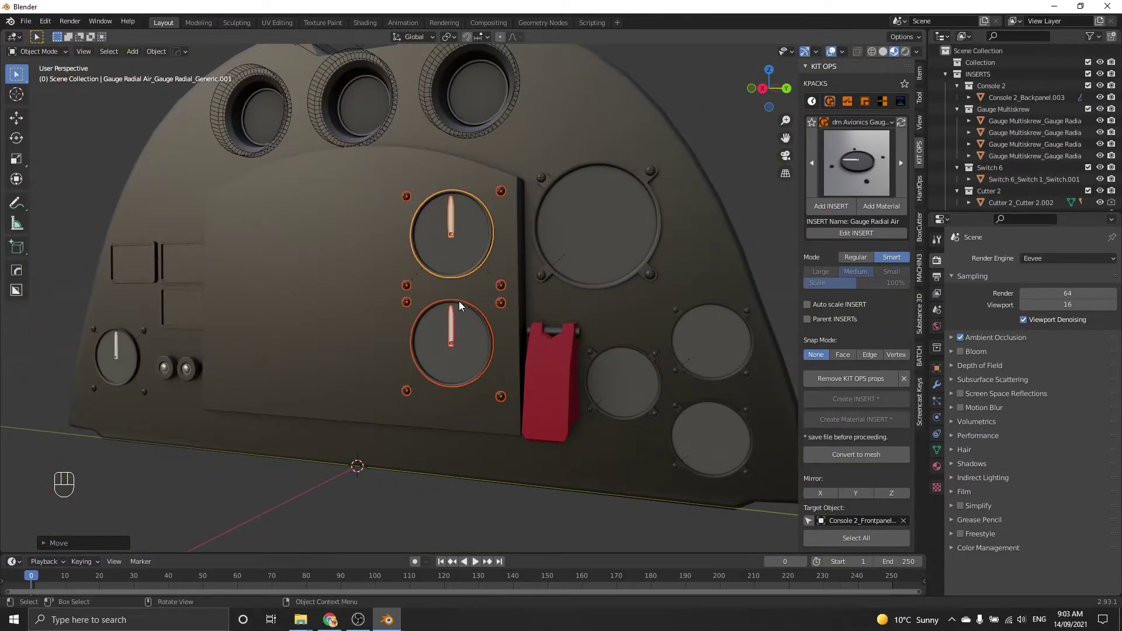
shift+click(512, 248)
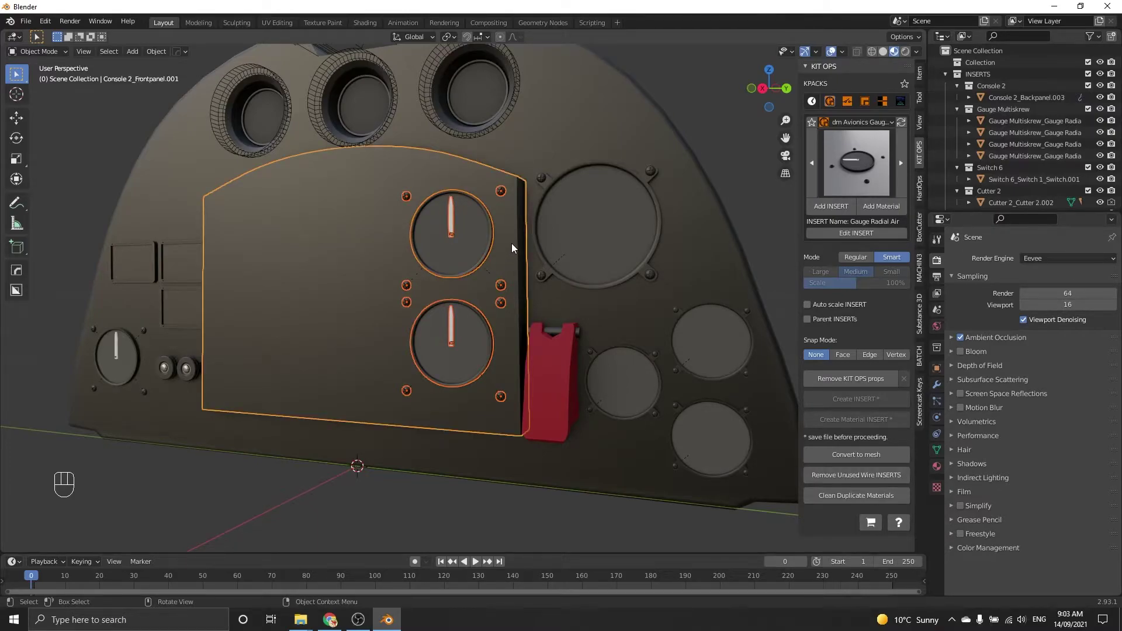
key(alt+x)
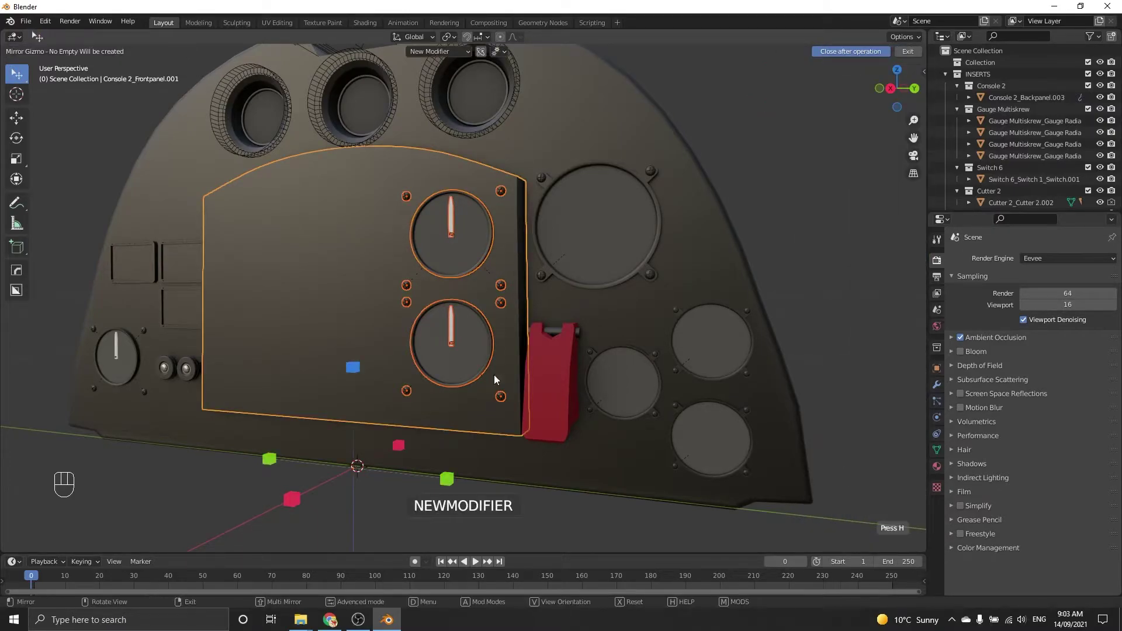
click(447, 480)
scroll(496, 319, up, 2)
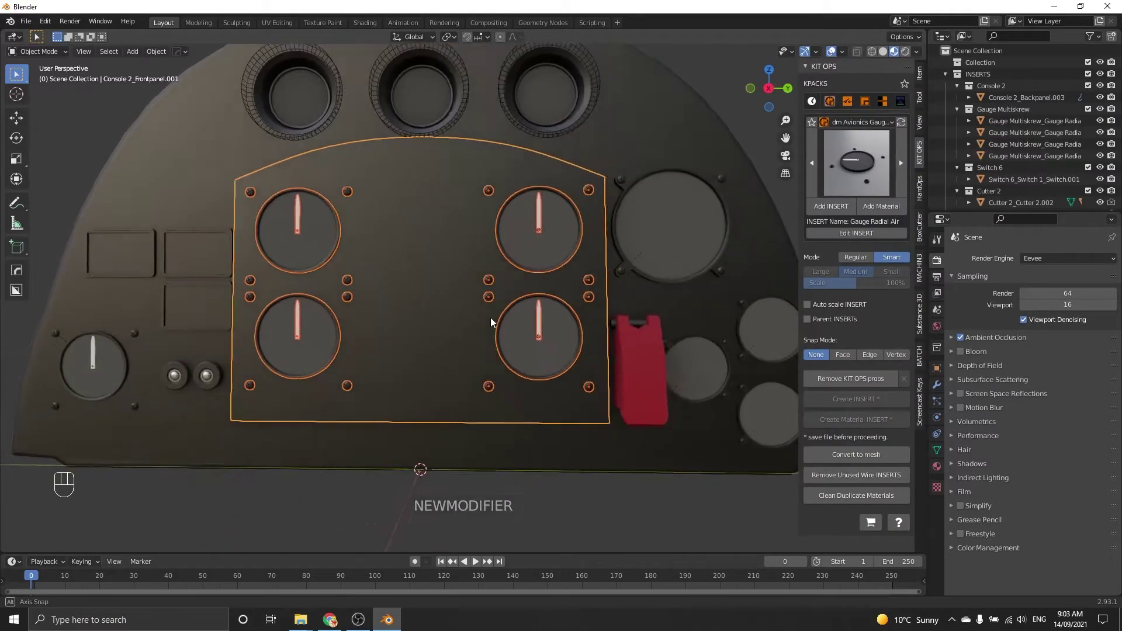
Step: Move the two source radial gauges slightly inward on the front panel, fine-tune their scale and lower them slightly
click(536, 236)
shift+click(551, 349)
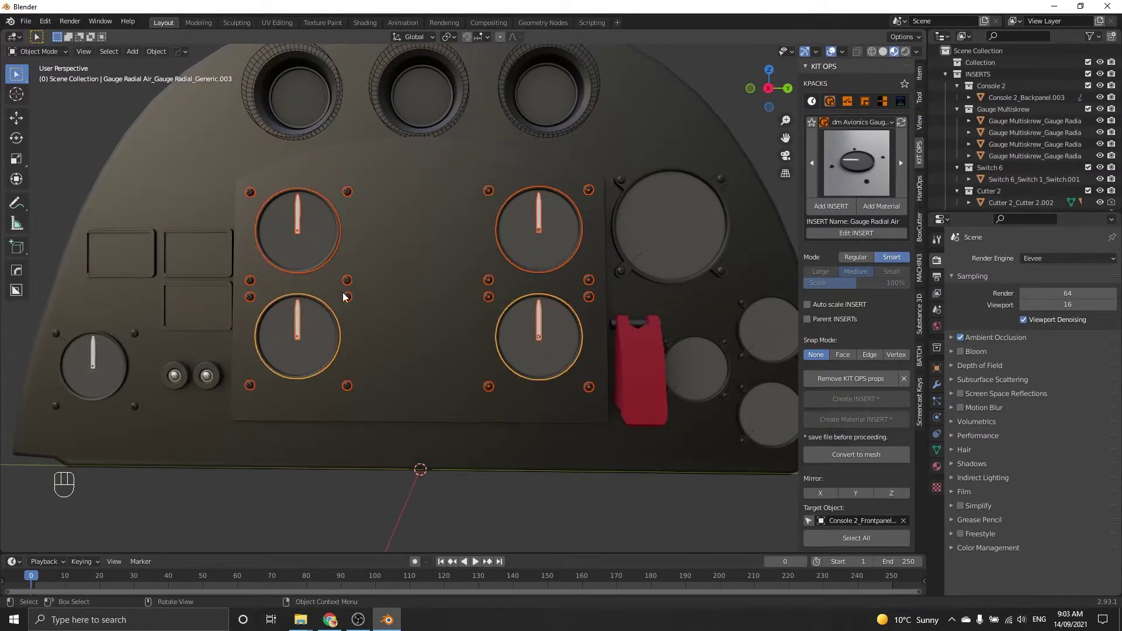
key(g)
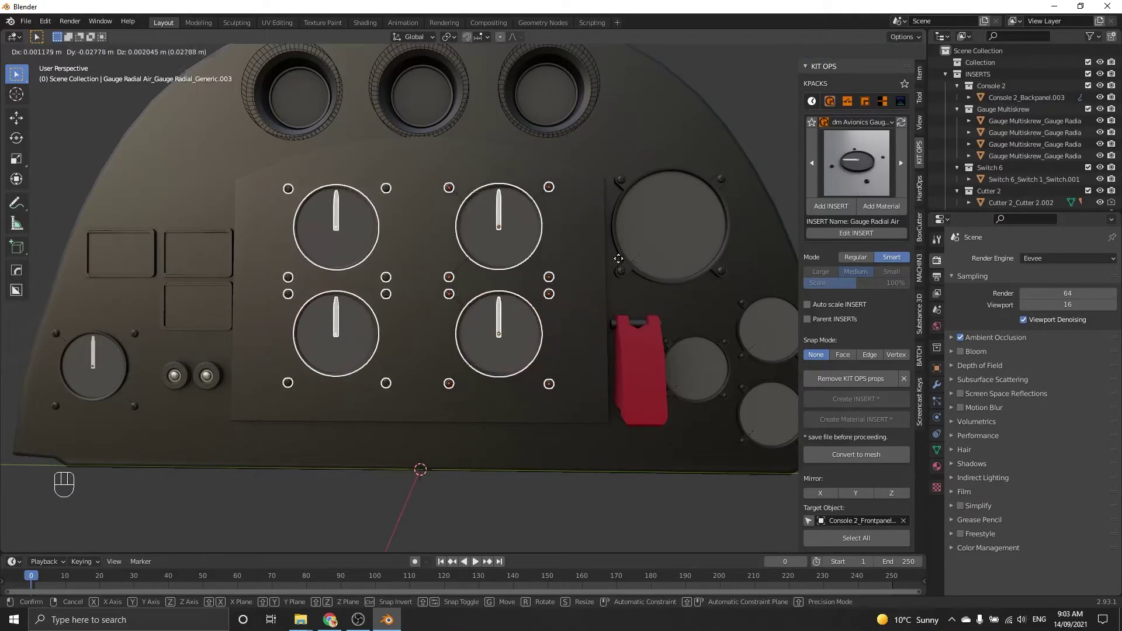
click(650, 263)
key(s)
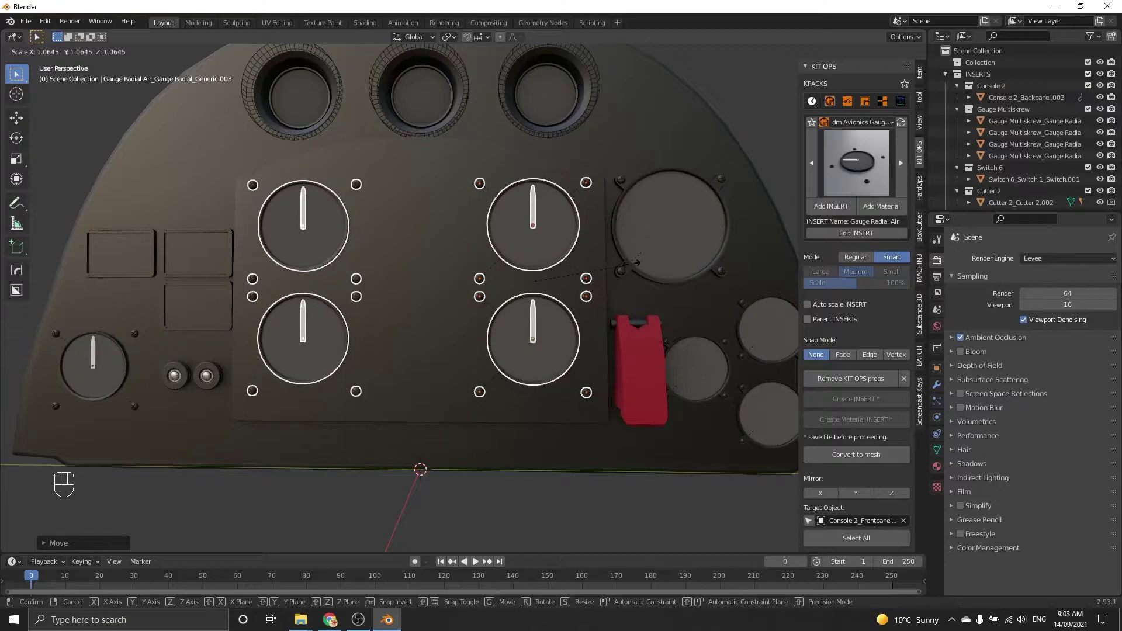
click(627, 267)
key(g)
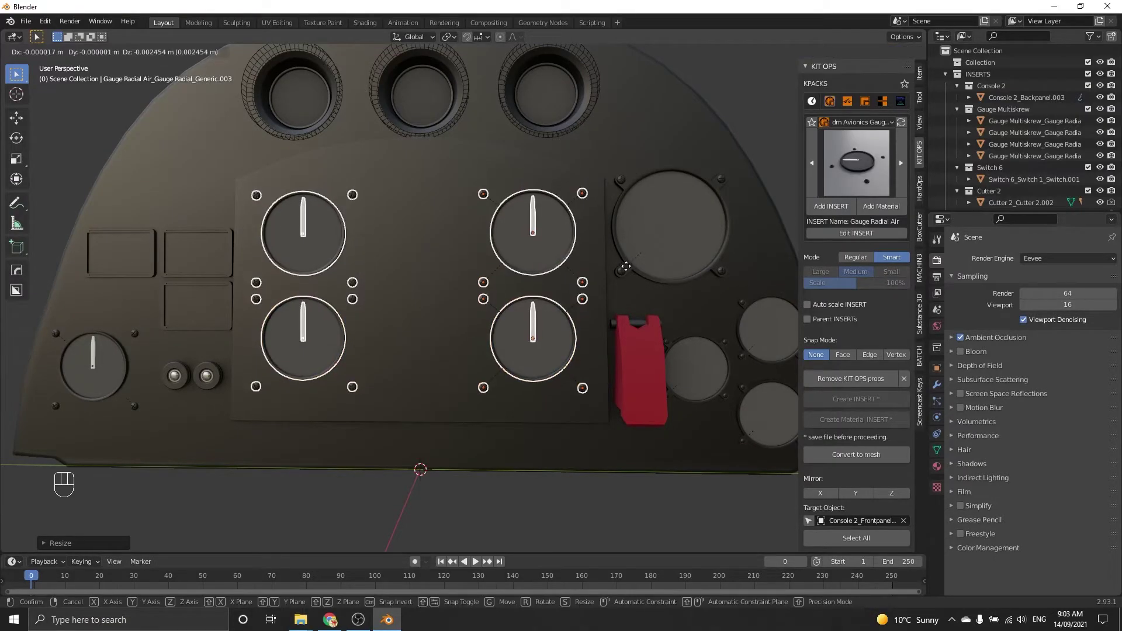
click(627, 272)
middle_drag(510, 228, 514, 221)
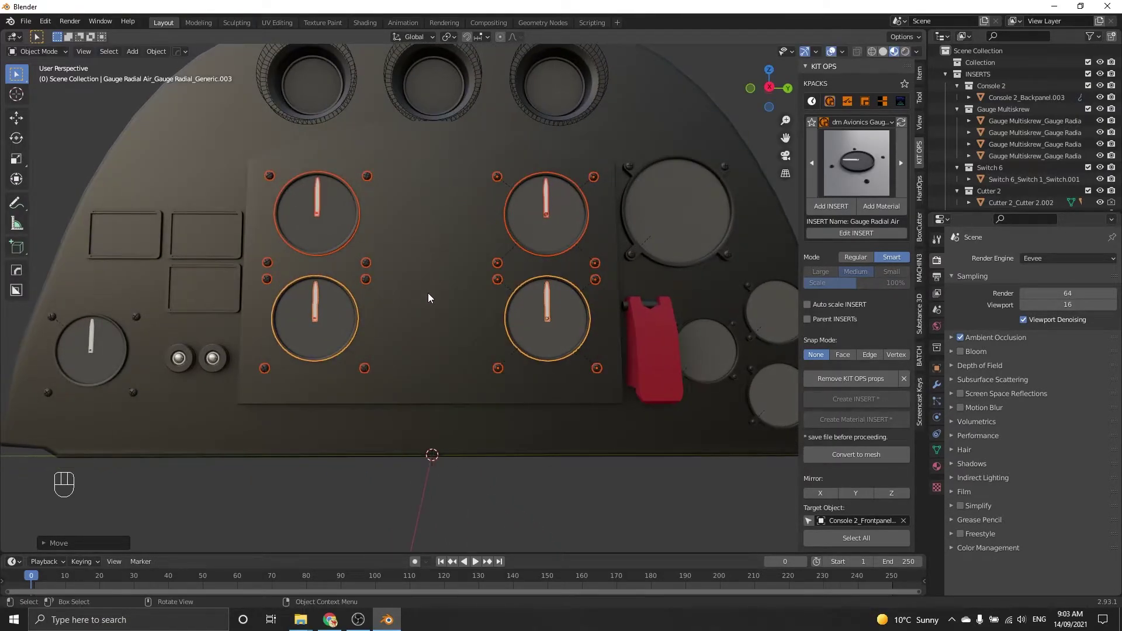
Step: Select the front panel as target and choose the Gauge Raised insert
click(431, 254)
key(KP_3)
key(KP_Decimal)
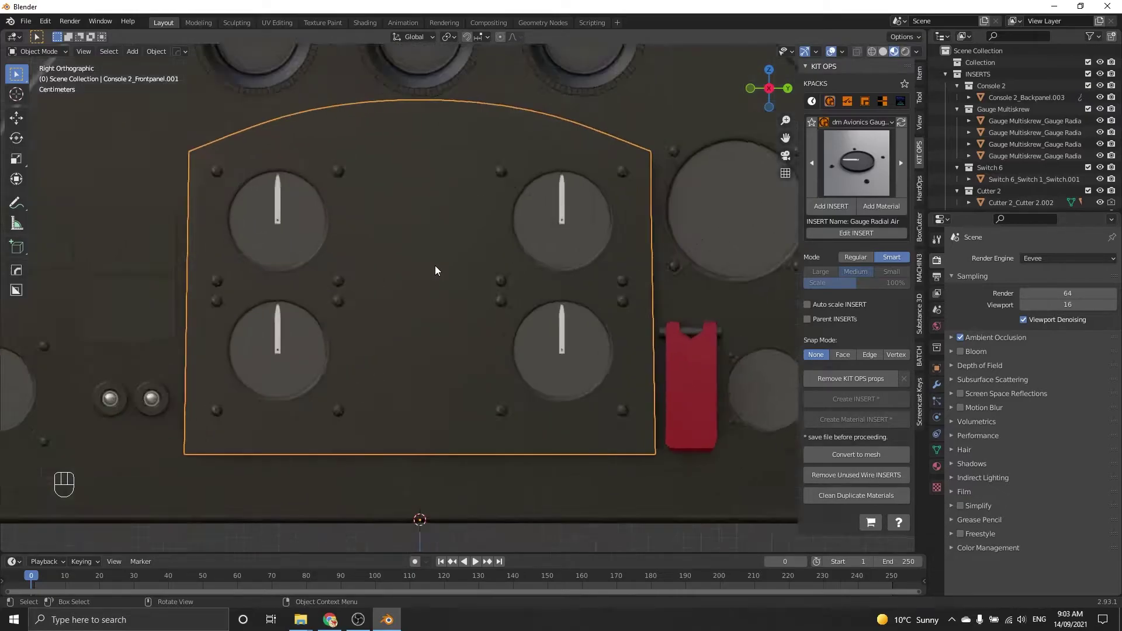
scroll(435, 270, up, 1)
key(Tab)
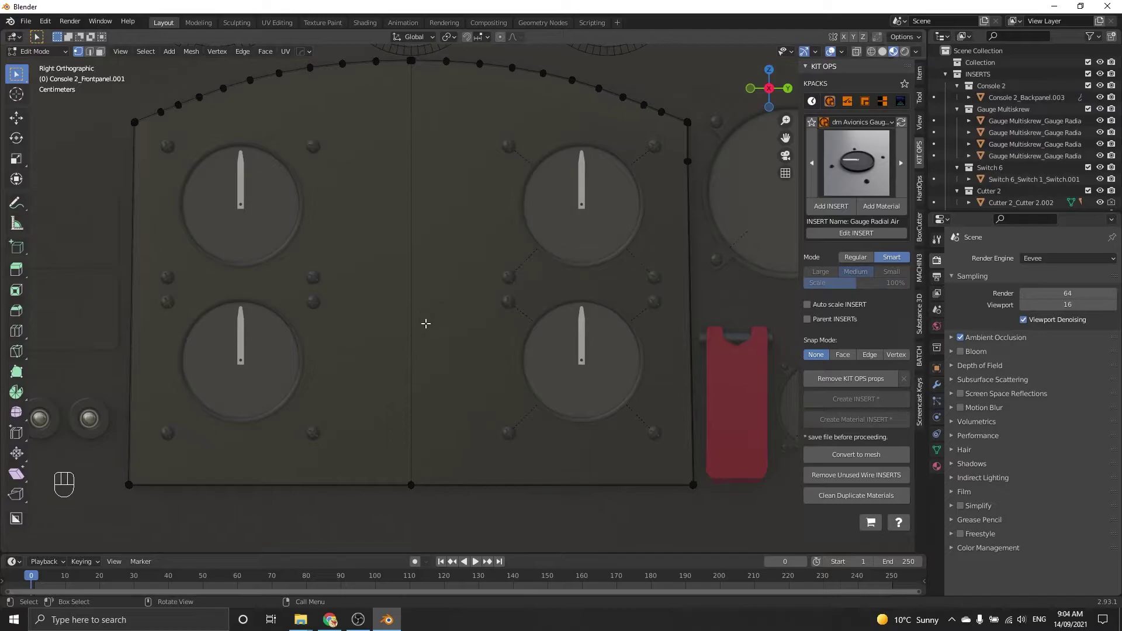
key(Tab)
click(851, 184)
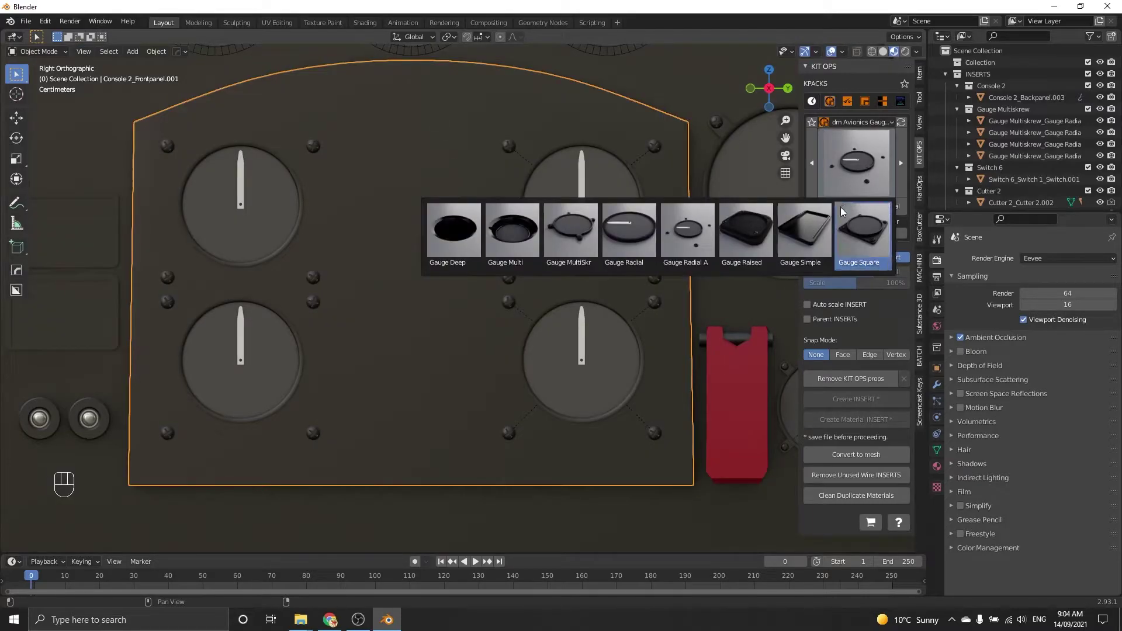
click(756, 228)
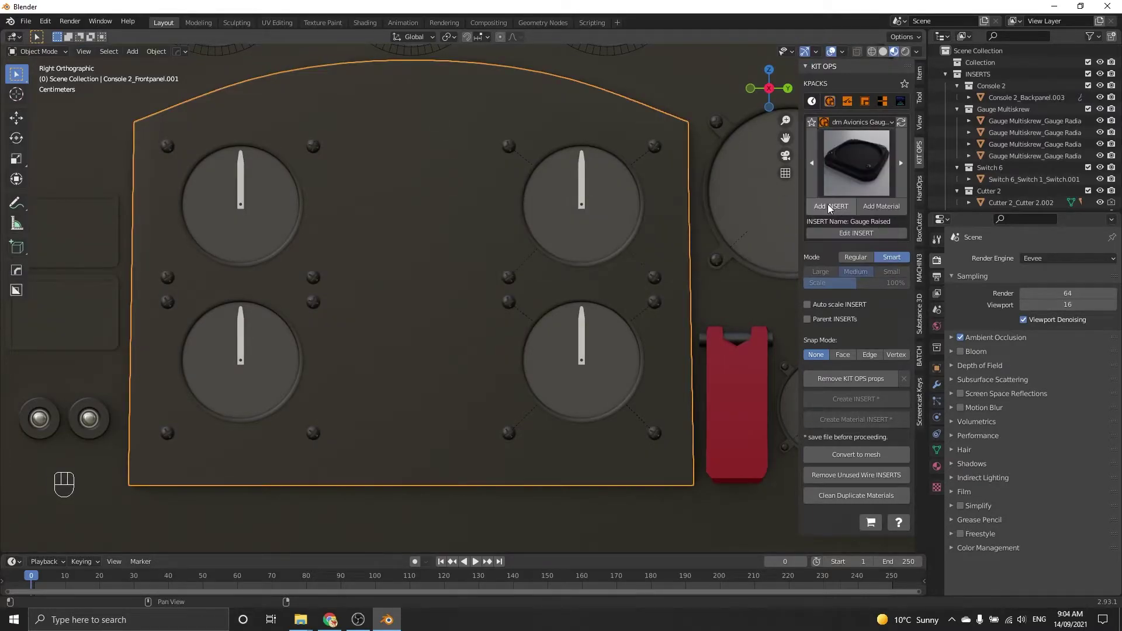
click(832, 208)
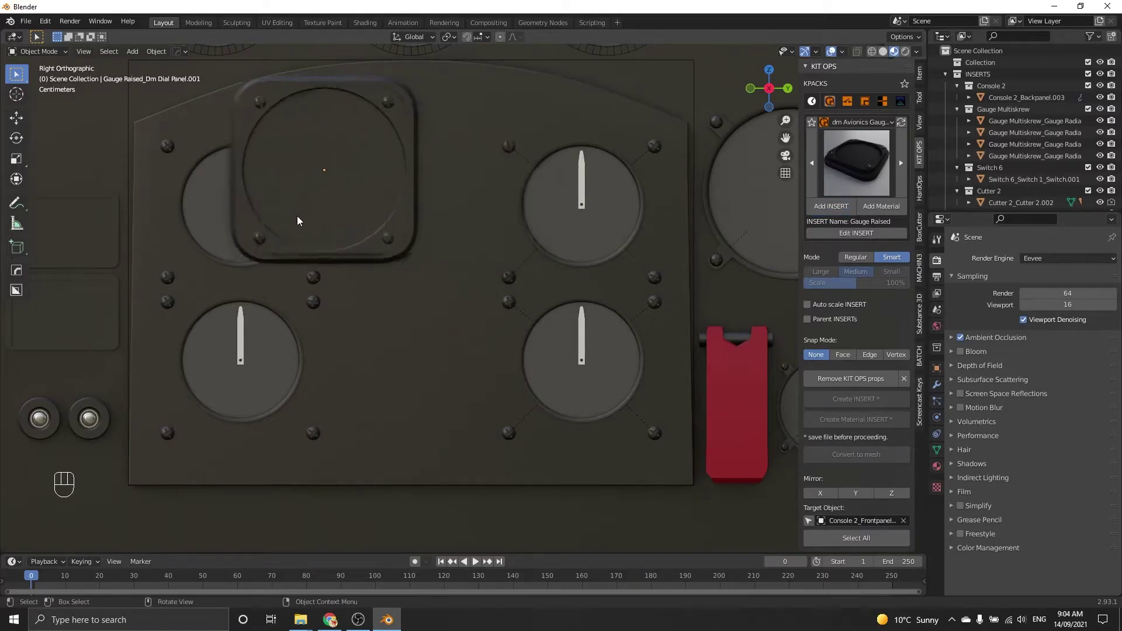
click(479, 163)
key(ctrl+z)
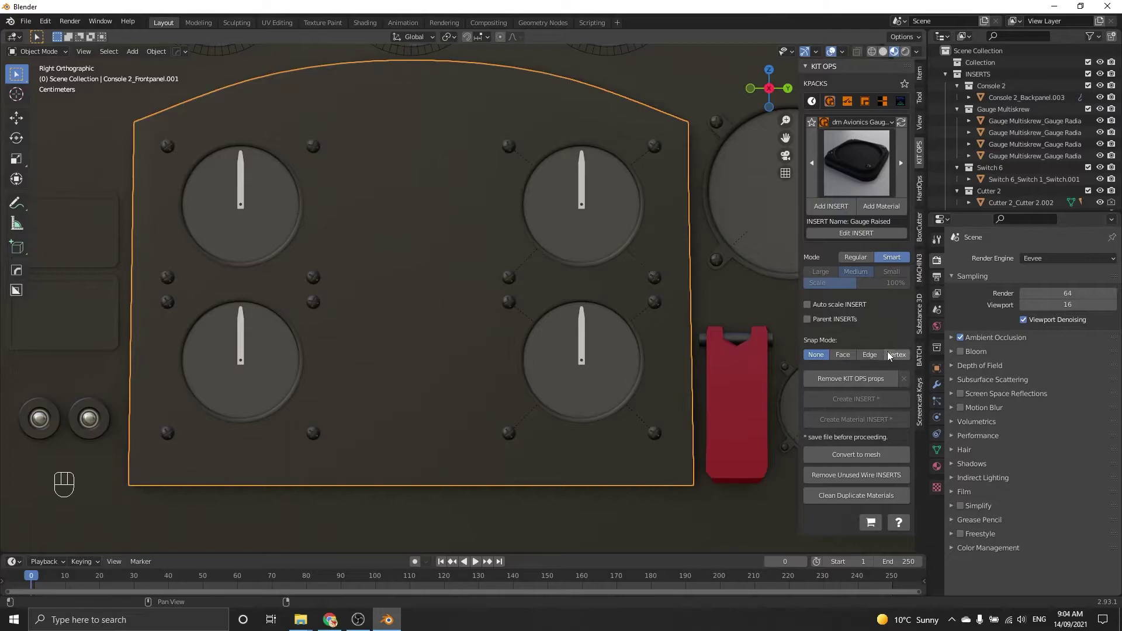
Step: Set the snap mode to Edge and add the Gauge Raised insert on the front panel's upper centre line, between the radial gauges
click(870, 355)
click(819, 205)
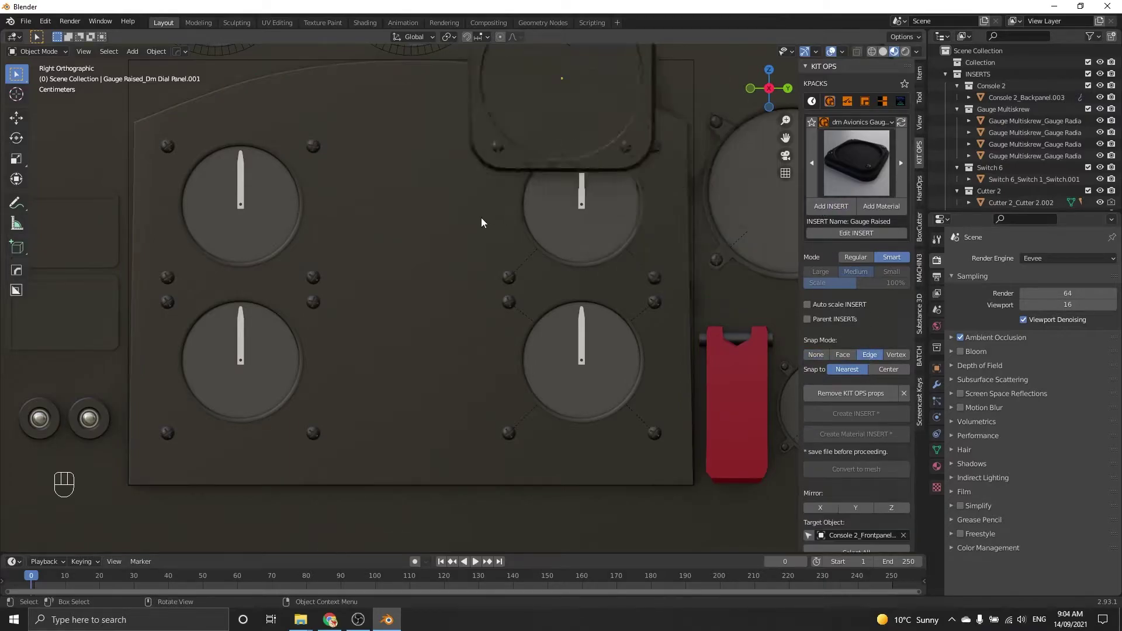
click(449, 180)
ctrl+scroll(450, 177, up, 1)
ctrl+scroll(454, 158, up, 1)
click(453, 170)
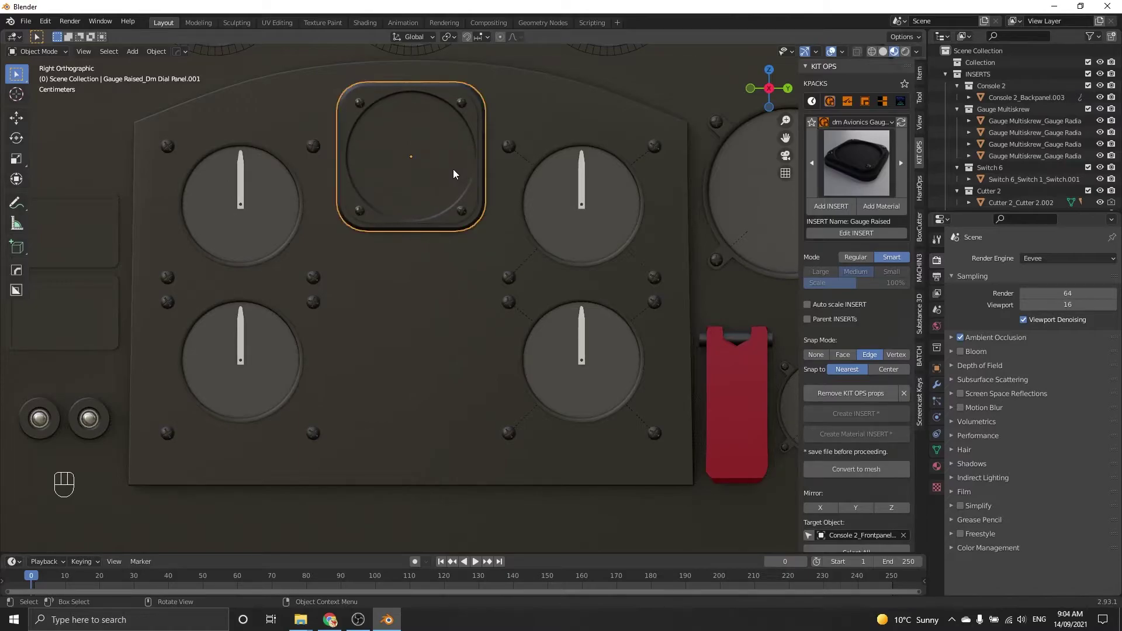
Step: Duplicate the raised gauge and move the copy about 0.078 m down along Z, below the original
key(shift+d)
key(z)
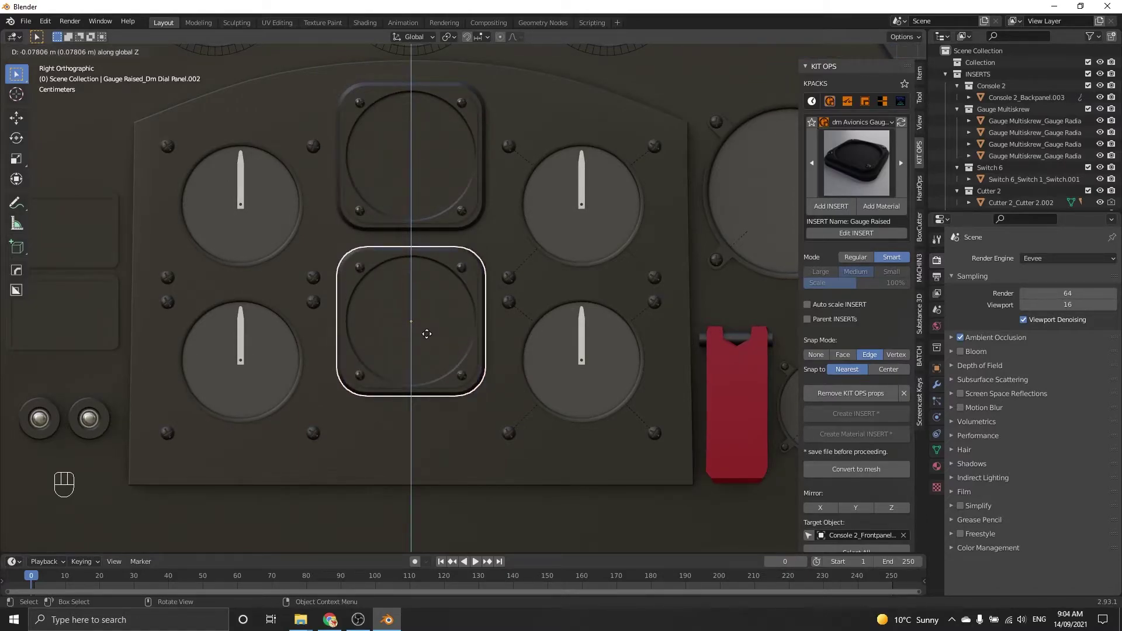
click(427, 333)
middle_drag(471, 331, 606, 292)
scroll(560, 265, down, 5)
Step: Select the front panel as target, set the snap mode to None and load the dm Avionics Switches KPACK
click(421, 363)
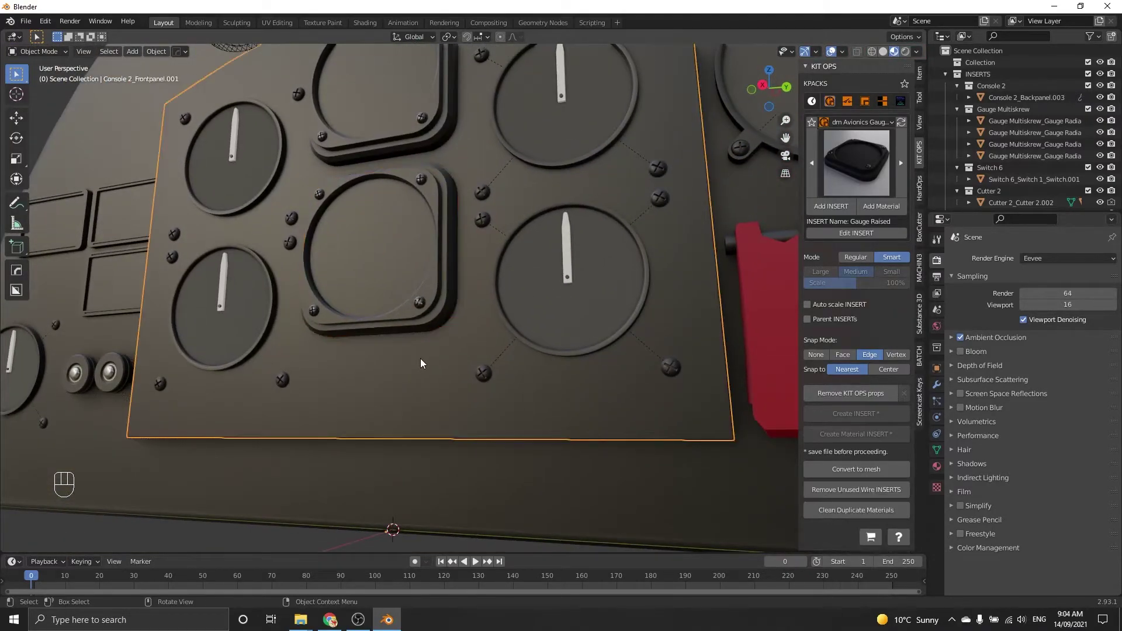
key(KP_3)
scroll(422, 363, up, 3)
shift+middle_drag(623, 383, 561, 260)
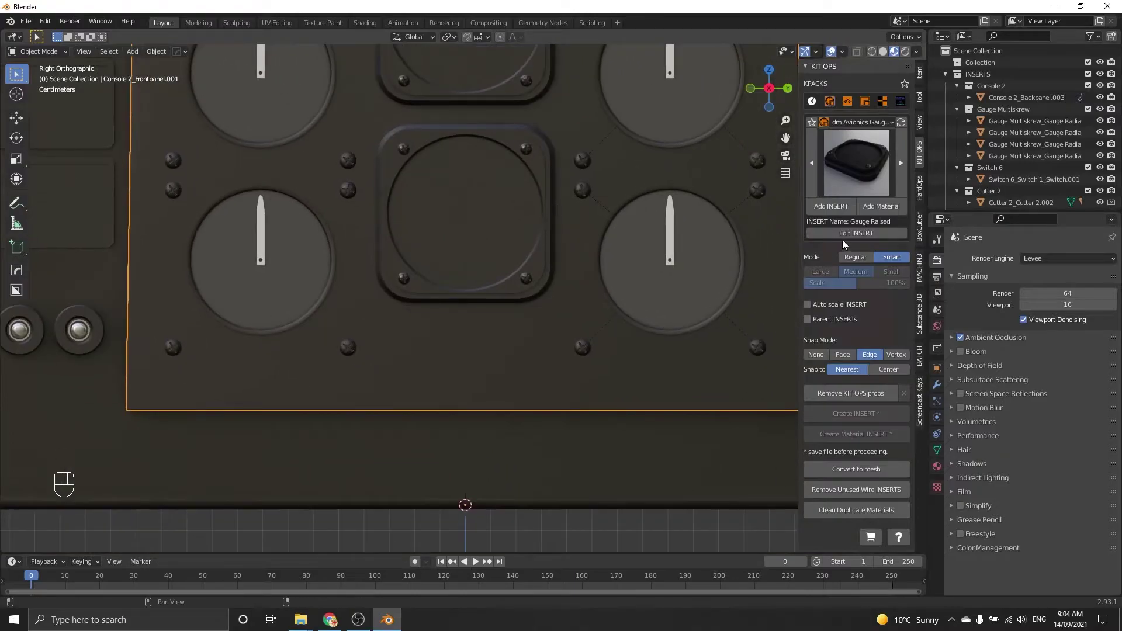
click(817, 354)
click(860, 123)
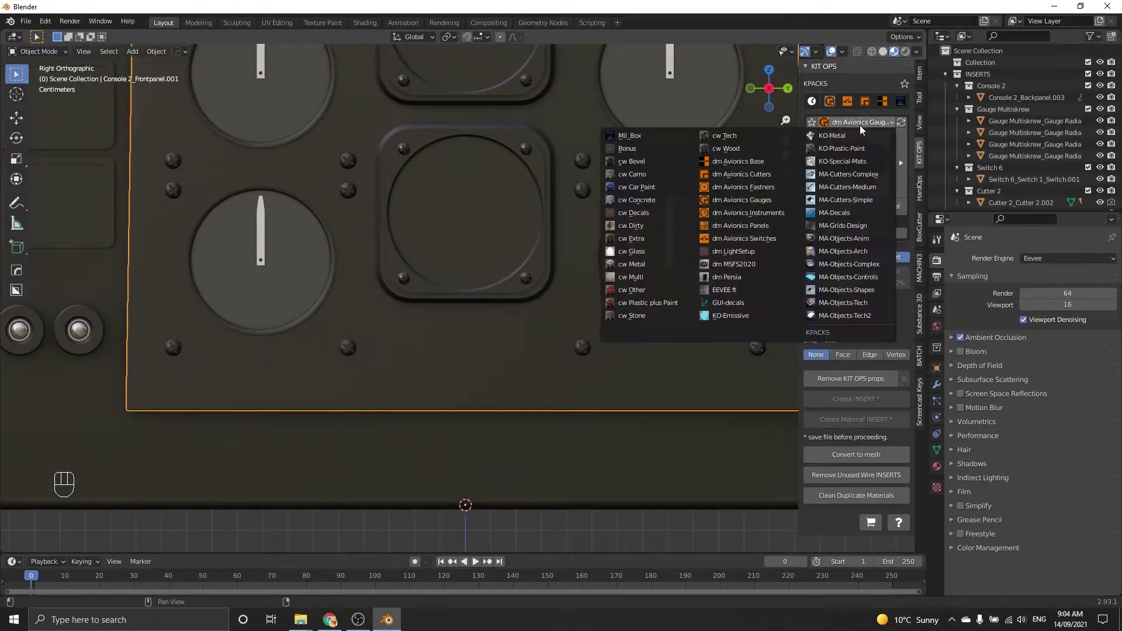
click(758, 240)
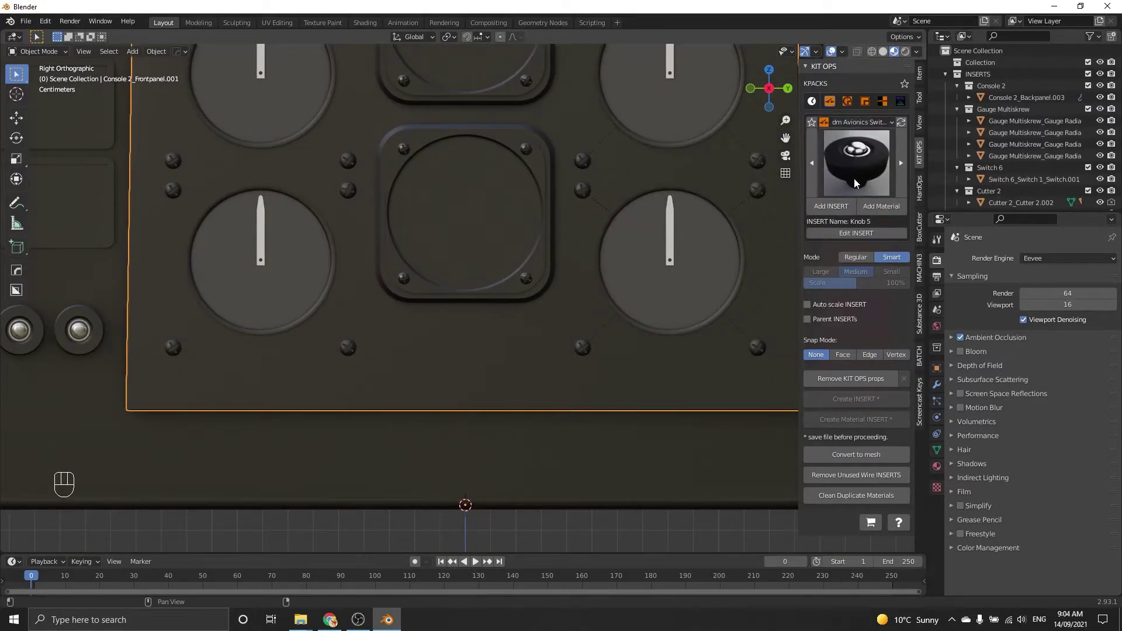
Step: Add the Knob 5 insert to the front panel just below the lower raised gauge, right of the centre line
click(834, 205)
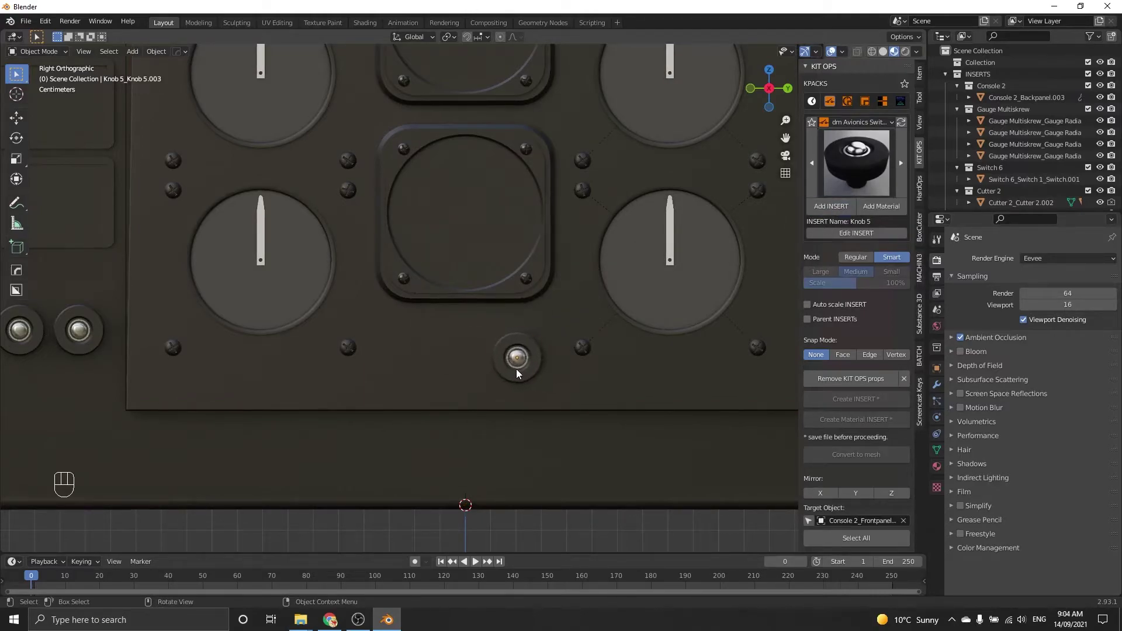
click(516, 370)
scroll(519, 342, up, 6)
middle_drag(520, 313, 490, 300)
scroll(485, 298, down, 6)
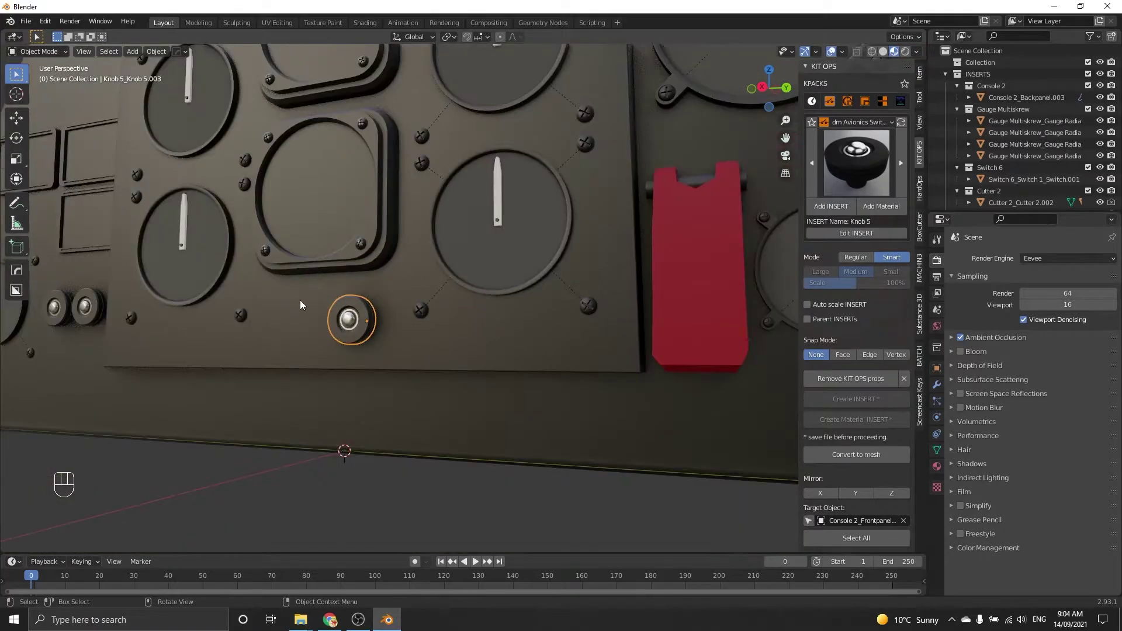
Step: Mirror the new knob across the front panel's centre along the Y axis
click(467, 344)
scroll(468, 345, down, 2)
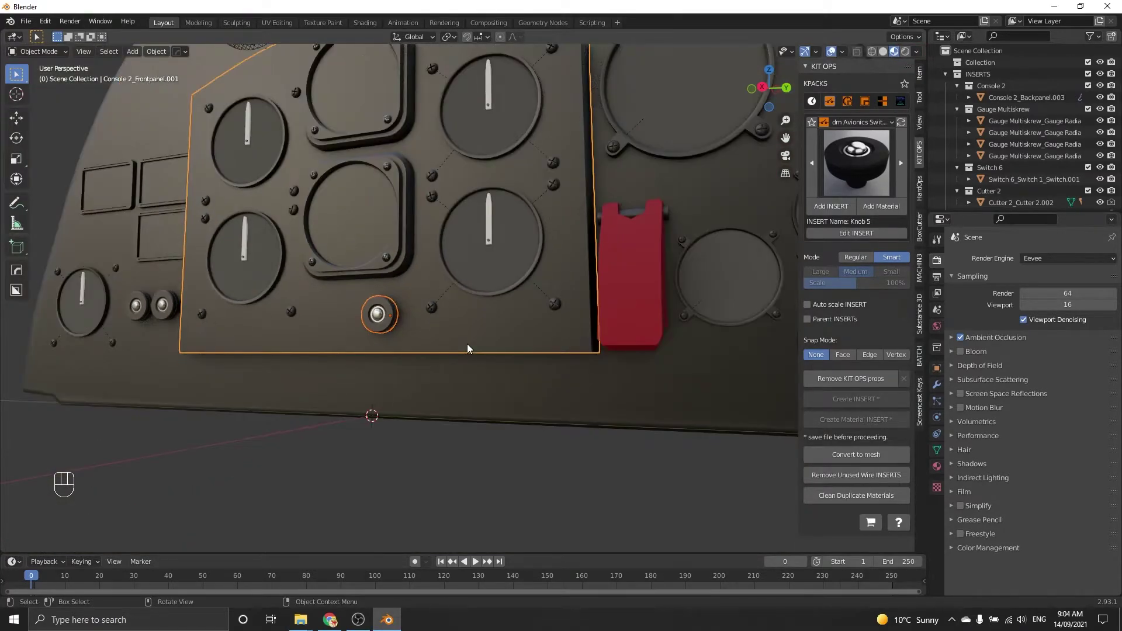
key(alt+x)
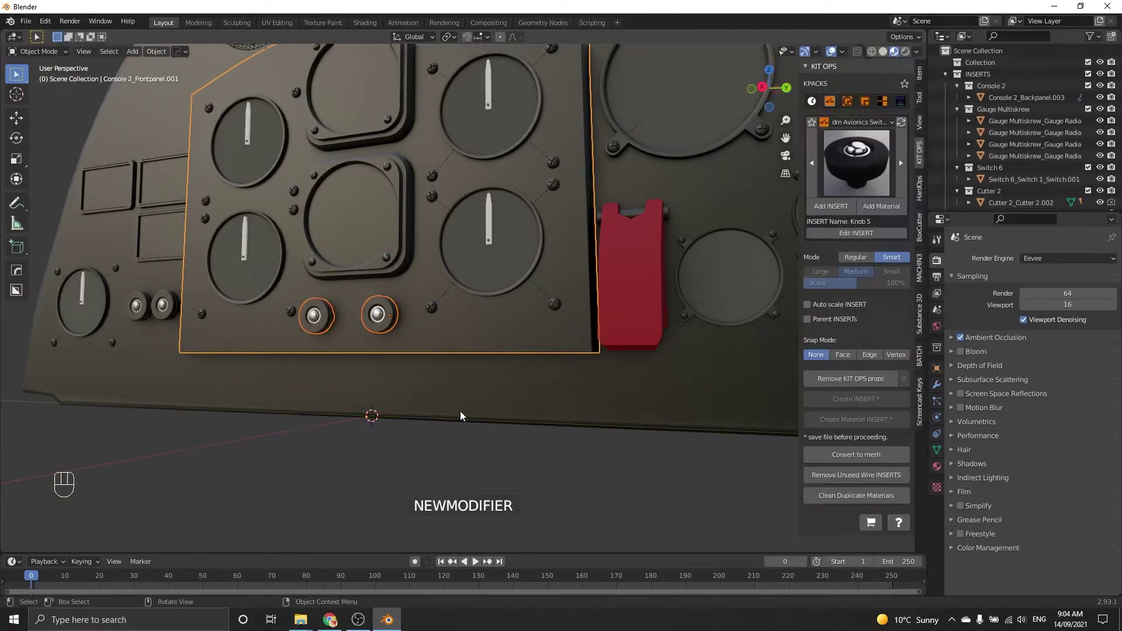
middle_drag(460, 402, 488, 400)
scroll(406, 256, down, 5)
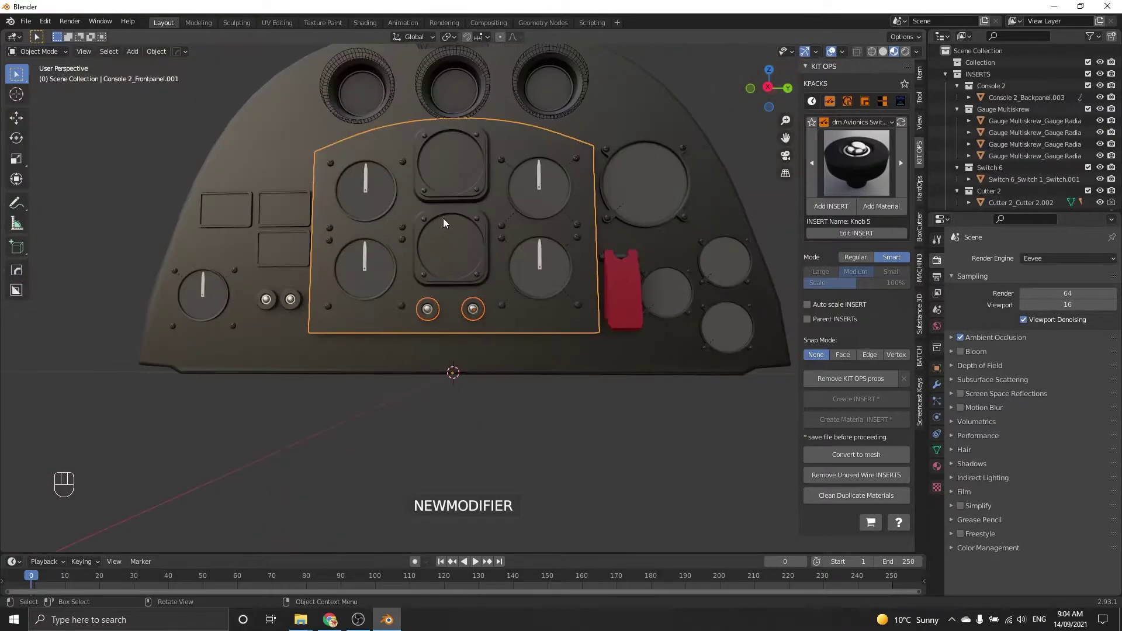
middle_drag(444, 217, 413, 245)
Step: Select the back panel as target and choose the Bolt 1 insert from the dm Avionics Fastners KPACK
click(510, 206)
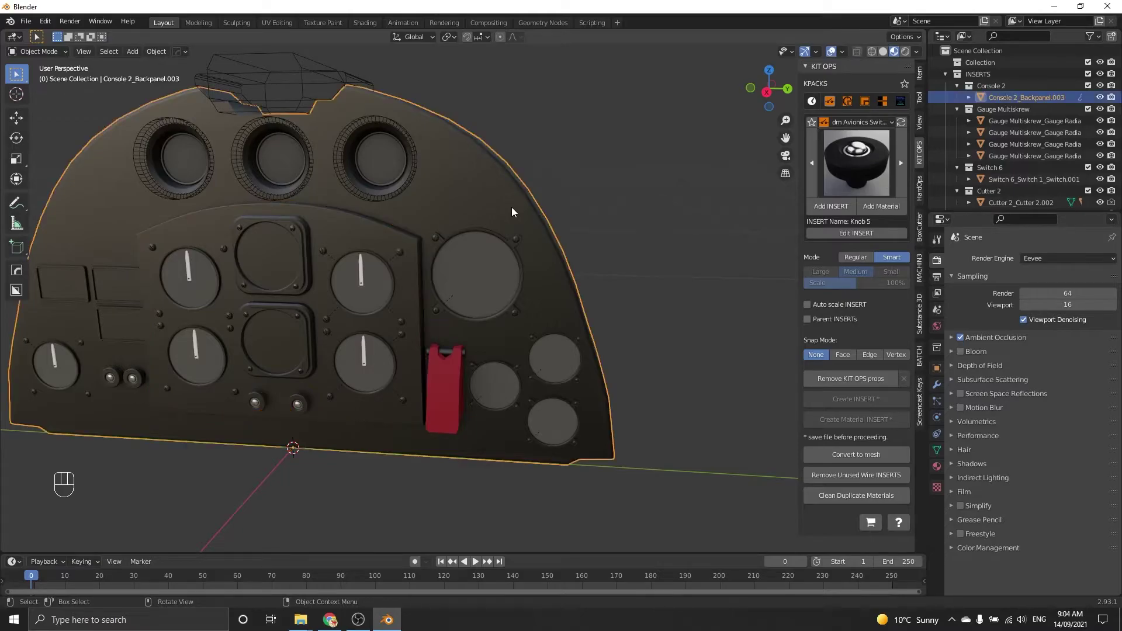
key(KP_3)
scroll(559, 205, up, 3)
shift+middle_drag(559, 205, 496, 247)
scroll(496, 247, up, 2)
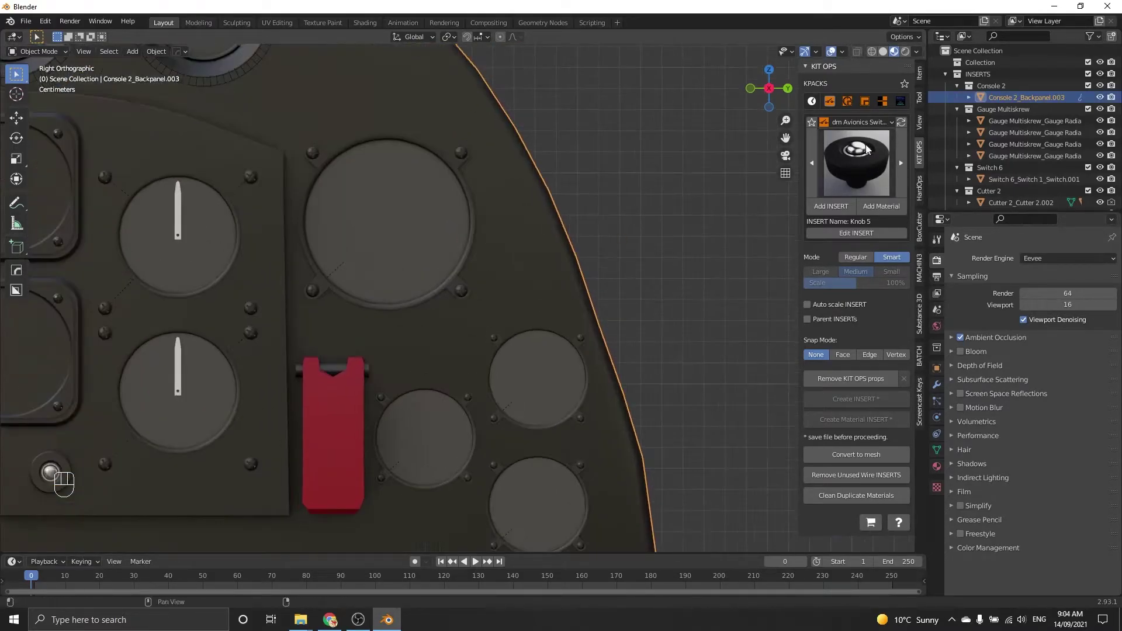
click(856, 121)
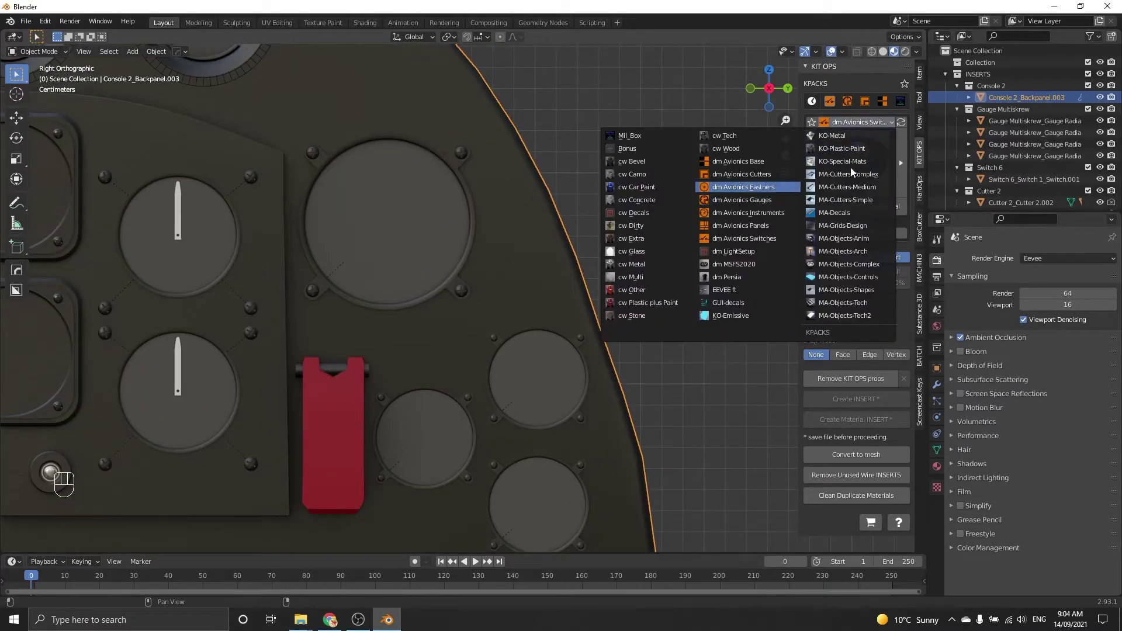
click(788, 187)
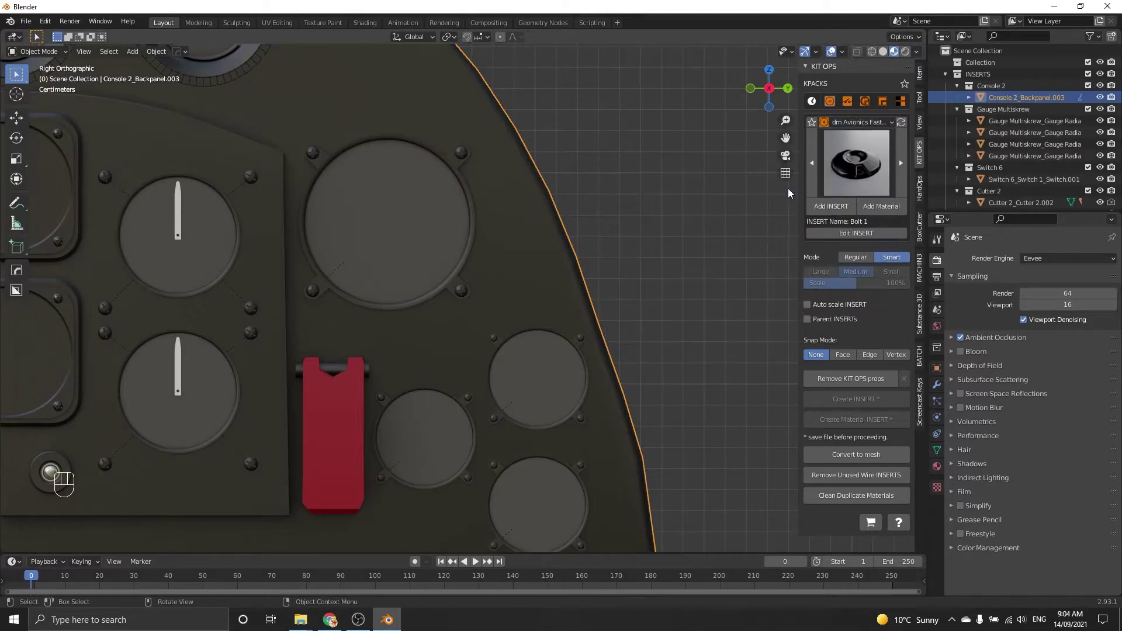
click(856, 162)
click(876, 191)
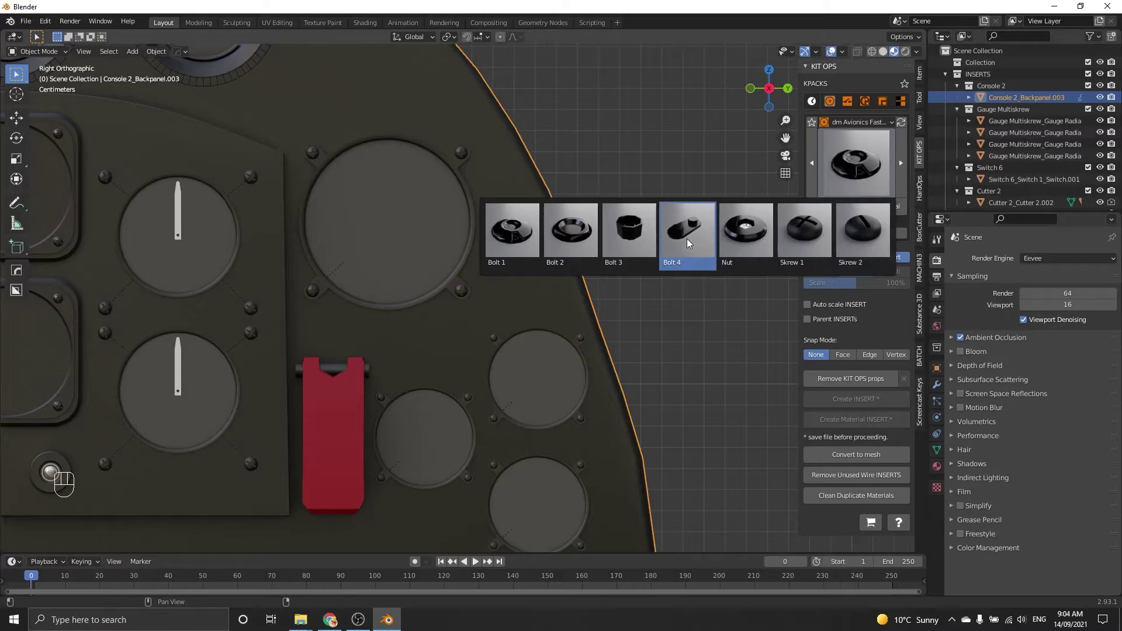
click(510, 239)
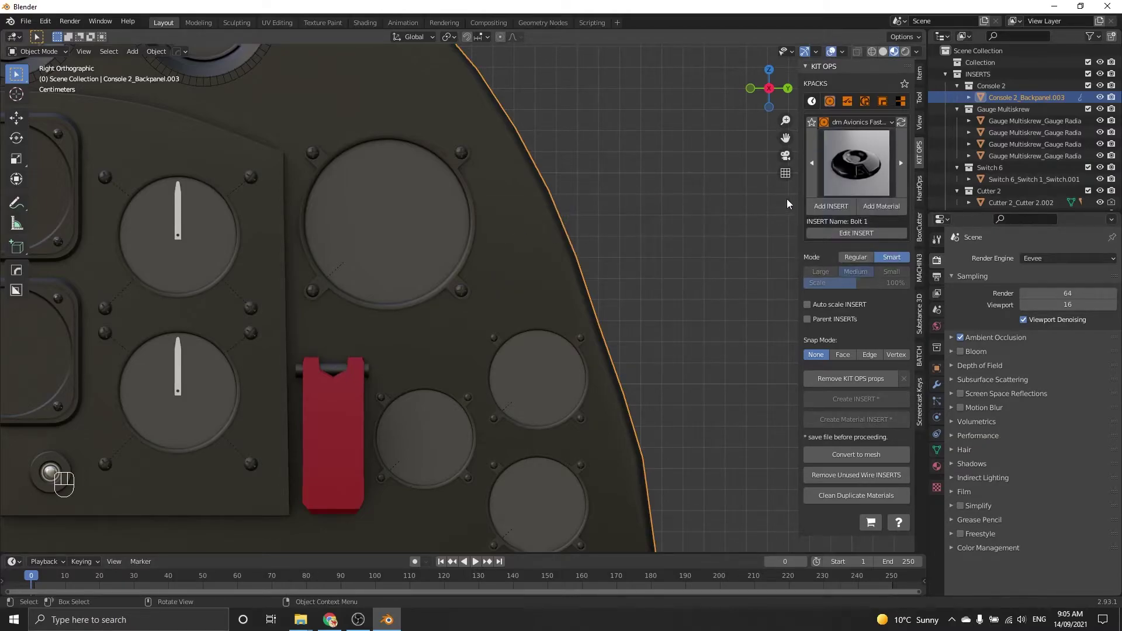
Step: Add a scaled-down Bolt 1 insert to the back panel's right edge, between the large round gauge and the upper small gauge
click(830, 205)
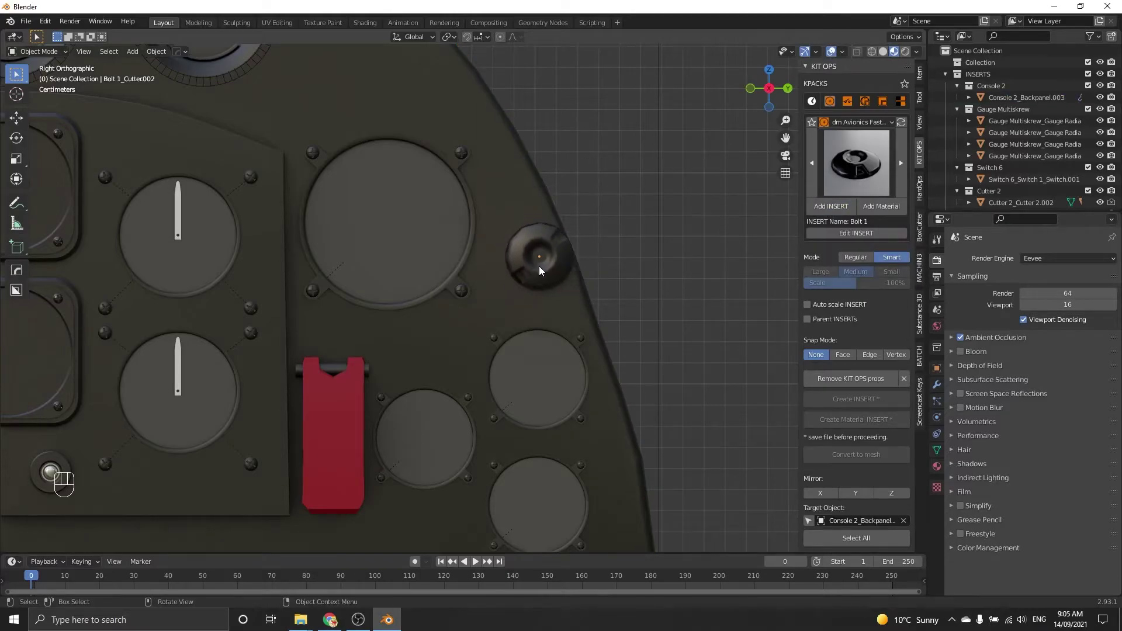
click(538, 267)
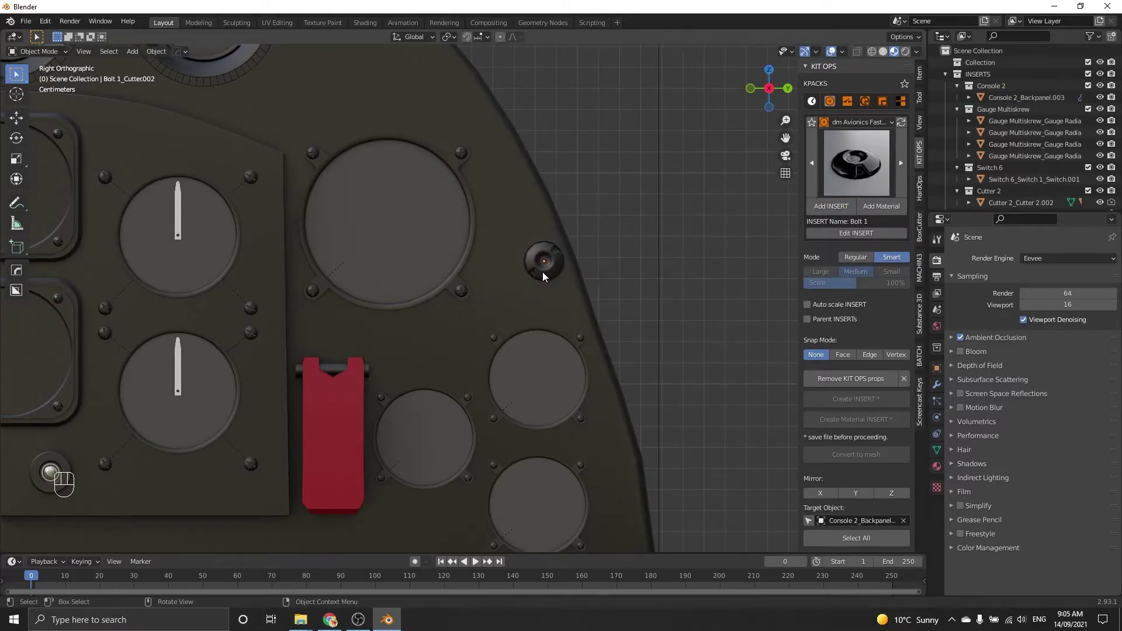
key(alt)
click(543, 275)
Step: Add a second Bolt 1 insert near the back panel's curved upper-right edge, above the large round gauge
shift+middle_drag(548, 169, 672, 354)
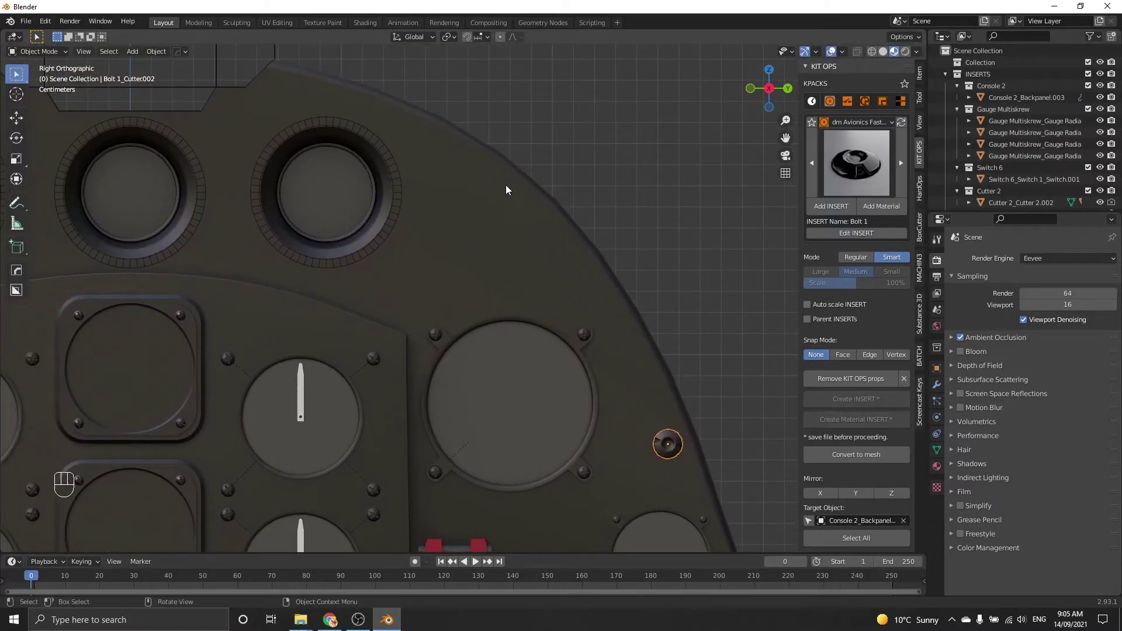
click(505, 192)
click(826, 207)
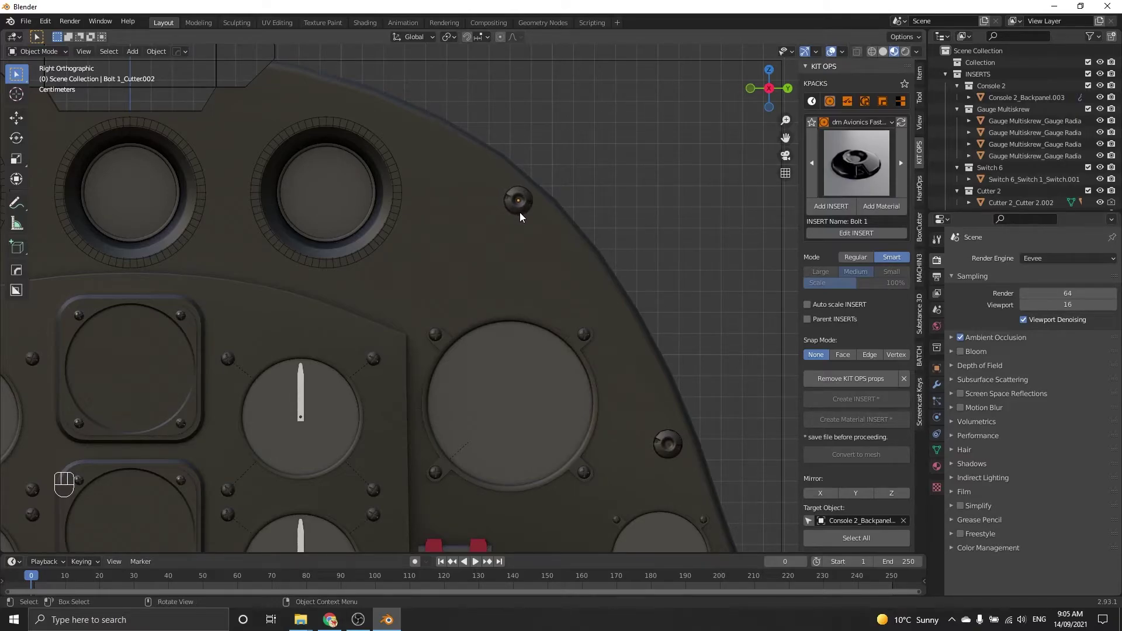
click(520, 212)
Step: Add a third Bolt 1 insert at the back panel's top edge, just right of the top cutout
shift+middle_drag(467, 146, 706, 281)
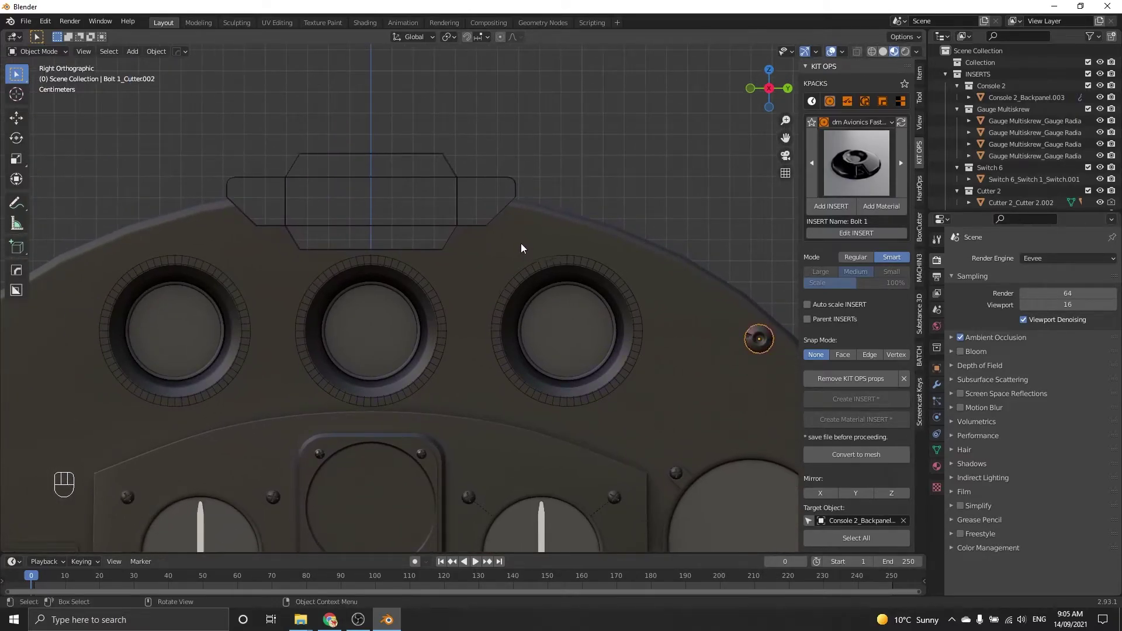
click(467, 249)
click(813, 208)
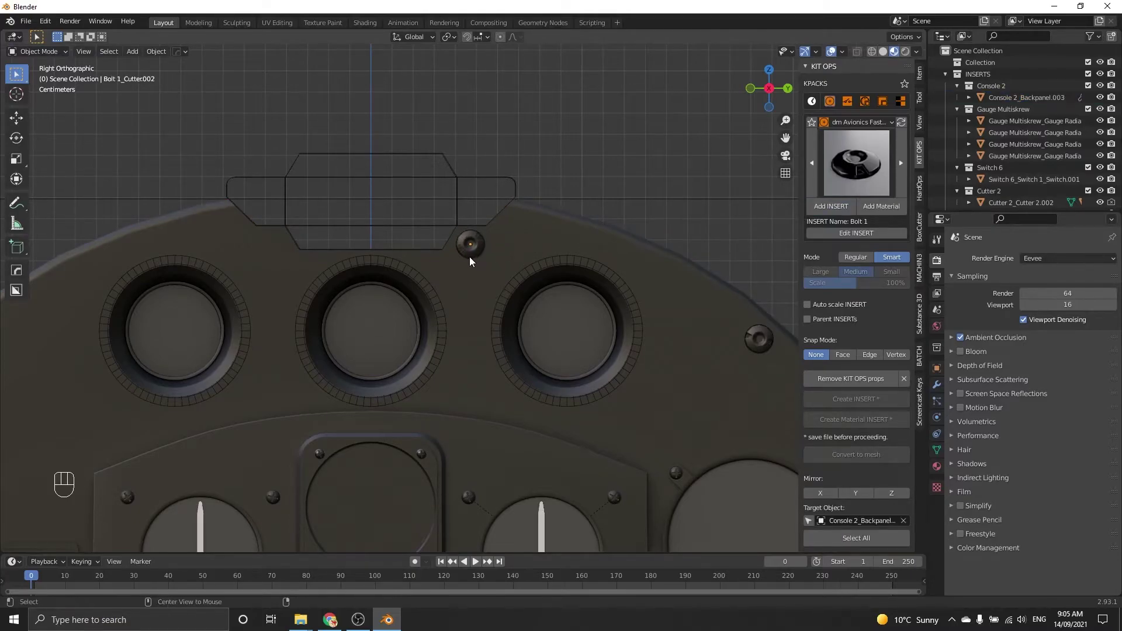
click(469, 257)
Step: Mirror the three new bolts across the back panel's centre along the Y axis
scroll(563, 278, down, 4)
middle_drag(562, 283, 465, 213)
scroll(536, 323, down, 4)
scroll(527, 314, up, 3)
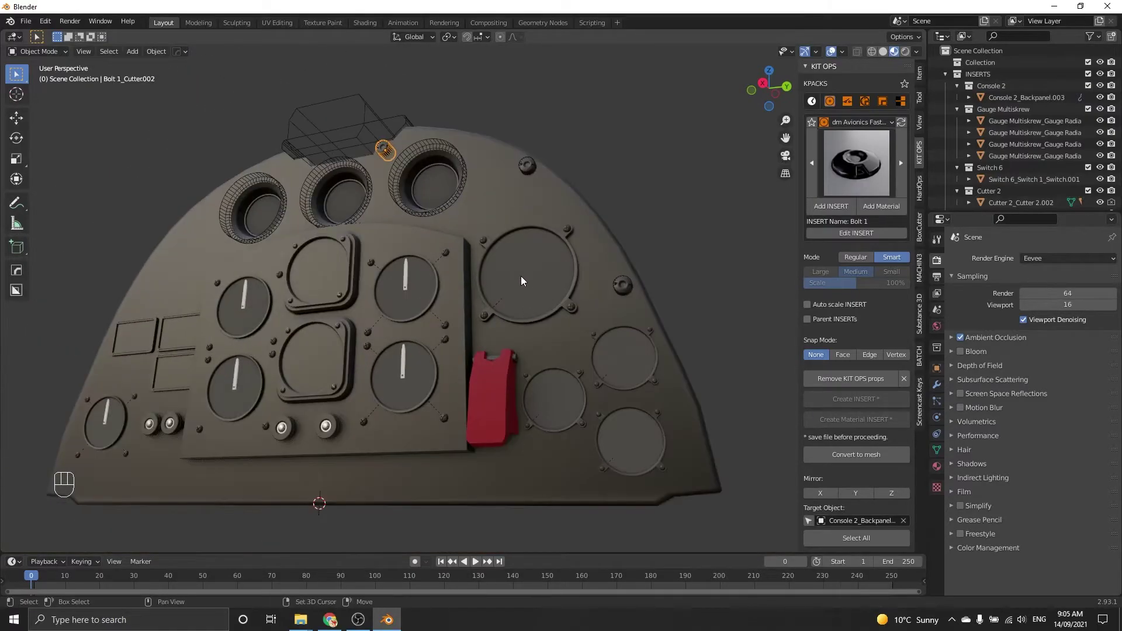
shift+middle_drag(522, 278, 538, 374)
shift+click(545, 260)
shift+click(639, 398)
click(616, 339)
scroll(597, 351, down, 4)
middle_drag(597, 350, 592, 372)
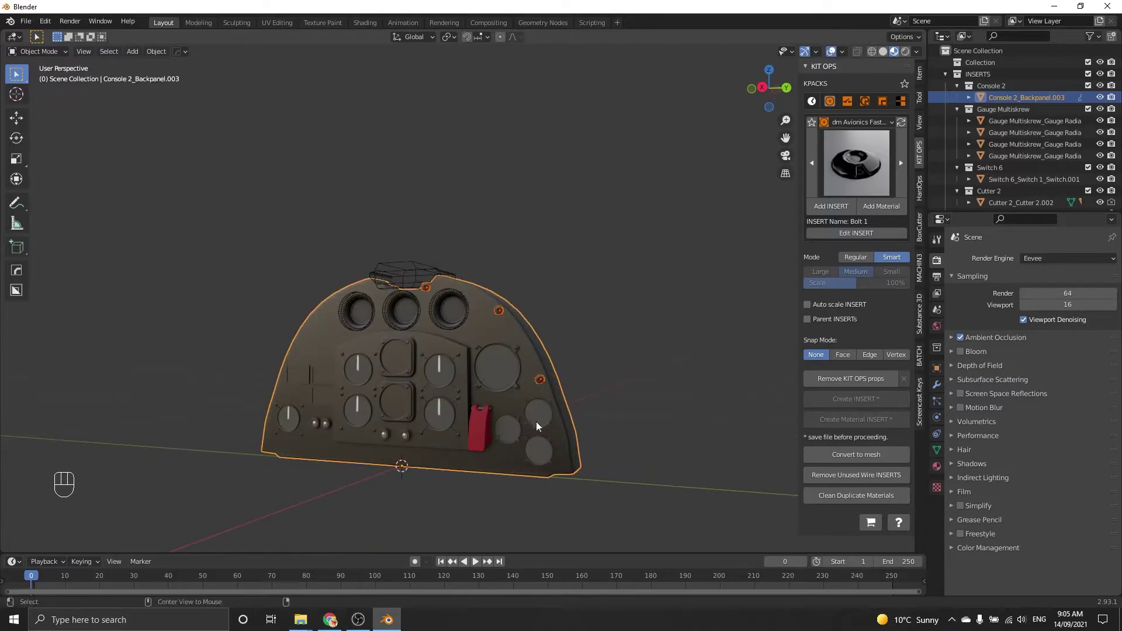
key(alt+x)
click(499, 475)
scroll(526, 328, up, 6)
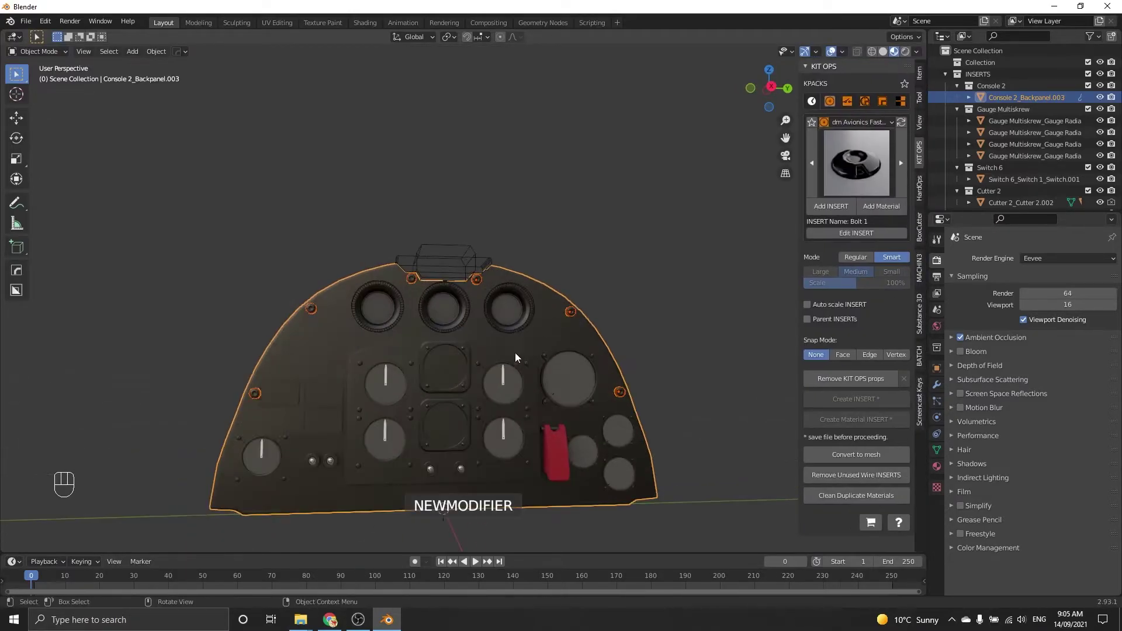
Step: Move the three rectangular panel inserts about 0.0046 m along Y, away from the mirrored edge bolt, and slightly up along Z
scroll(528, 306, up, 5)
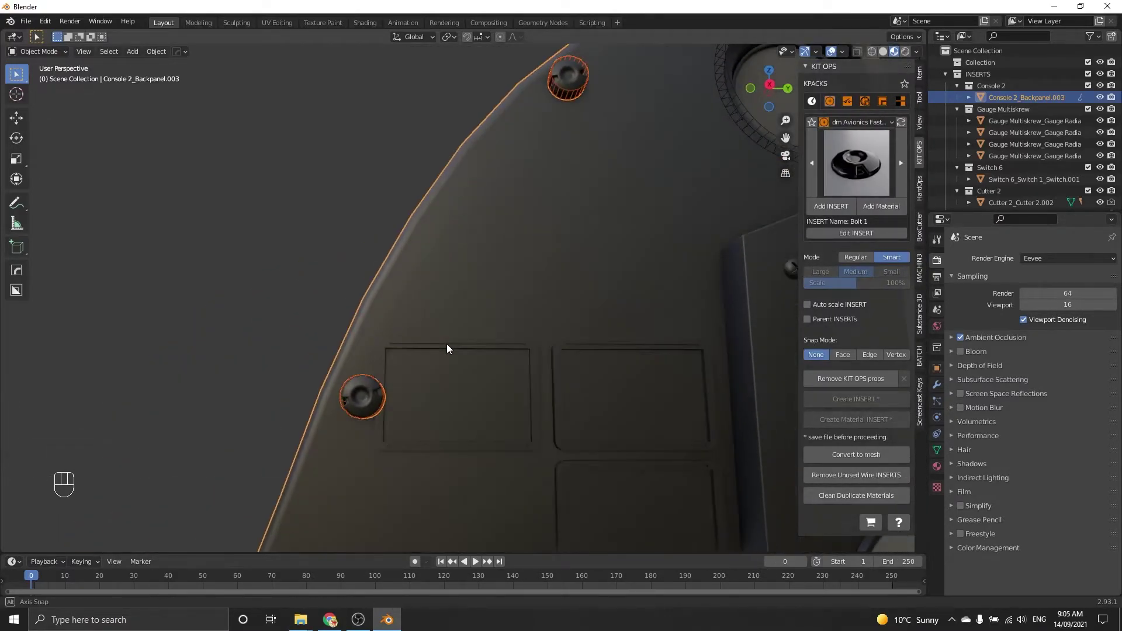
scroll(482, 378, down, 4)
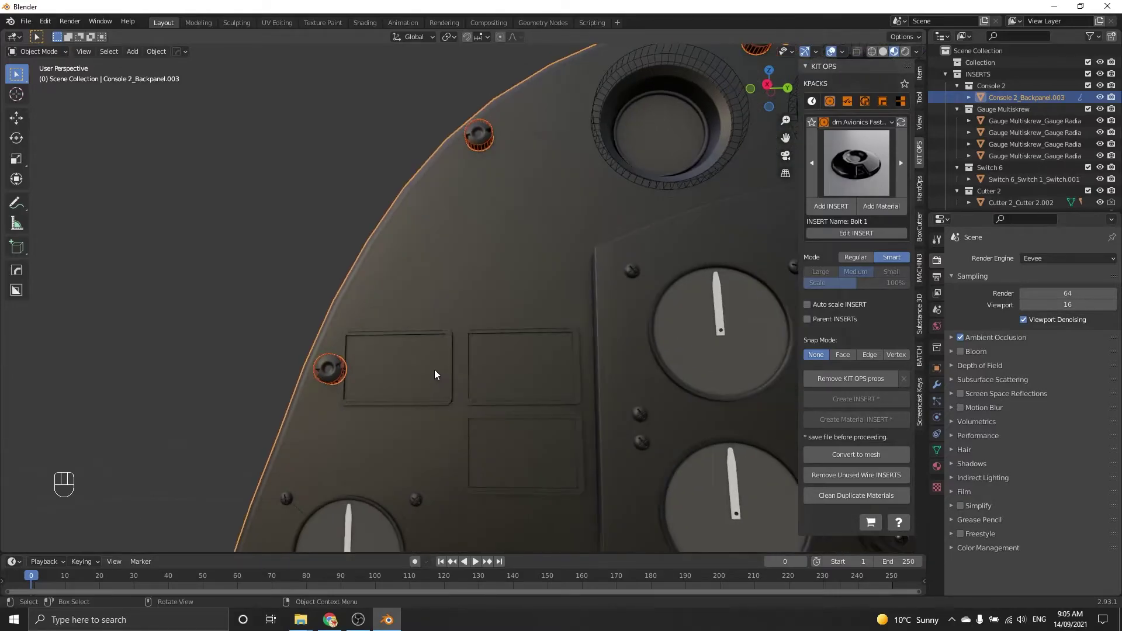
click(434, 370)
shift+click(506, 370)
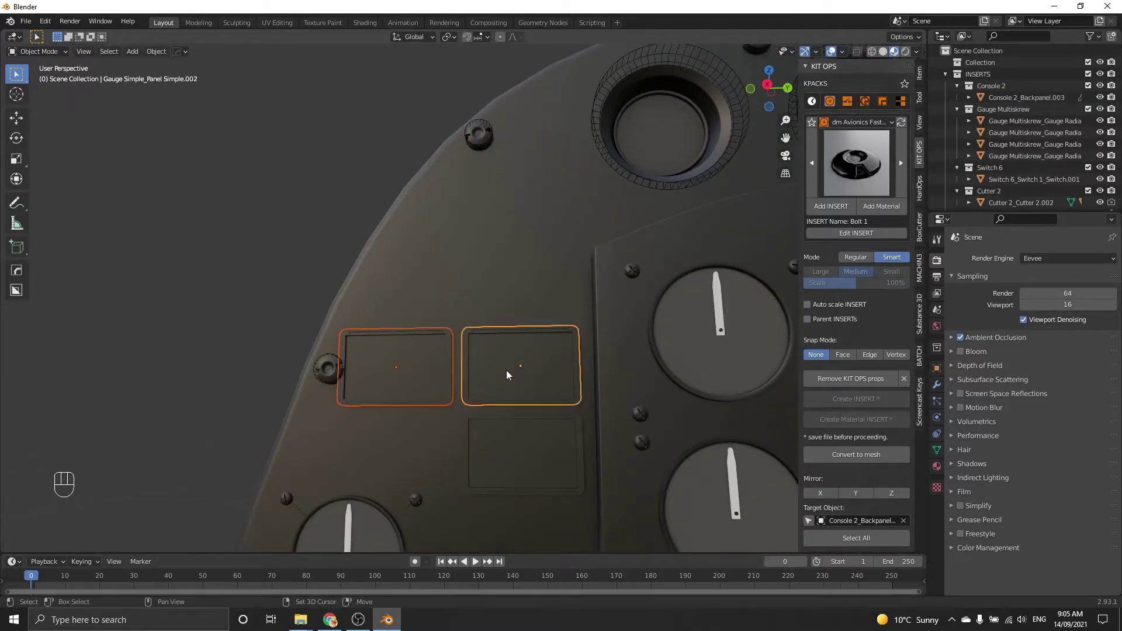
shift+click(503, 426)
key(g)
key(y)
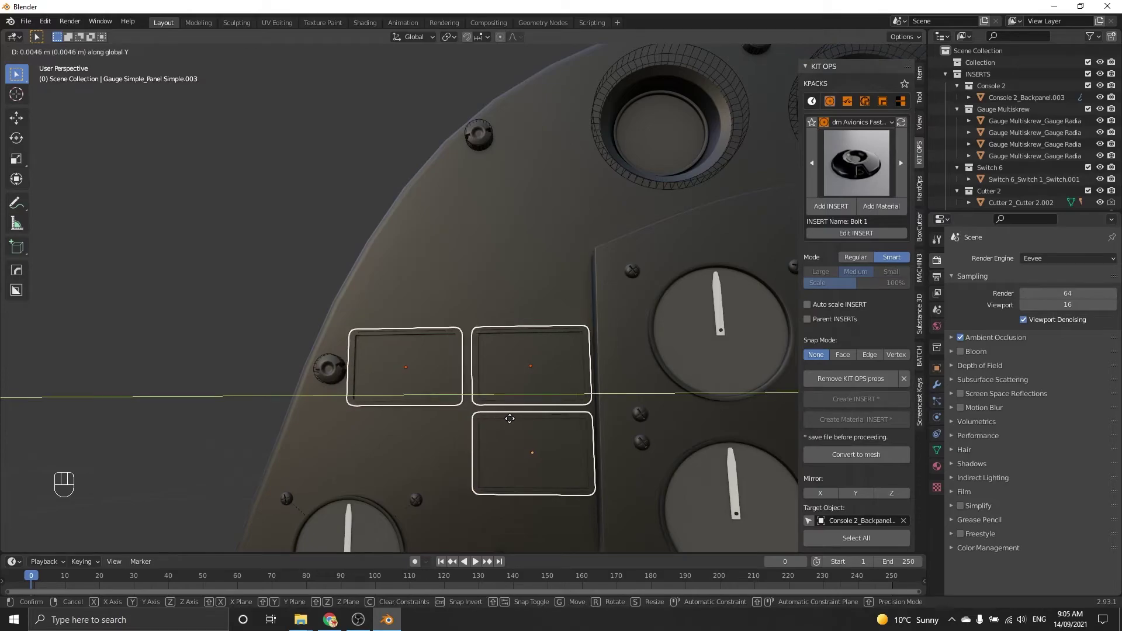
click(510, 421)
key(g)
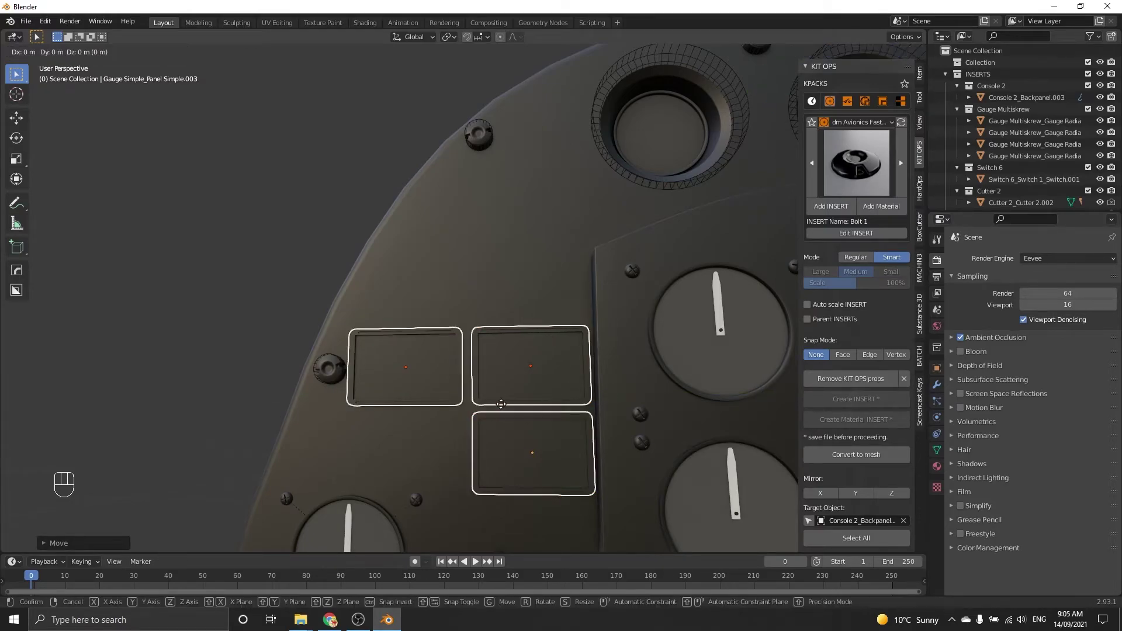
key(z)
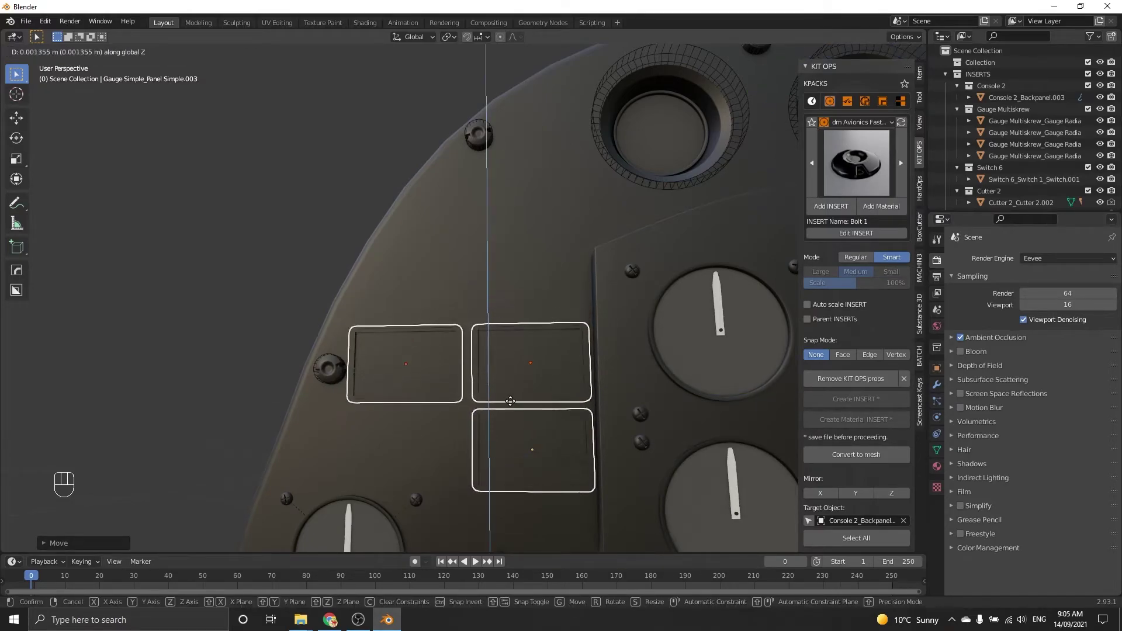
click(433, 372)
Step: Convert the centre deep gauge insert in the top row to a mesh
middle_drag(411, 365, 449, 294)
scroll(420, 359, up, 4)
scroll(388, 346, down, 3)
scroll(387, 350, down, 5)
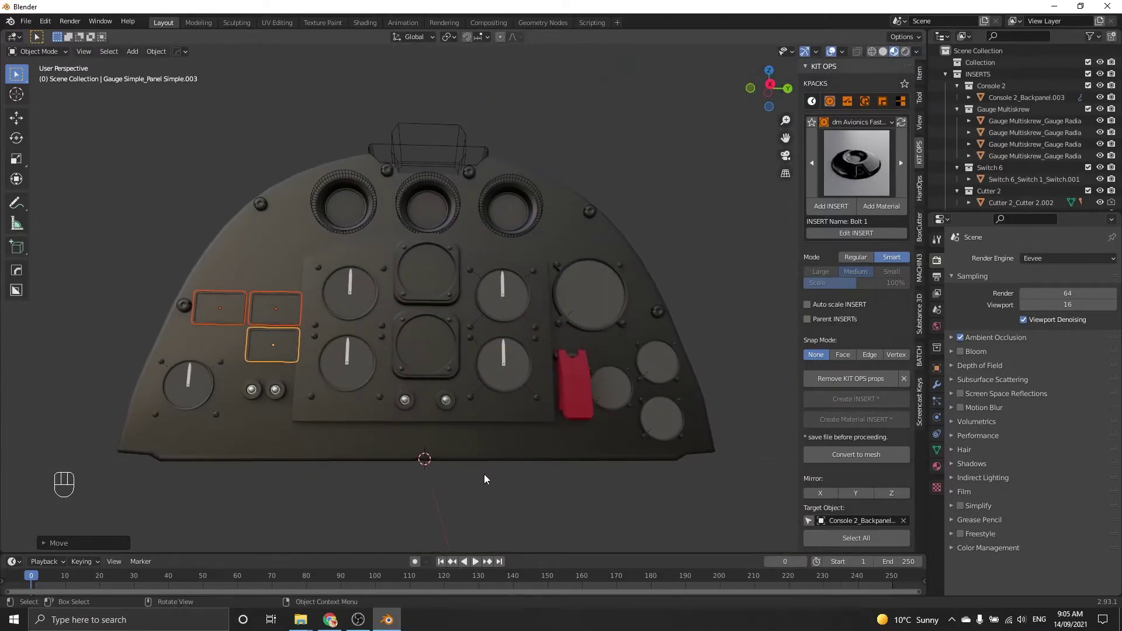
middle_drag(482, 349, 531, 351)
scroll(420, 243, up, 2)
scroll(512, 321, up, 3)
scroll(512, 321, up, 3)
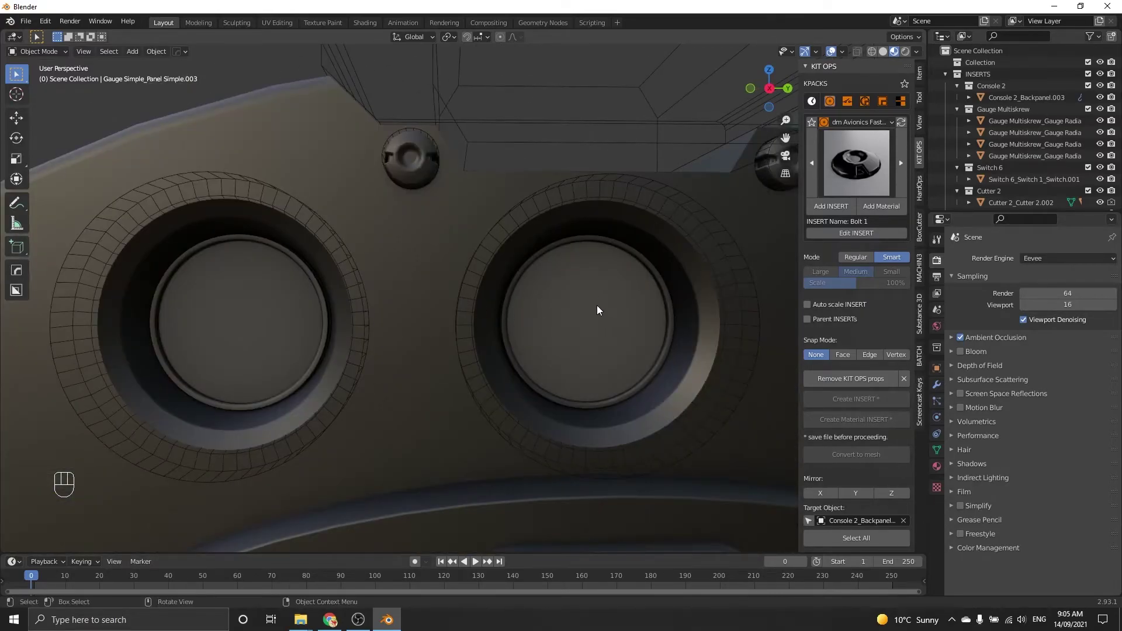
middle_drag(594, 301, 565, 290)
click(528, 296)
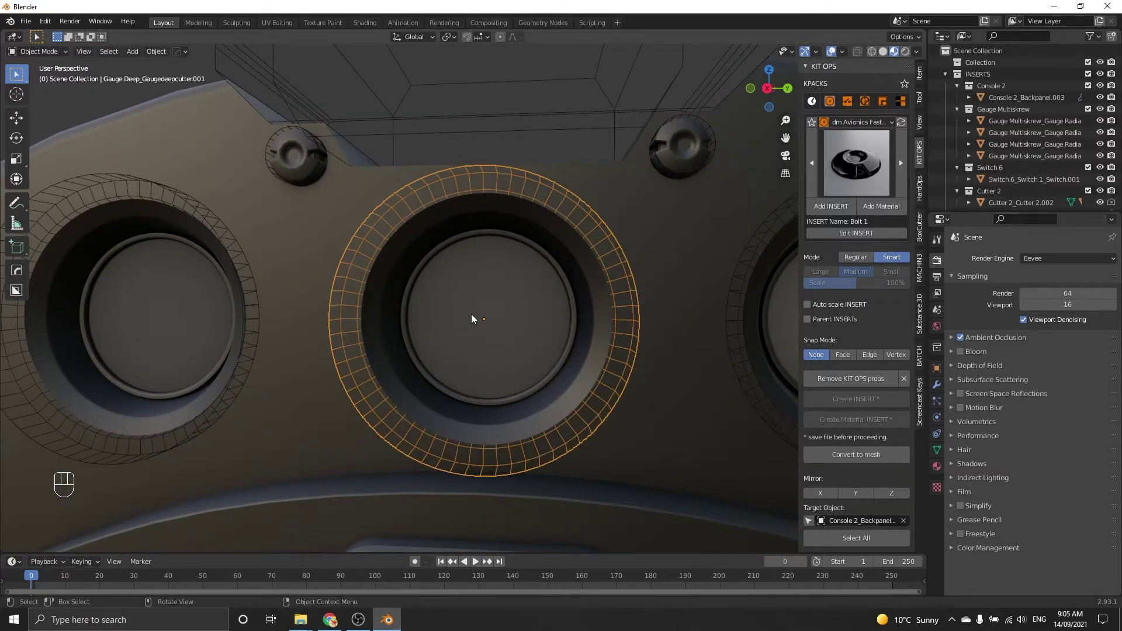
click(840, 456)
Step: Select the centre deep gauge's dial as target and choose the Decal Altitude insert from the dm Avionics Instruments KPACK
click(488, 290)
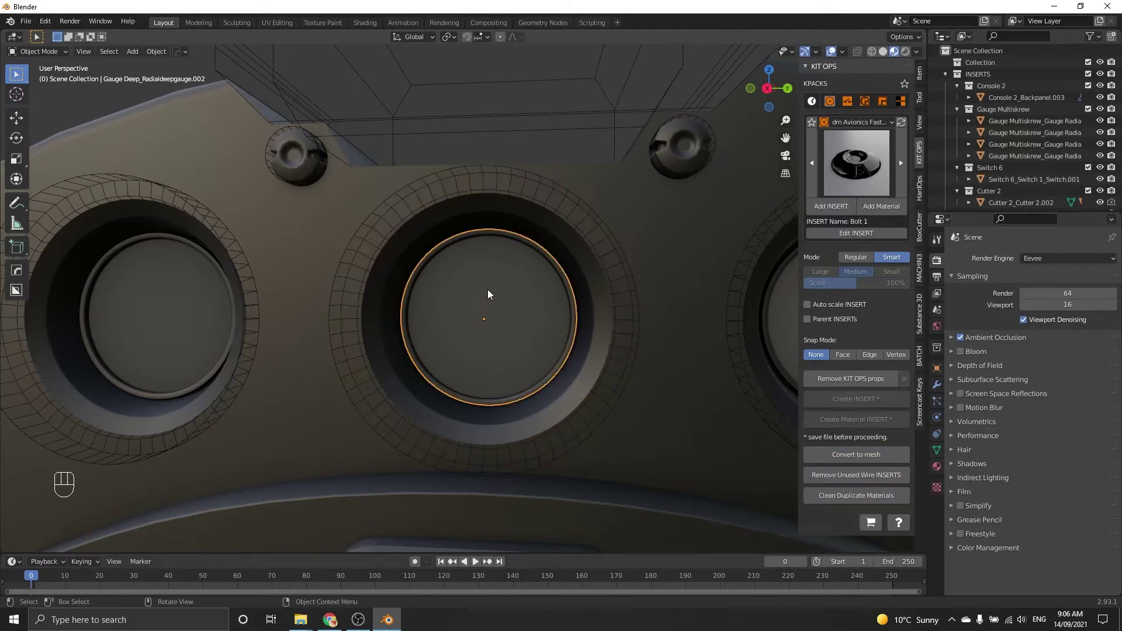
click(853, 121)
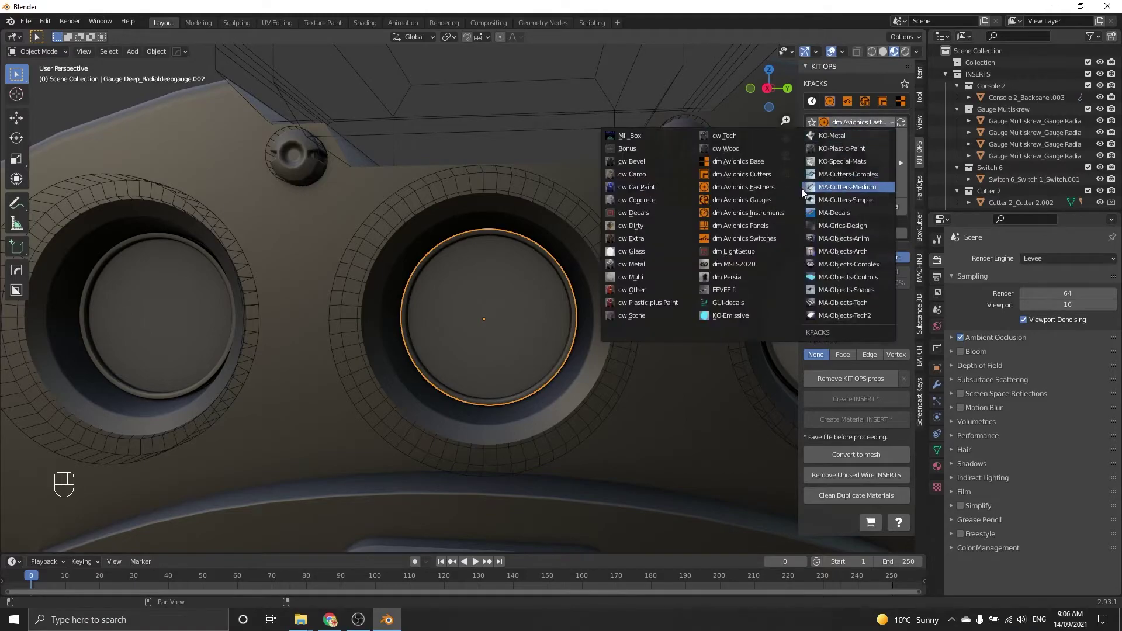
click(763, 215)
click(854, 166)
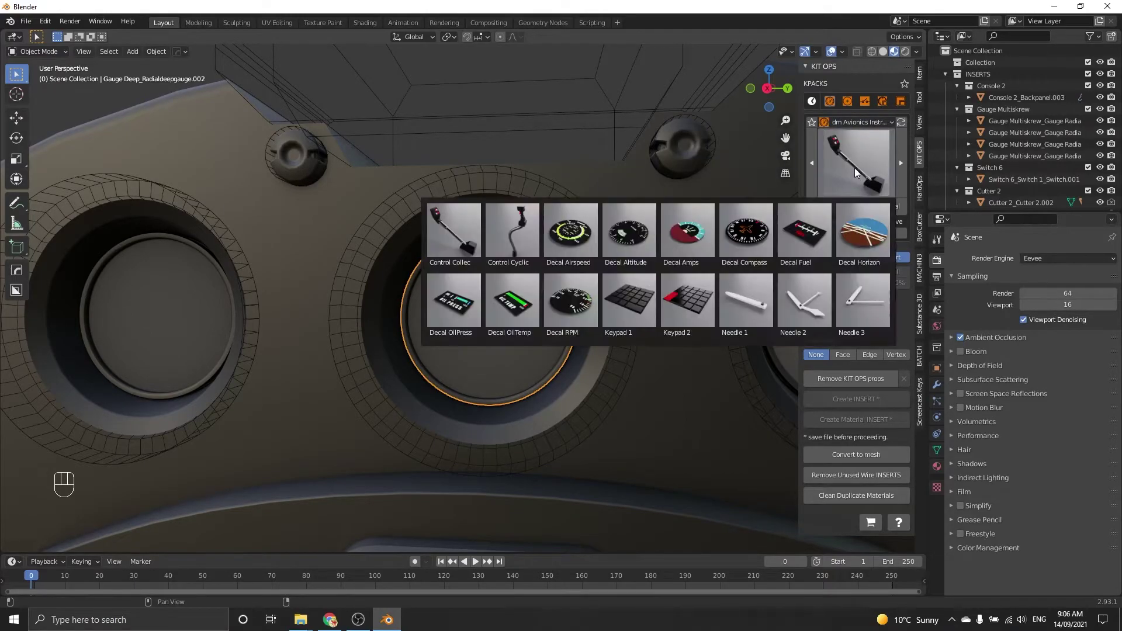
click(626, 236)
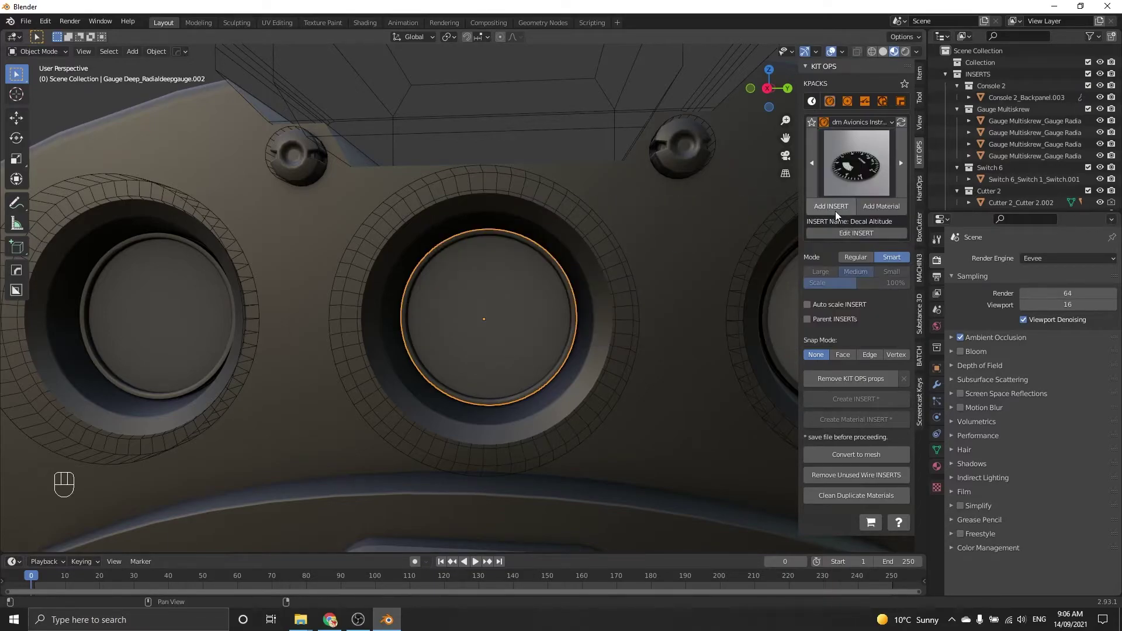
click(831, 207)
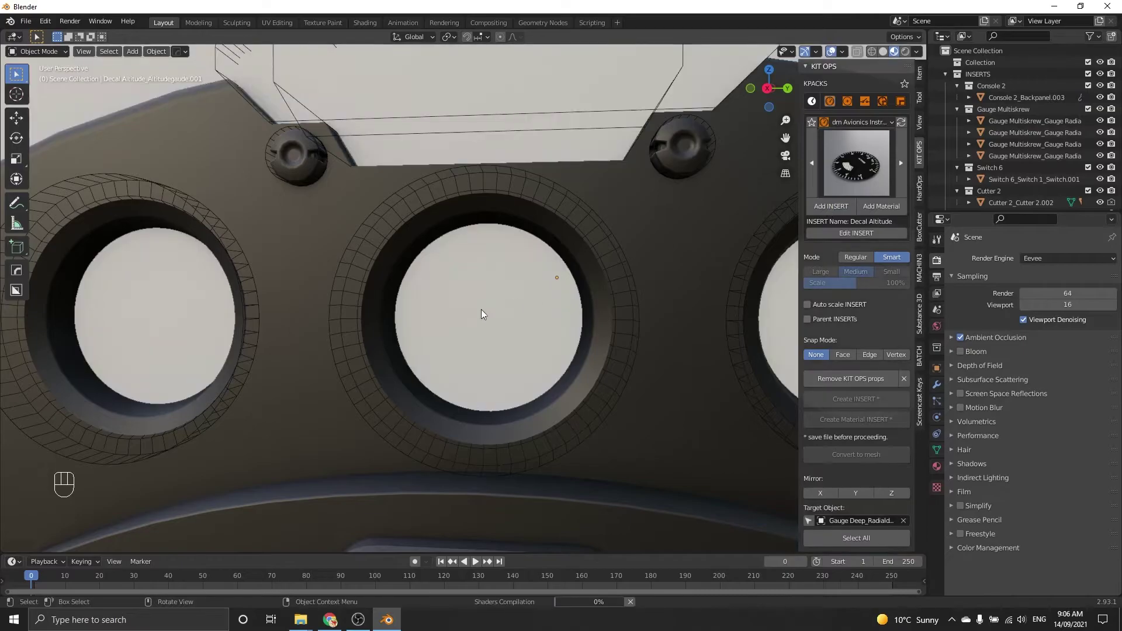
click(483, 315)
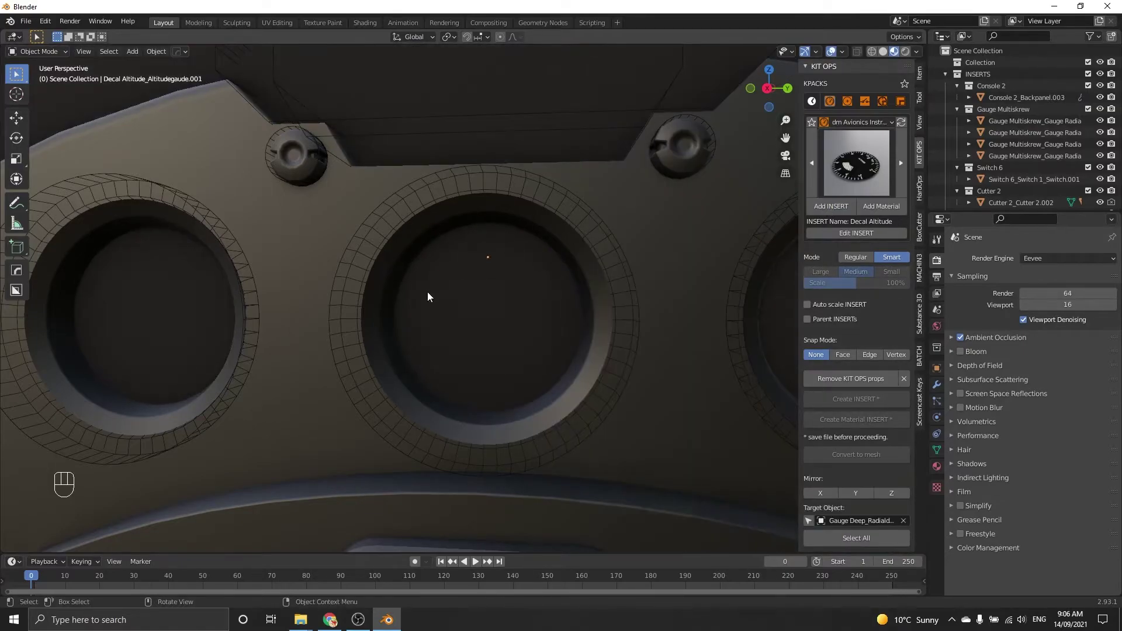
click(428, 298)
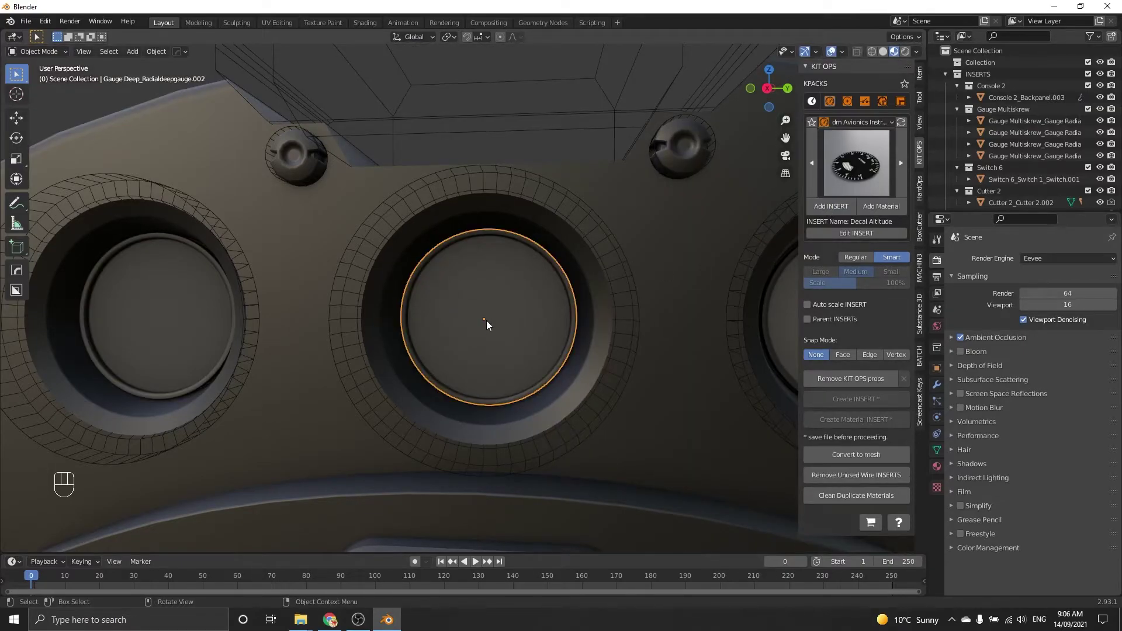
key(Tab)
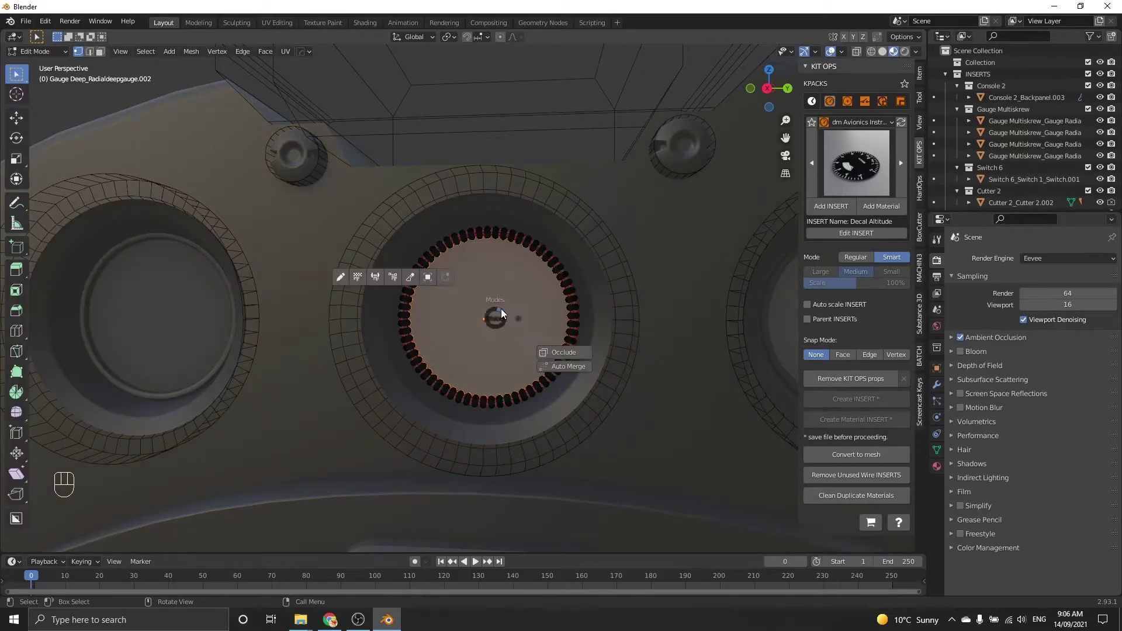
key(Tab)
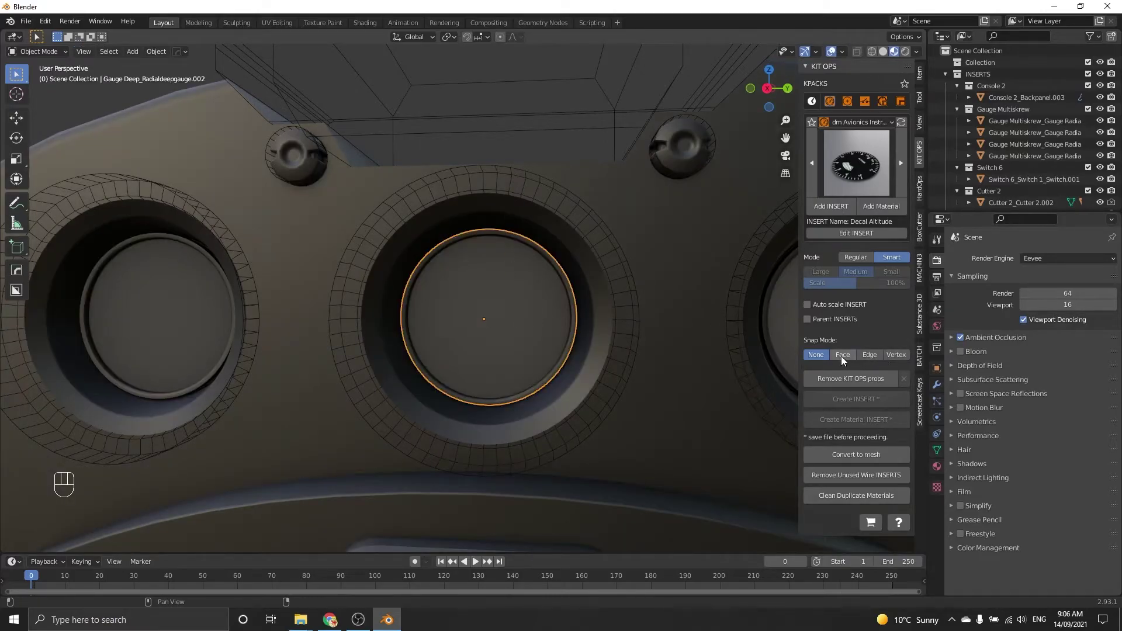
Step: Add the Decal Altitude insert to the centre deep gauge's dial with Face snapping, scaled to fit inside its rim
click(831, 206)
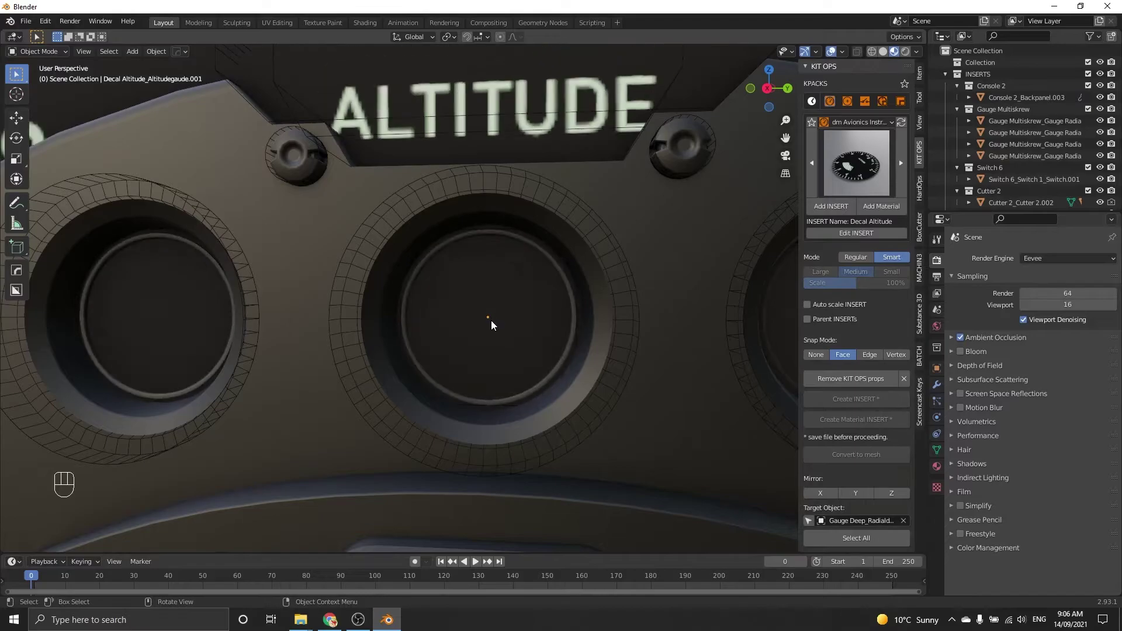
drag(488, 331, 491, 310)
mouse_move(491, 309)
middle_down()
mouse_move(428, 290)
mouse_move(482, 289)
middle_up()
scroll(482, 290, up, 2)
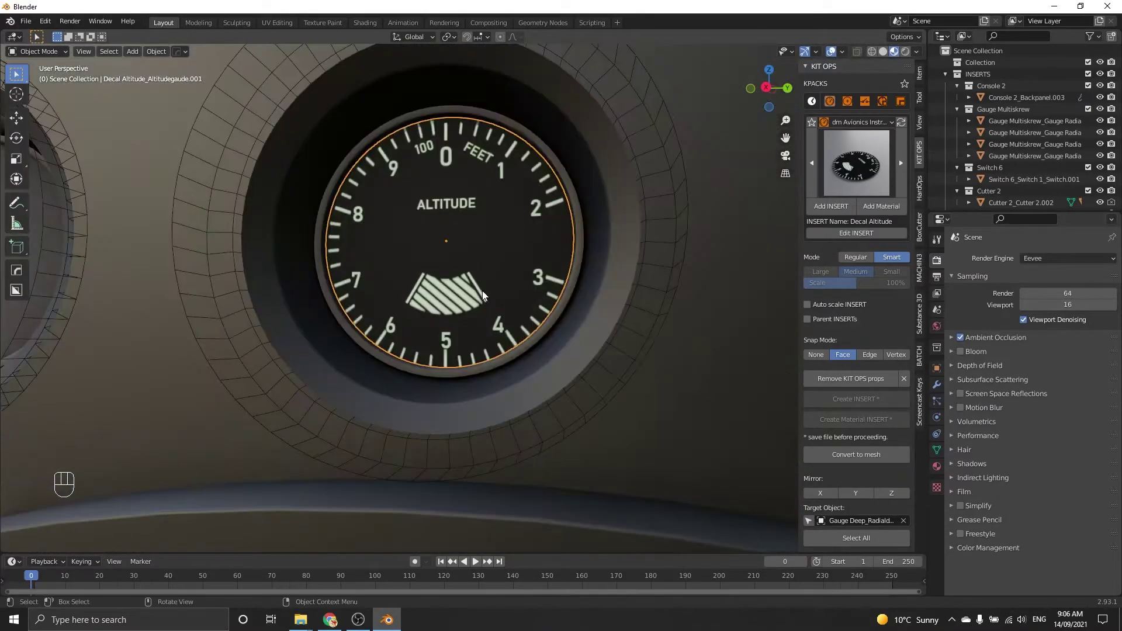
Step: Add the Needle 2 insert at the centre of the altitude dial, scaled down to fit within the numbers
click(833, 186)
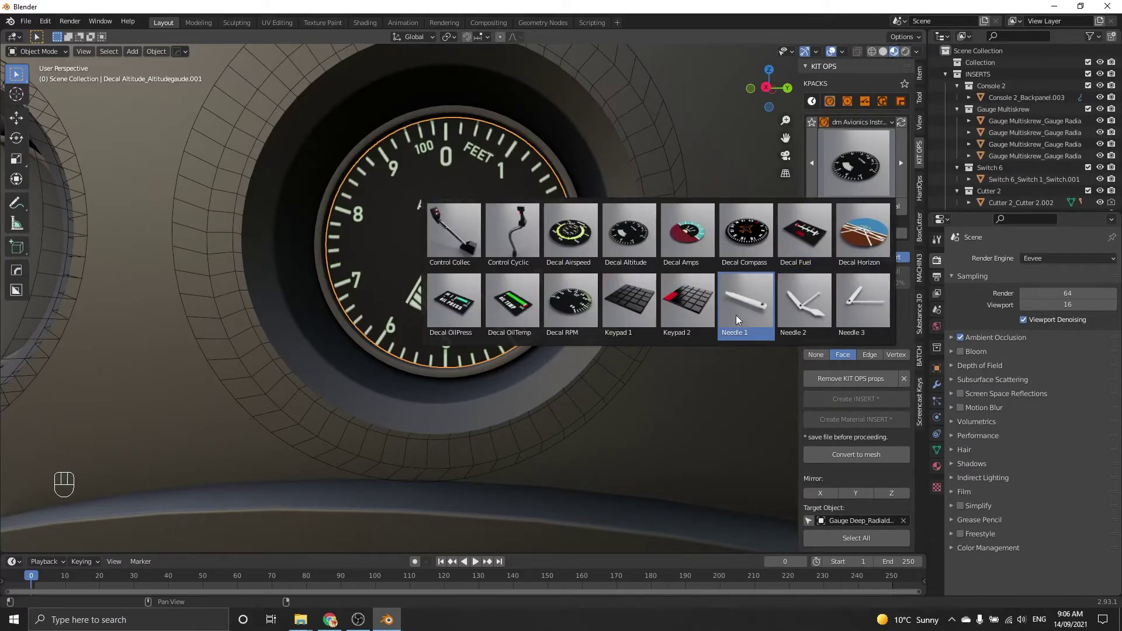
click(814, 307)
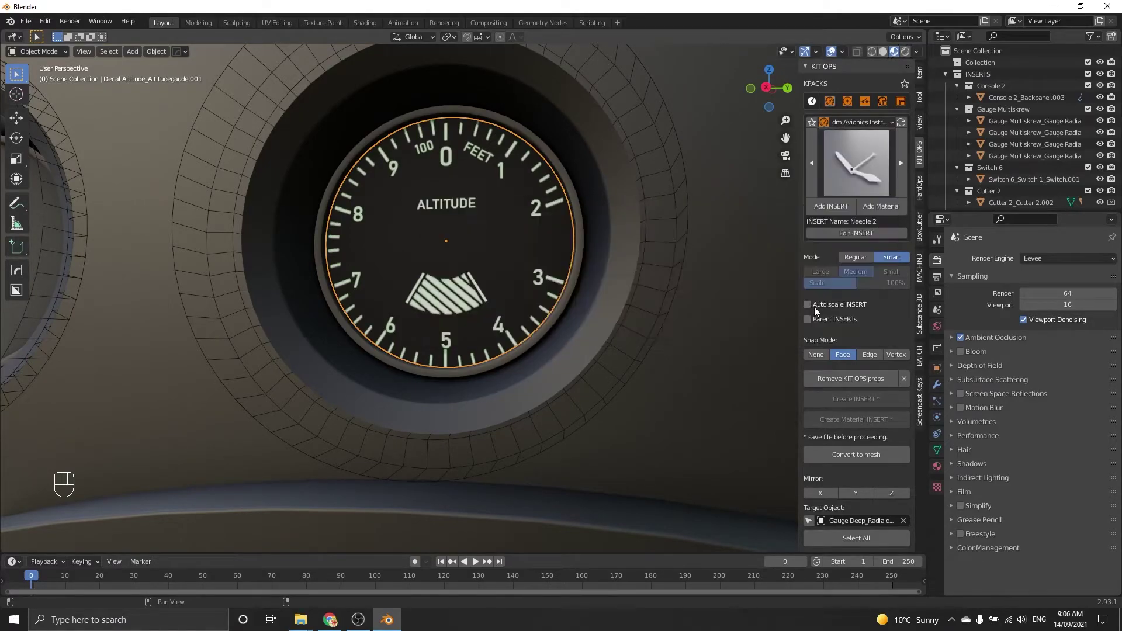
click(834, 208)
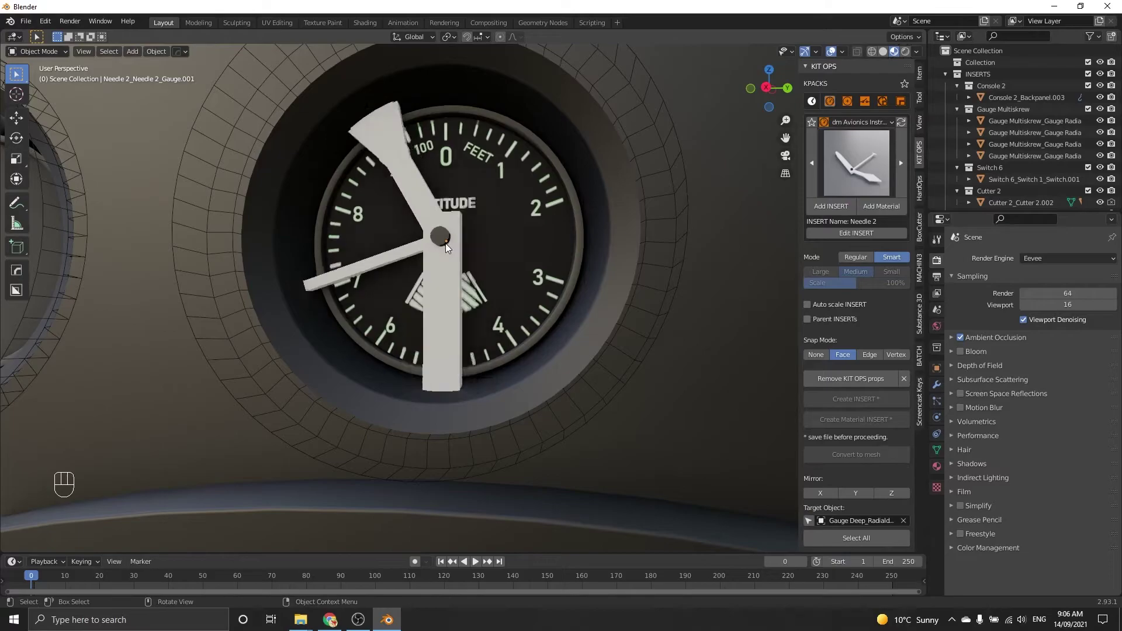
click(444, 244)
scroll(444, 244, down, 4)
alt+scroll(444, 244, down, 13)
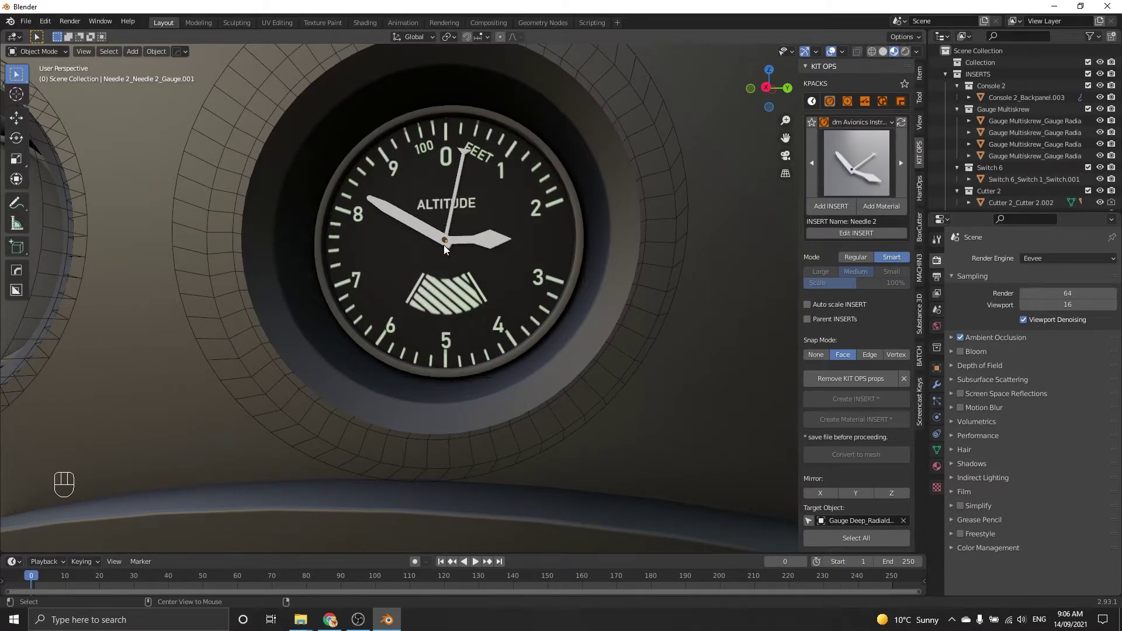
alt+scroll(444, 245, up, 3)
click(444, 244)
Step: Convert the deep gauge insert left of the altitude gauge to a mesh
scroll(444, 244, down, 7)
shift+middle_drag(444, 244, 584, 255)
scroll(464, 267, up, 2)
click(430, 291)
scroll(430, 291, up, 4)
scroll(430, 292, up, 2)
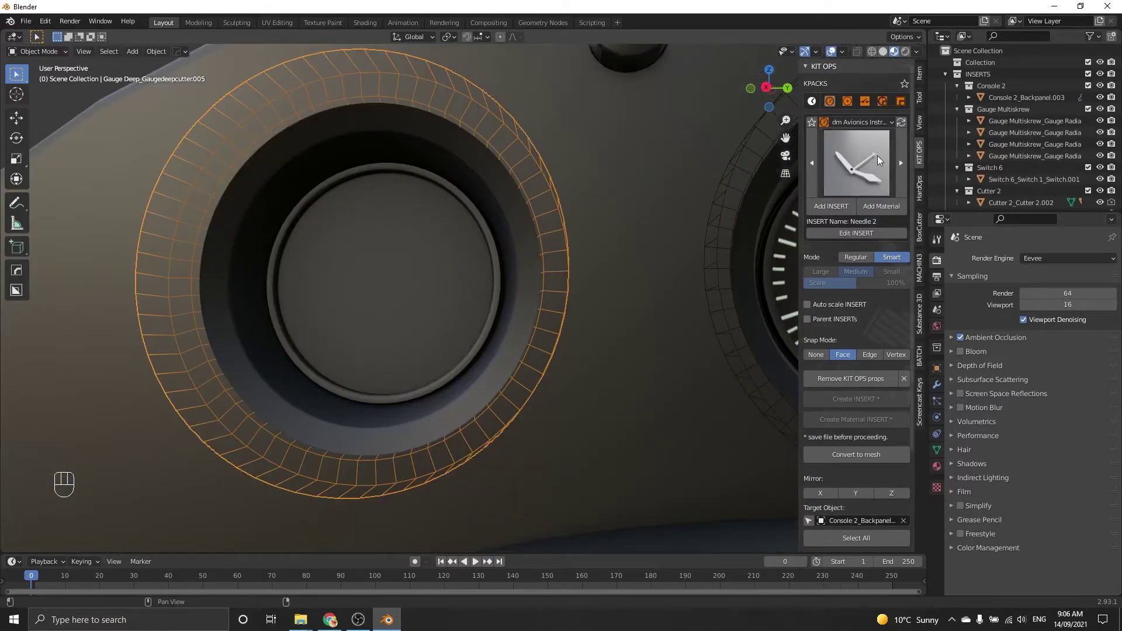
click(849, 454)
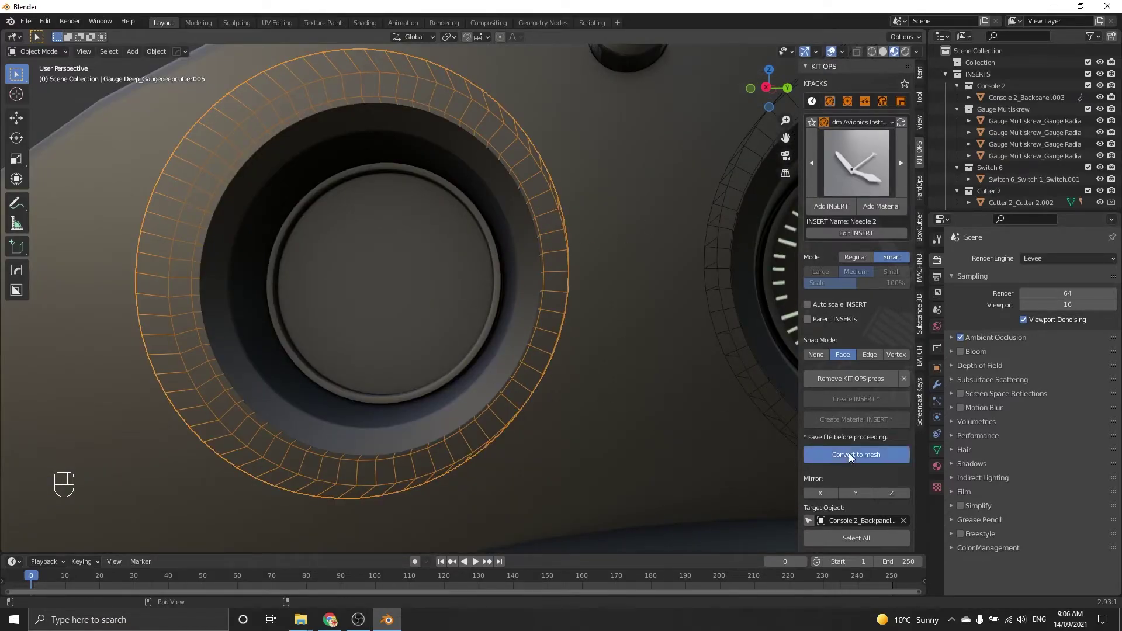
Step: Add the Decal Compass insert to the left deep gauge's dial, rotated and scaled to fit inside its rim
click(381, 286)
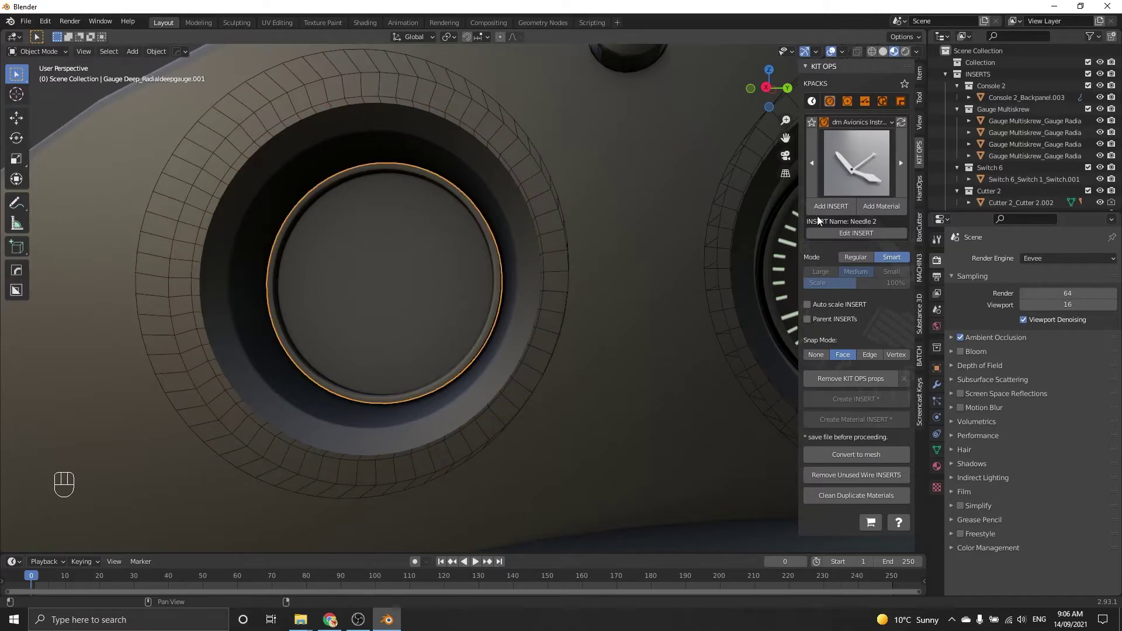
click(856, 158)
click(855, 167)
click(796, 241)
click(831, 206)
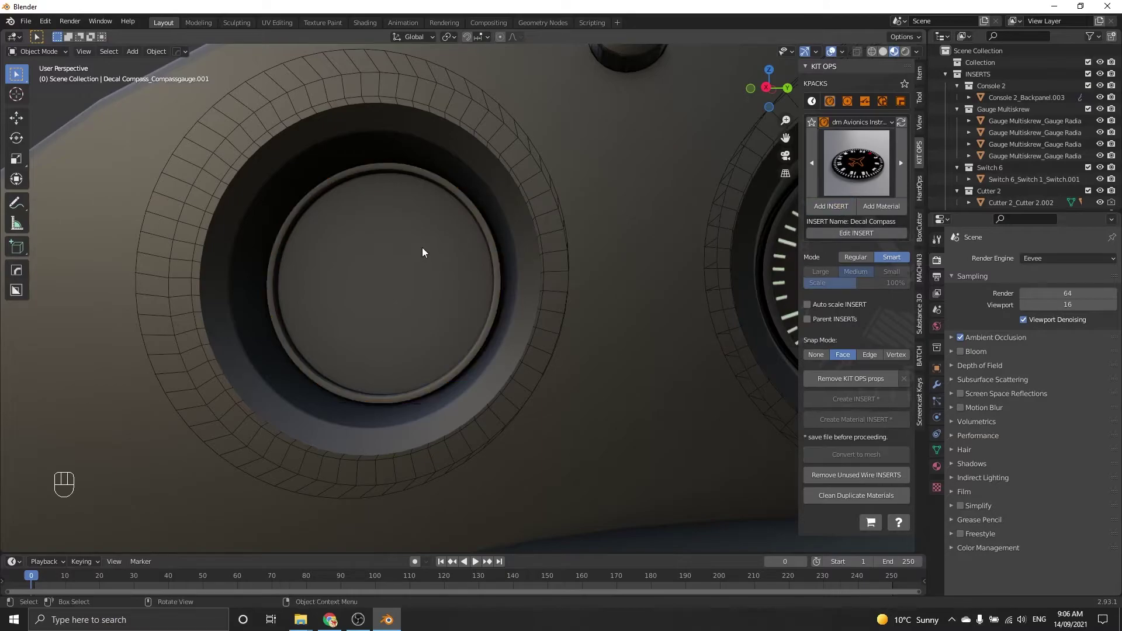
click(380, 283)
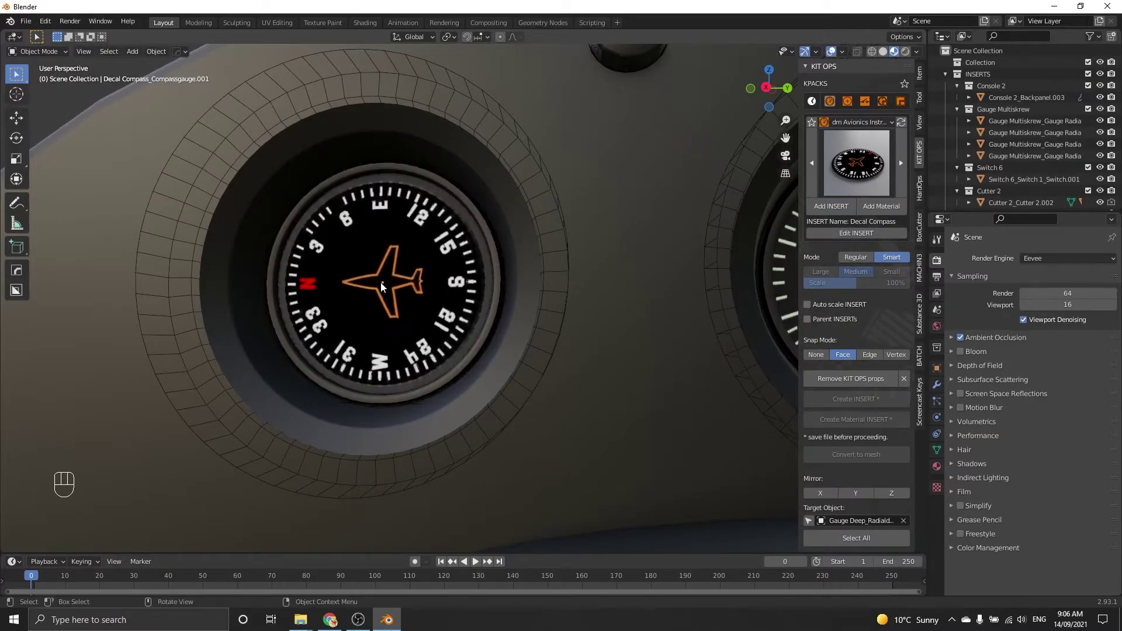
alt+scroll(381, 282, down, 2)
alt+scroll(380, 282, up, 5)
alt+scroll(381, 282, down, 2)
click(380, 282)
scroll(524, 275, down, 8)
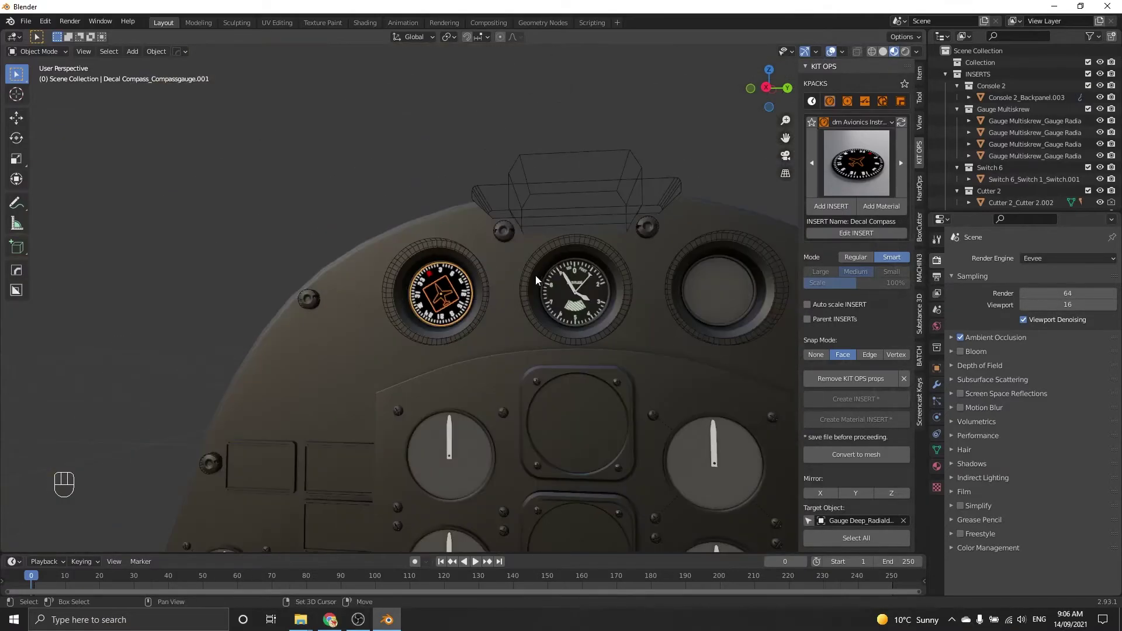
scroll(478, 290, up, 8)
click(491, 295)
scroll(491, 291, up, 3)
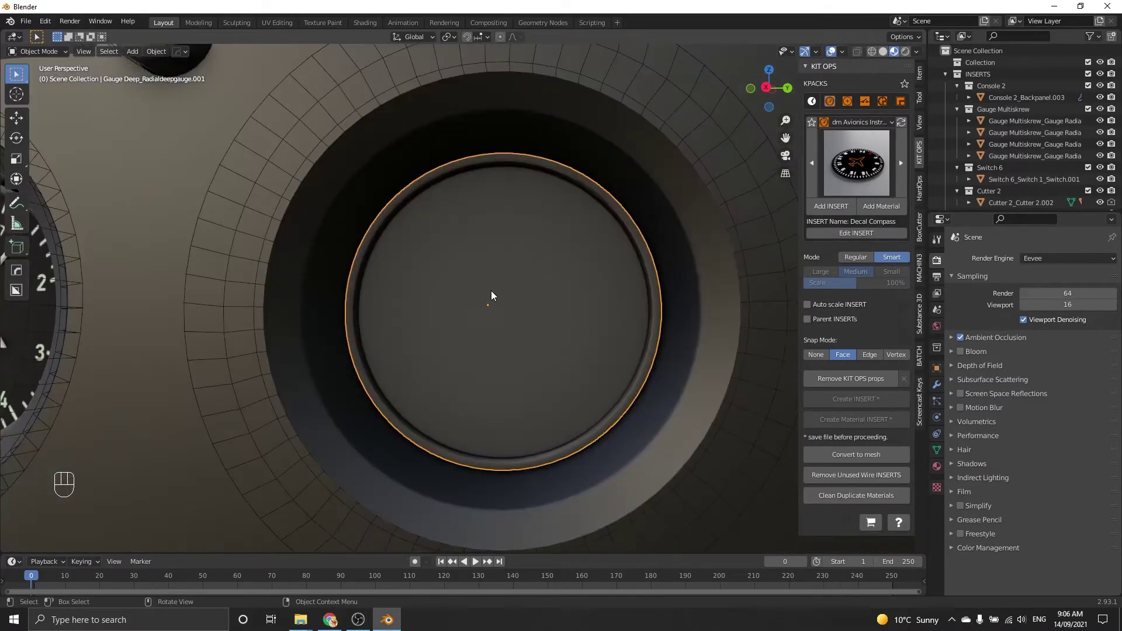
click(858, 155)
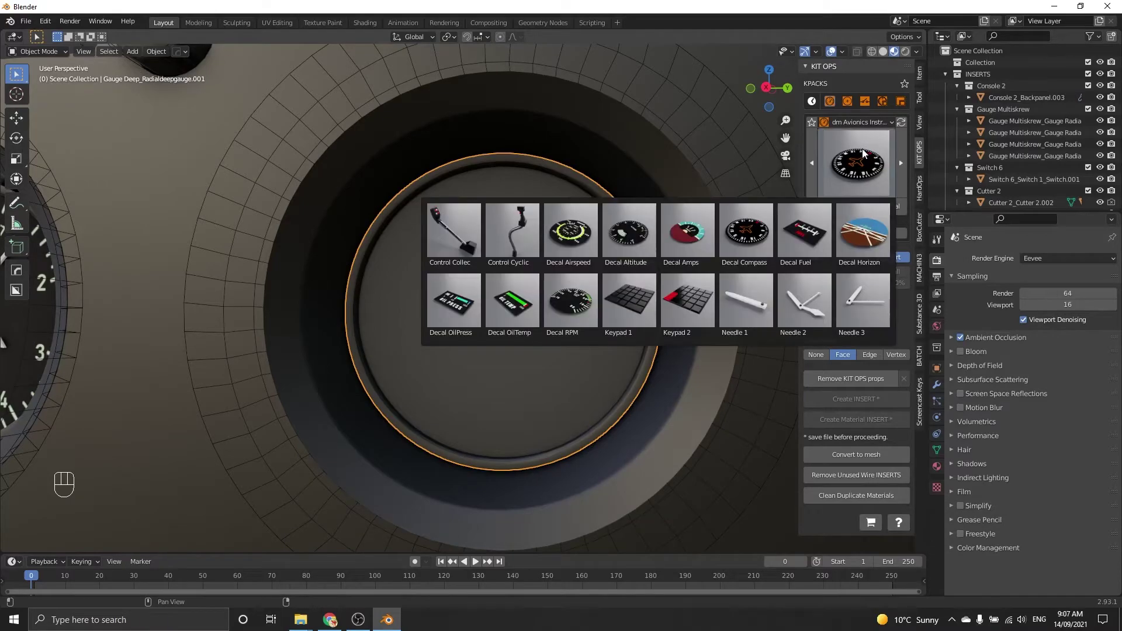
click(751, 231)
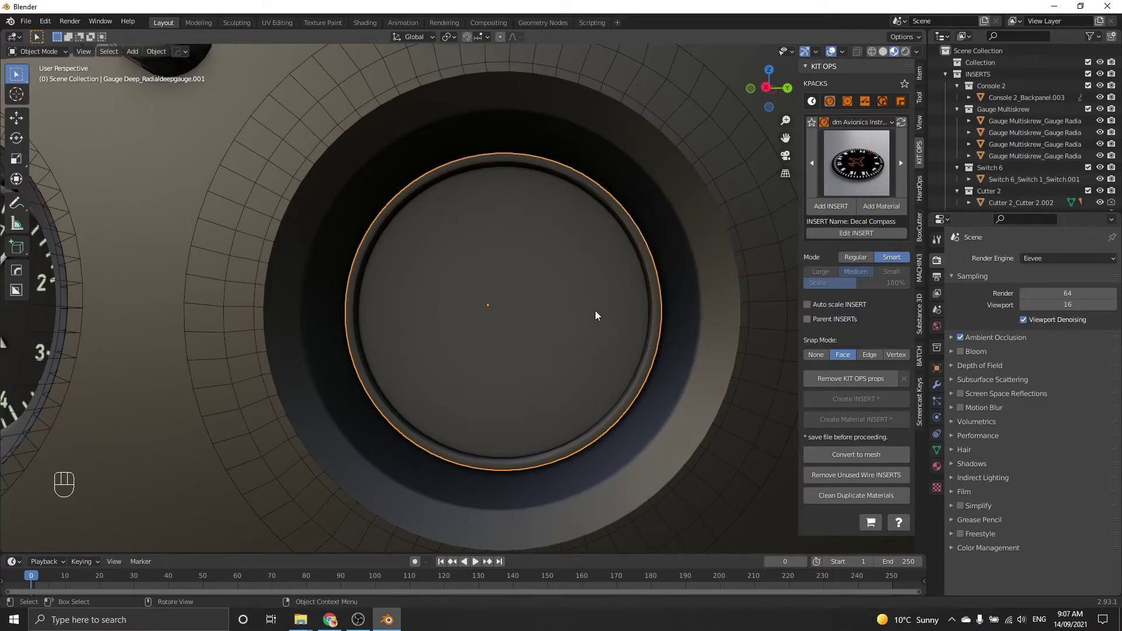
scroll(573, 289, down, 3)
scroll(552, 270, up, 3)
click(612, 120)
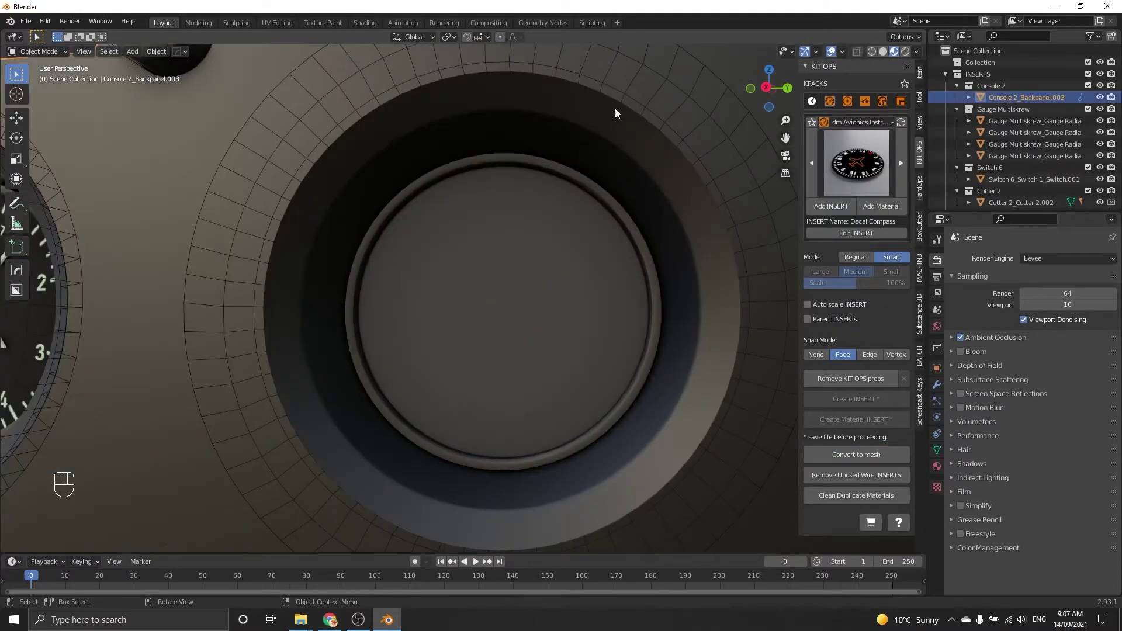
scroll(661, 143, down, 5)
scroll(520, 266, down, 2)
click(528, 251)
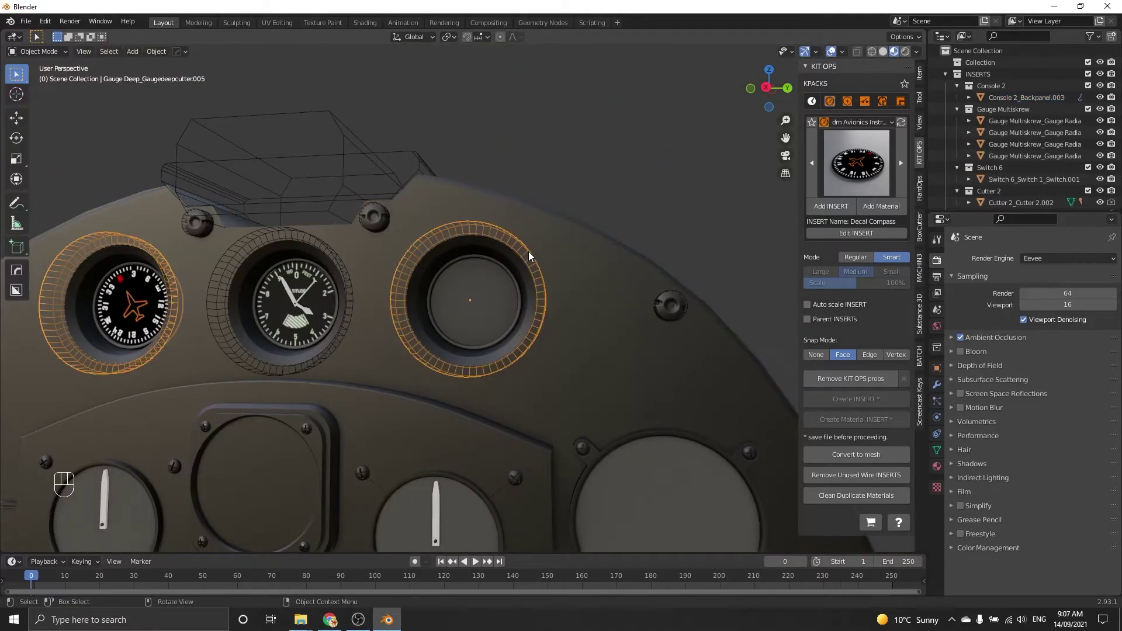
scroll(468, 295, up, 5)
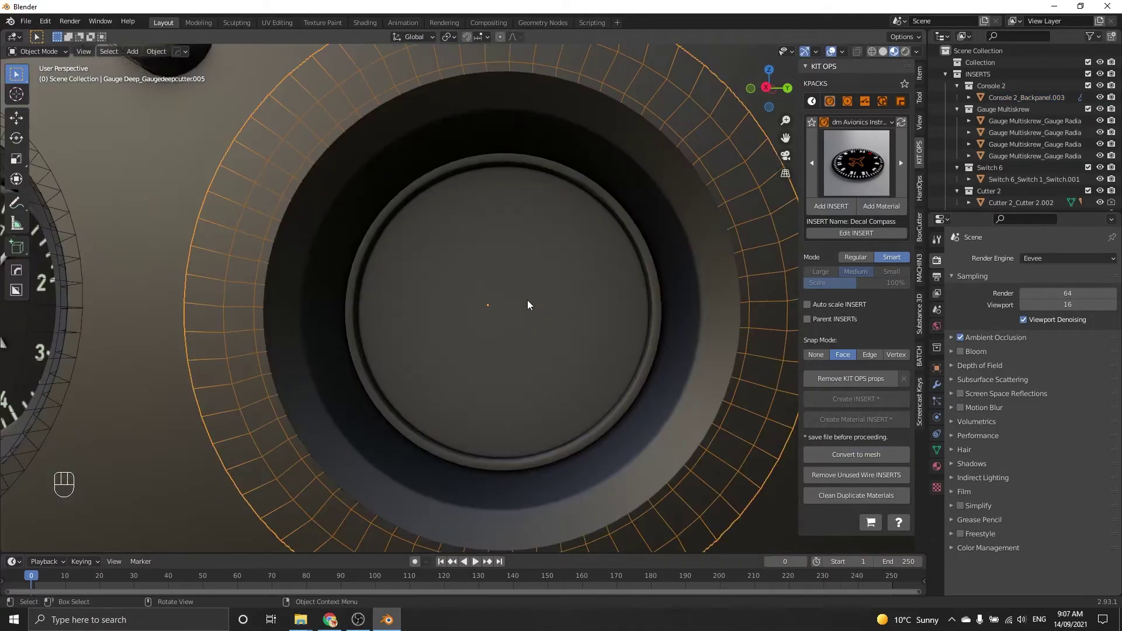
Step: Add the Decal Horizon insert to the right deep gauge's dial, fitted inside its rim
click(524, 279)
click(856, 170)
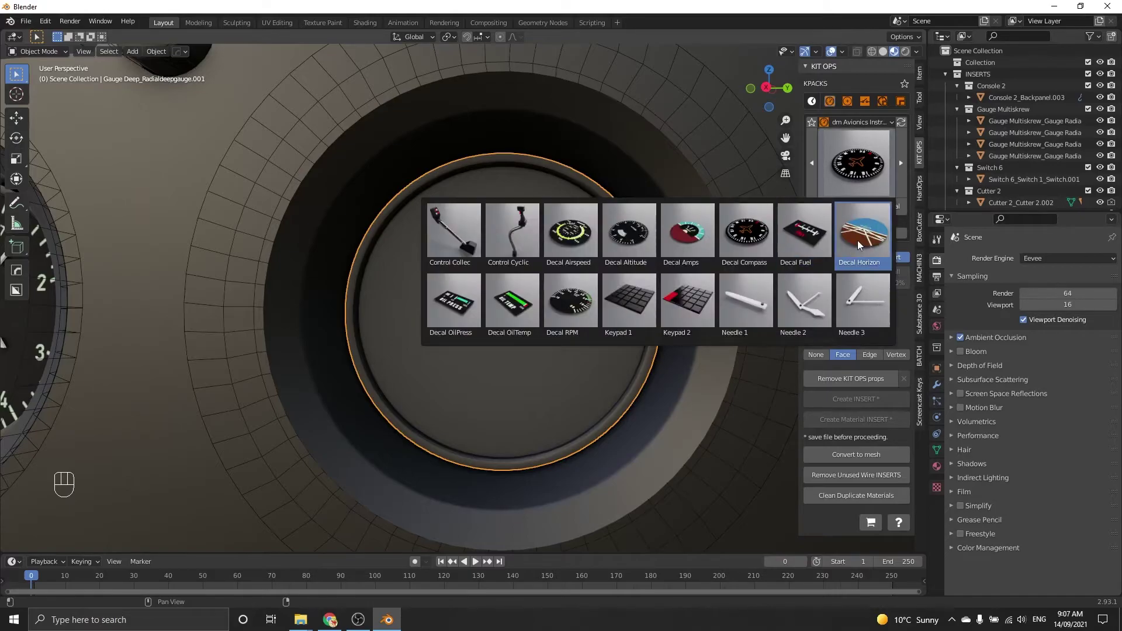
click(857, 240)
click(831, 206)
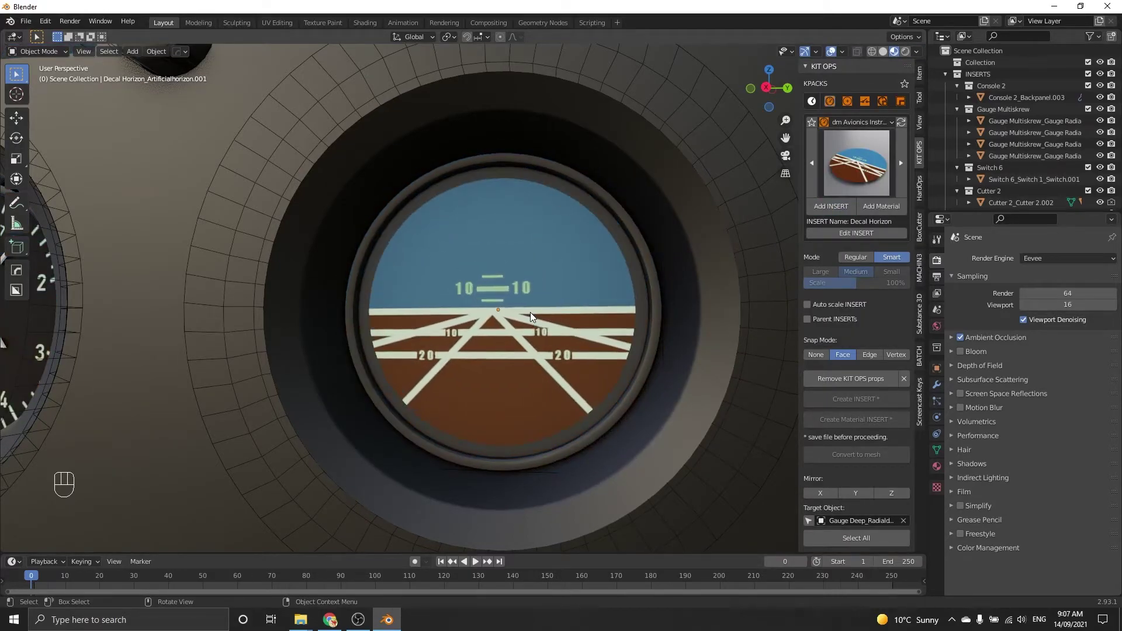
scroll(529, 312, down, 1)
click(530, 312)
Step: Convert the upper raised square gauge insert below the altitude gauge to a mesh
scroll(529, 312, down, 6)
middle_drag(521, 311, 584, 258)
scroll(572, 261, up, 3)
shift+middle_drag(555, 324, 549, 202)
middle_drag(548, 202, 540, 233)
scroll(540, 232, down, 5)
middle_drag(523, 275, 466, 205)
scroll(487, 208, up, 2)
click(491, 187)
scroll(492, 183, up, 4)
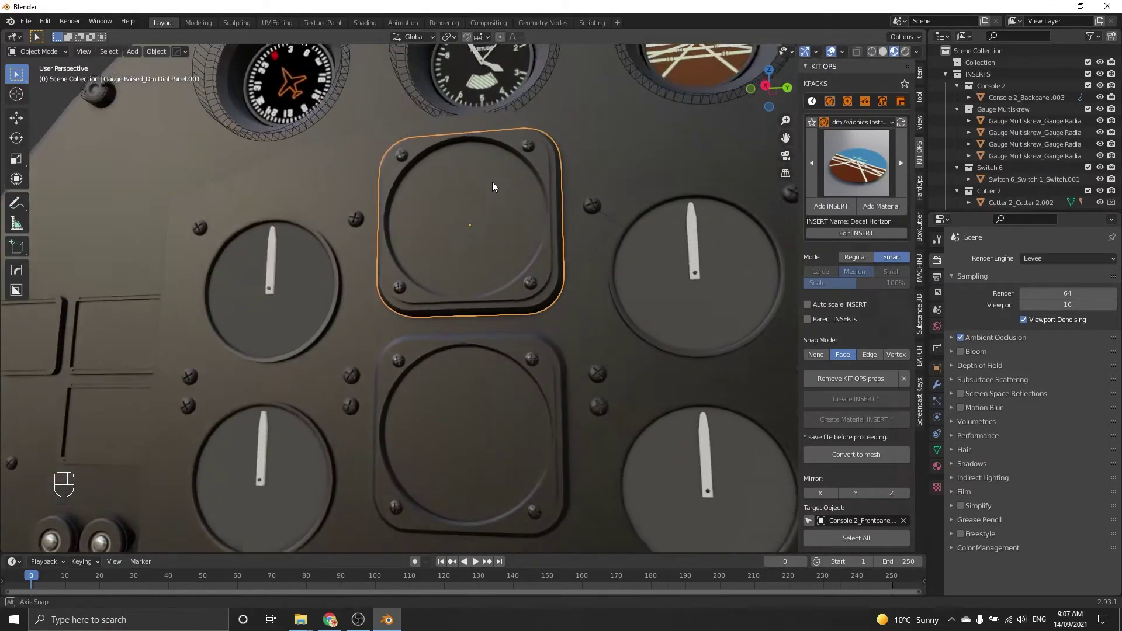
click(837, 456)
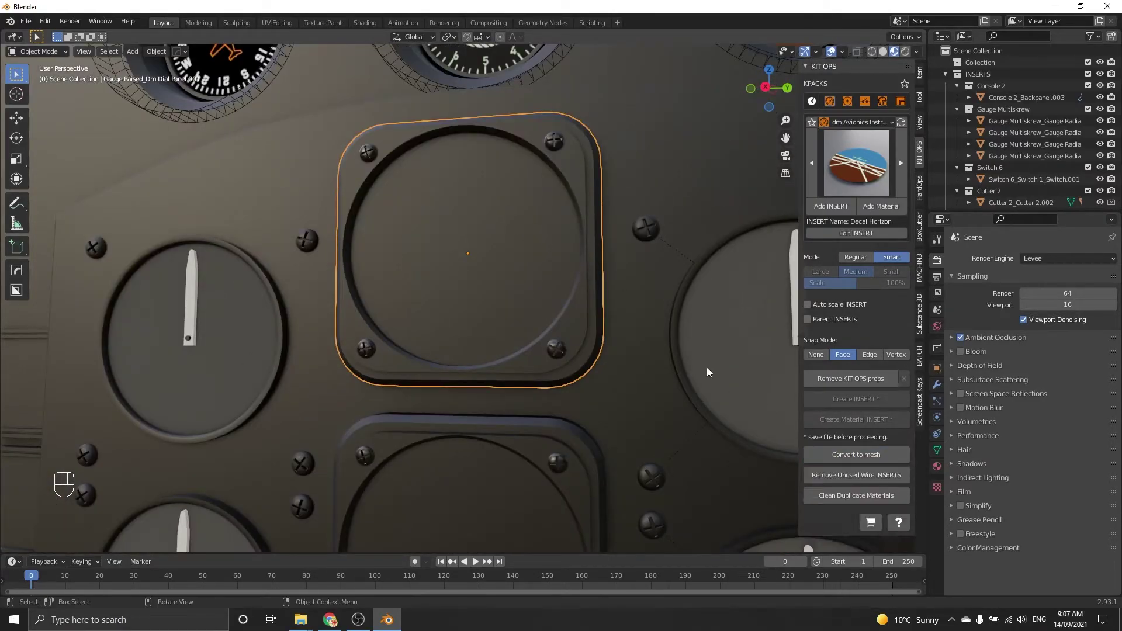
Step: Add the Decal Airspeed insert to the upper raised gauge, scaled down to fit inside its circular recess
click(859, 172)
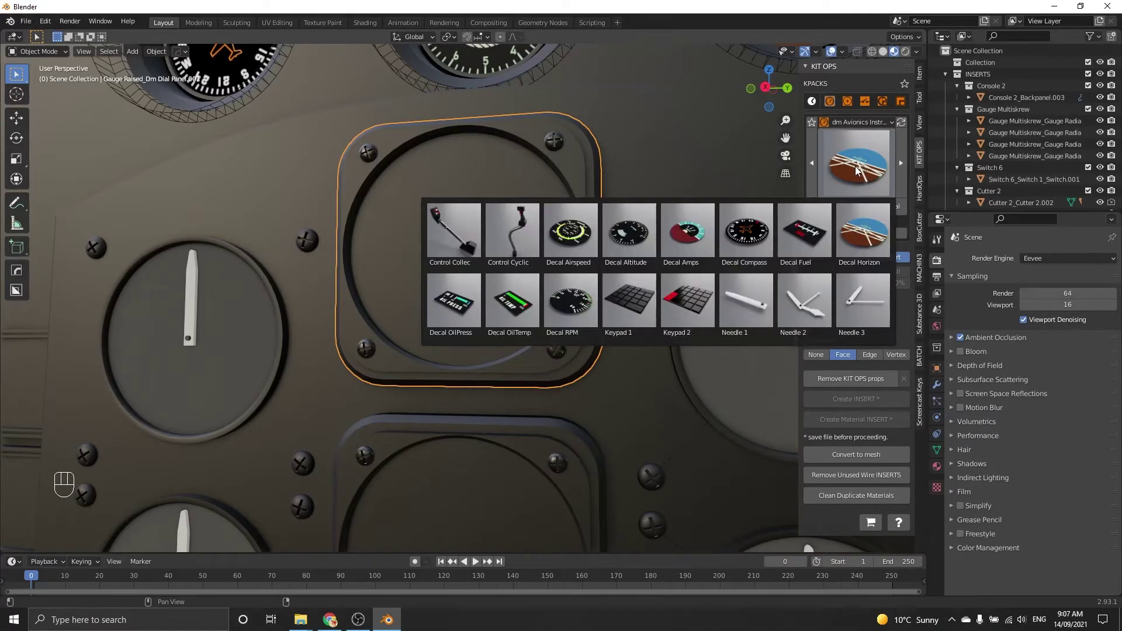
click(586, 236)
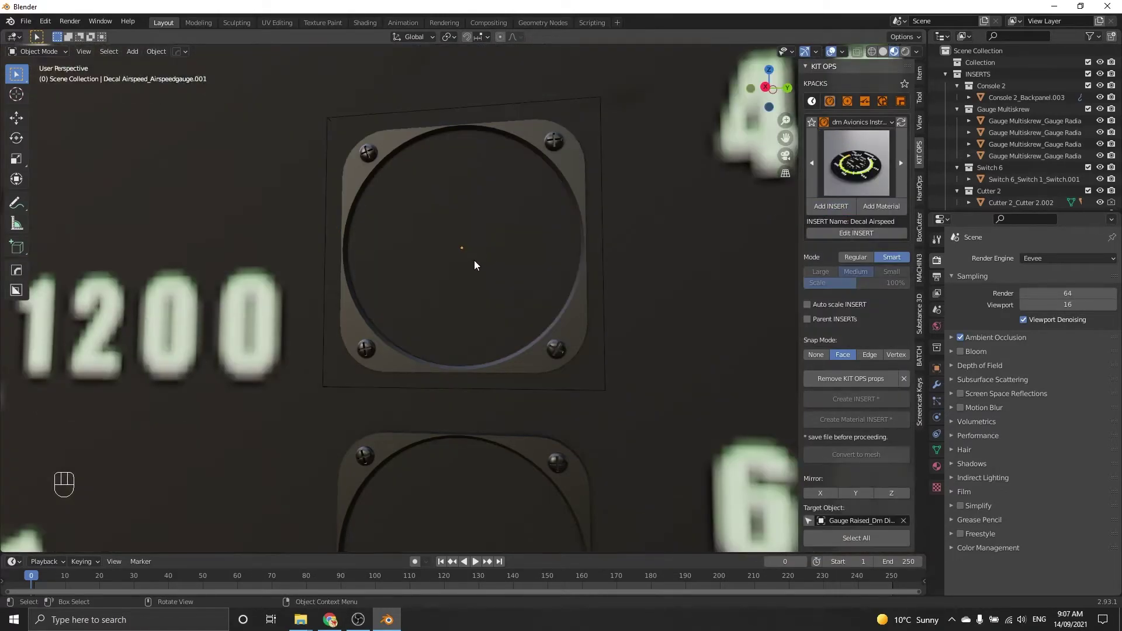
scroll(471, 260, down, 5)
click(468, 260)
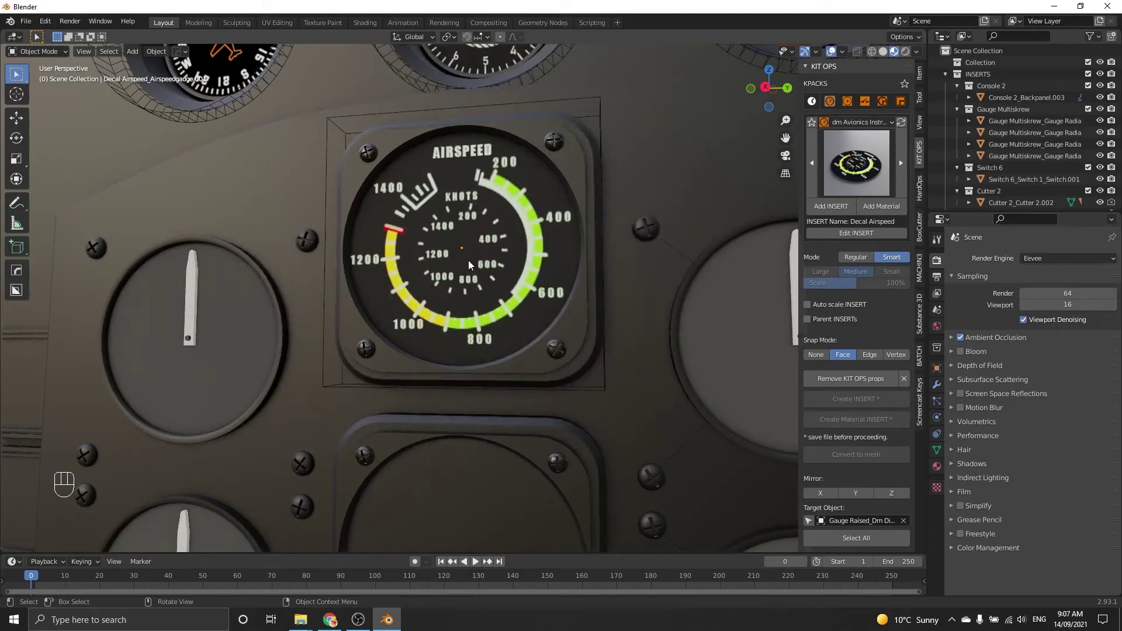
Step: Add the Needle 1 insert at the centre of the airspeed dial, rotated towards 1200 and scaled down to fit within the scale
middle_drag(493, 247, 525, 250)
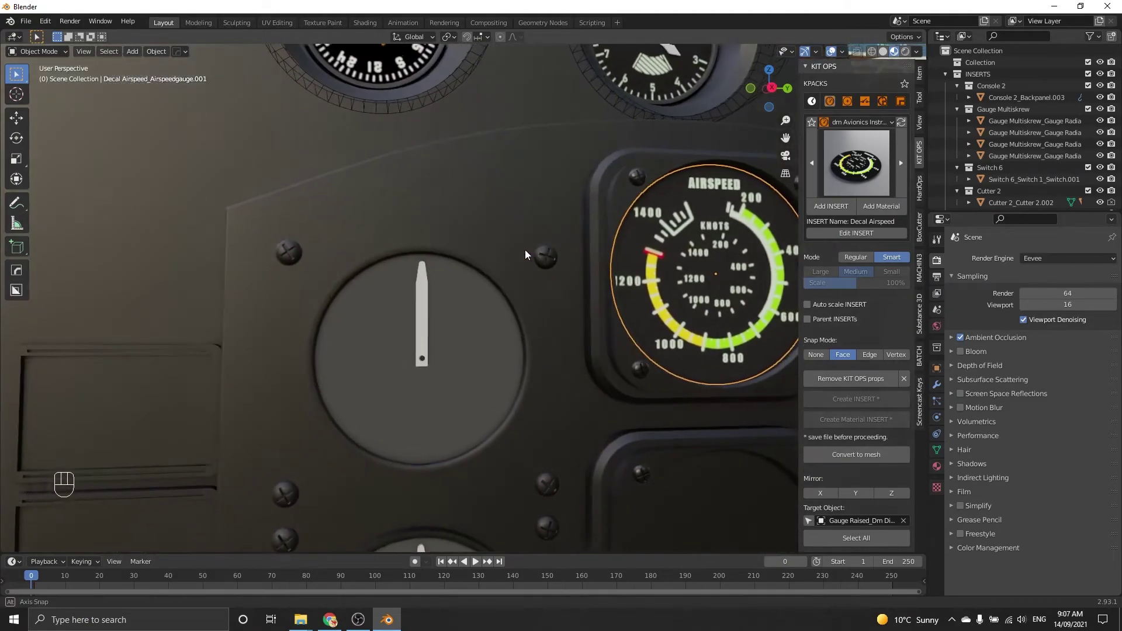
key(KP_Decimal)
click(850, 182)
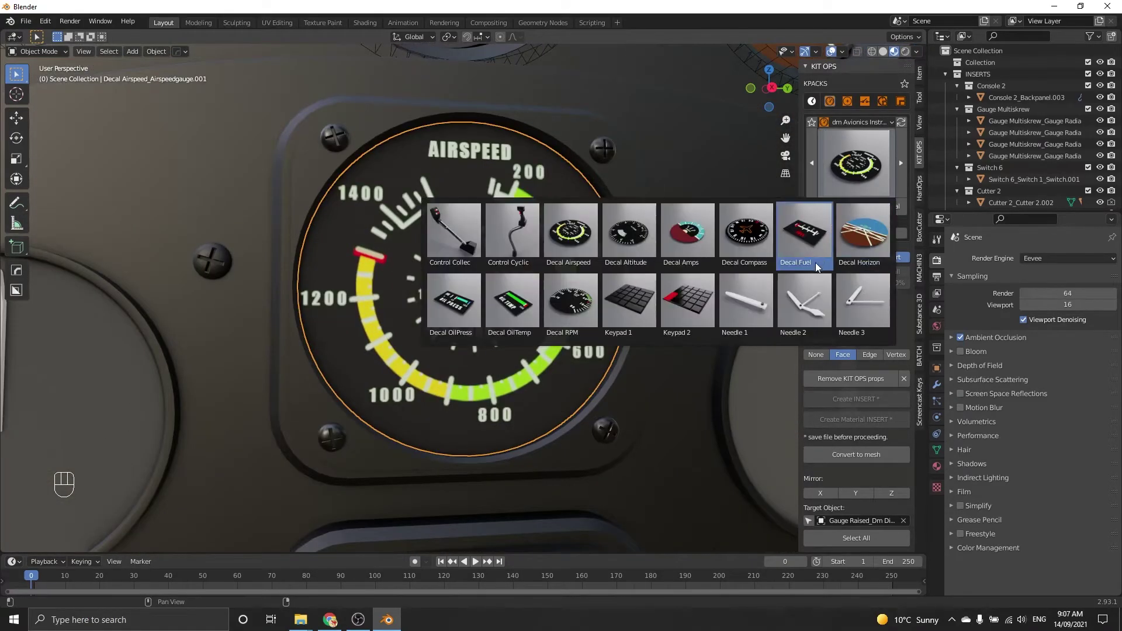
click(755, 297)
click(831, 207)
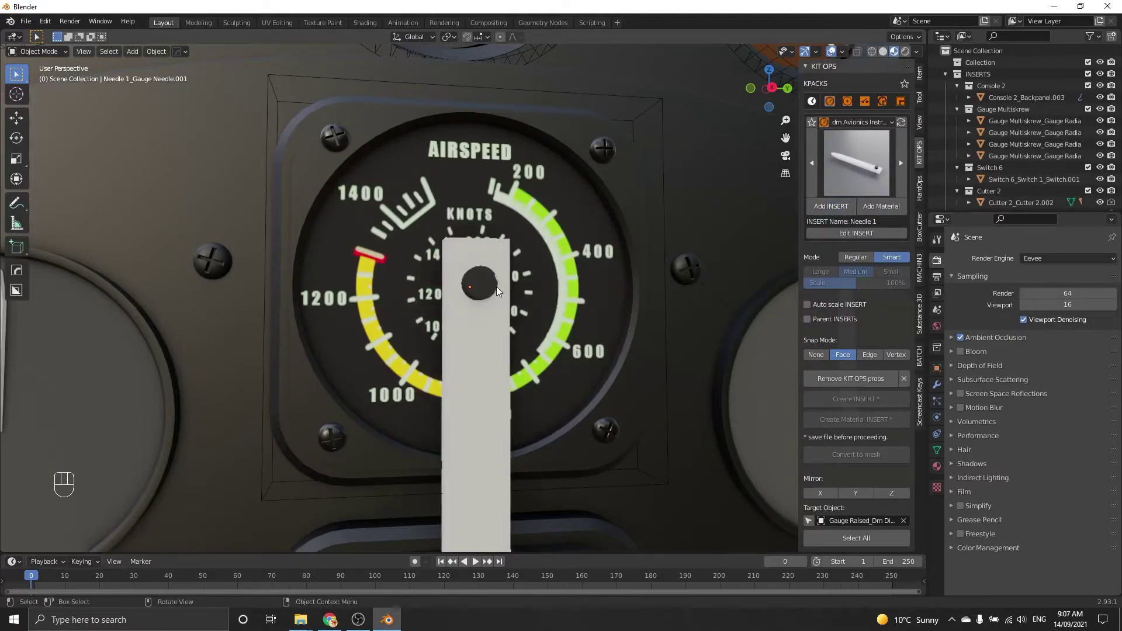
ctrl+scroll(489, 290, down, 12)
alt+scroll(485, 292, down, 8)
alt+scroll(485, 292, up, 2)
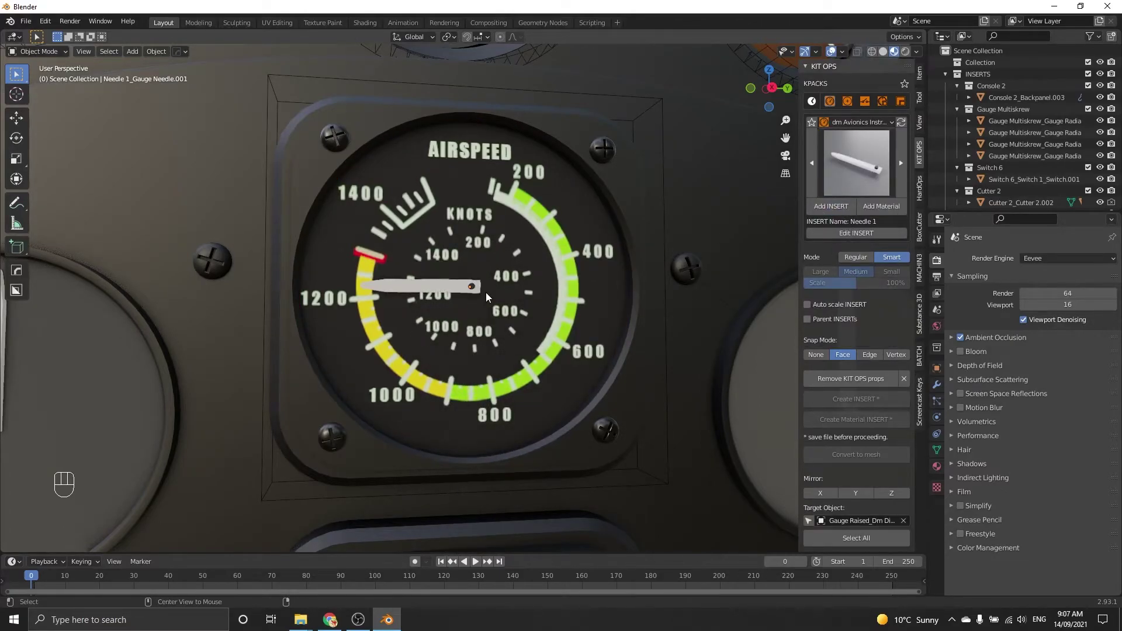
click(485, 292)
Step: Convert the lower raised square gauge insert below the airspeed gauge to a mesh
shift+middle_drag(486, 292, 475, 150)
click(415, 279)
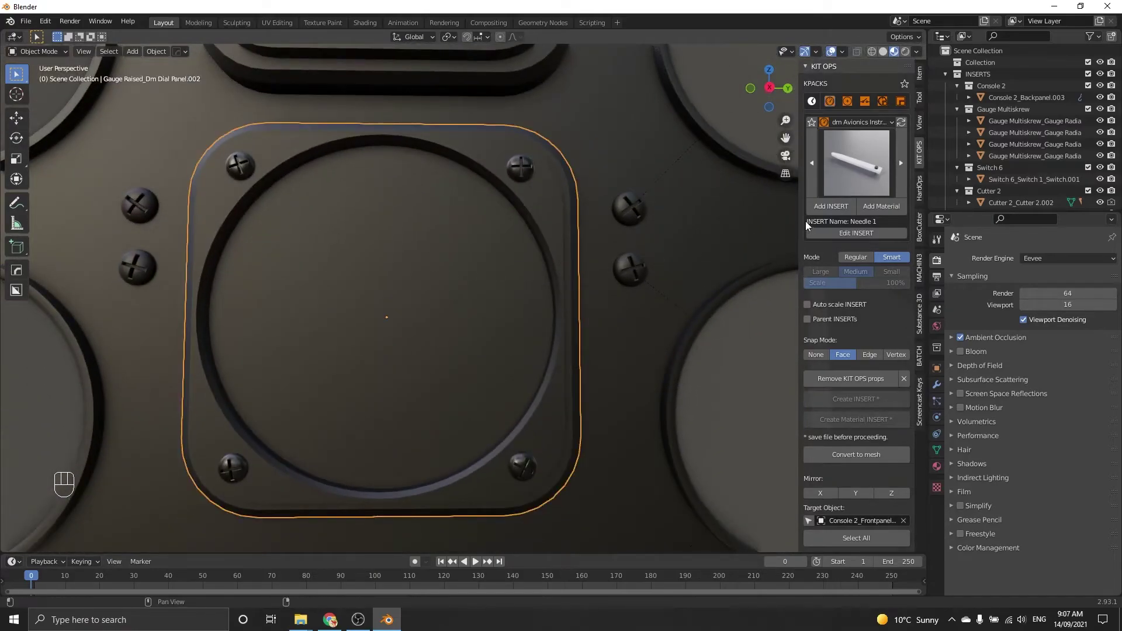
click(847, 454)
Step: Add the Decal RPM insert to the centre of the lower raised gauge's recess
click(865, 178)
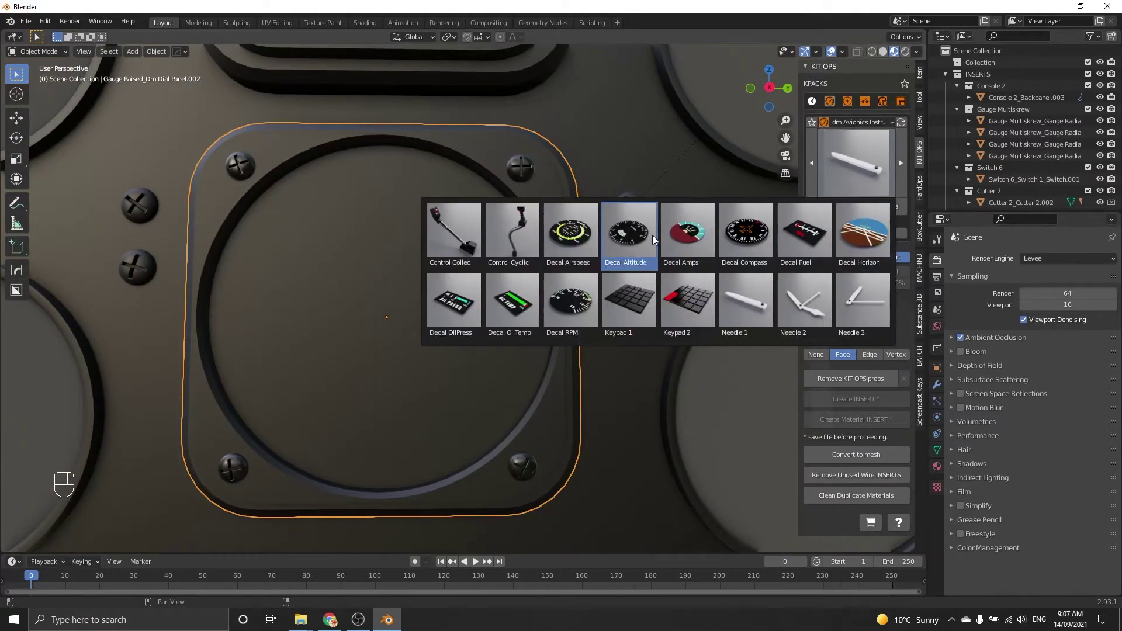
click(573, 310)
click(821, 208)
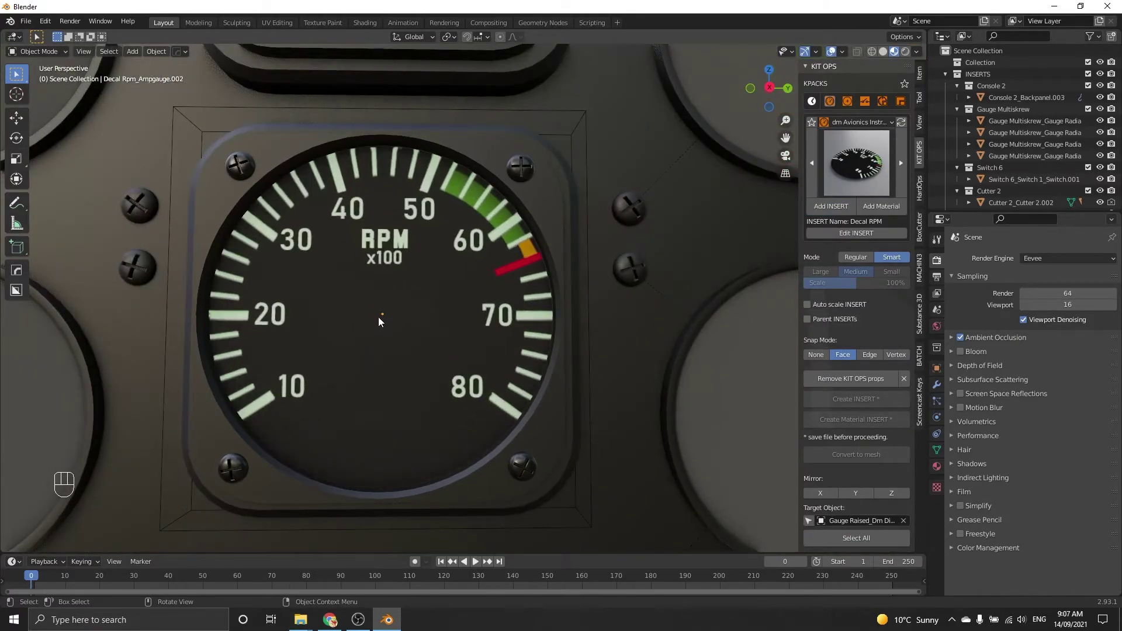
click(378, 320)
Step: Add the Needle 1 insert at the centre of the RPM dial, pointing between 40 and 50 and scaled down
click(833, 188)
click(745, 305)
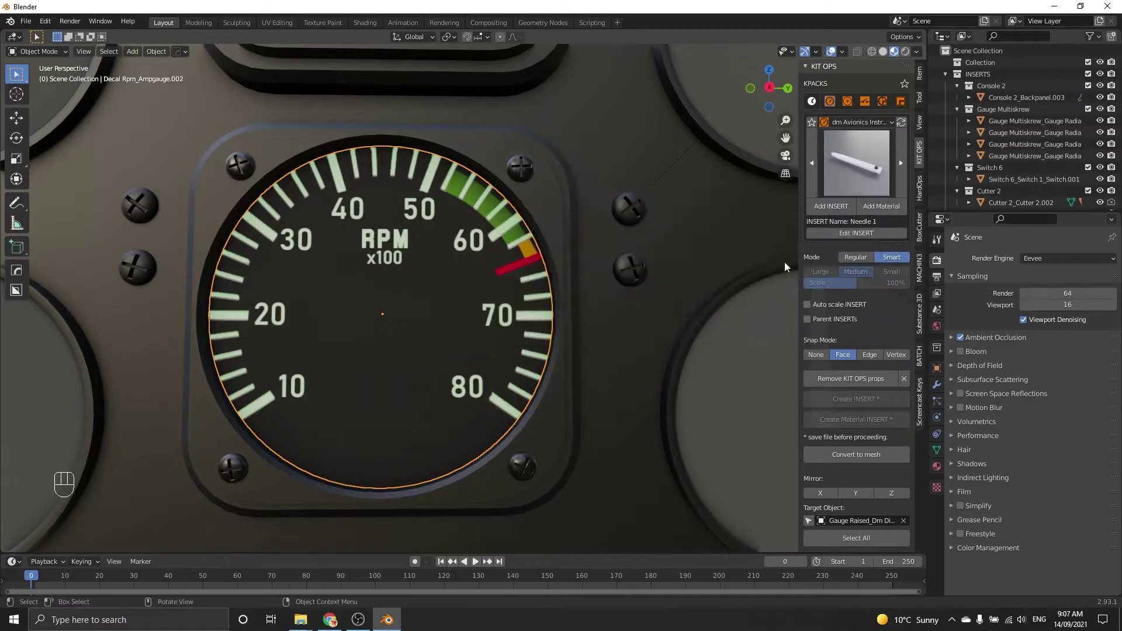
click(830, 206)
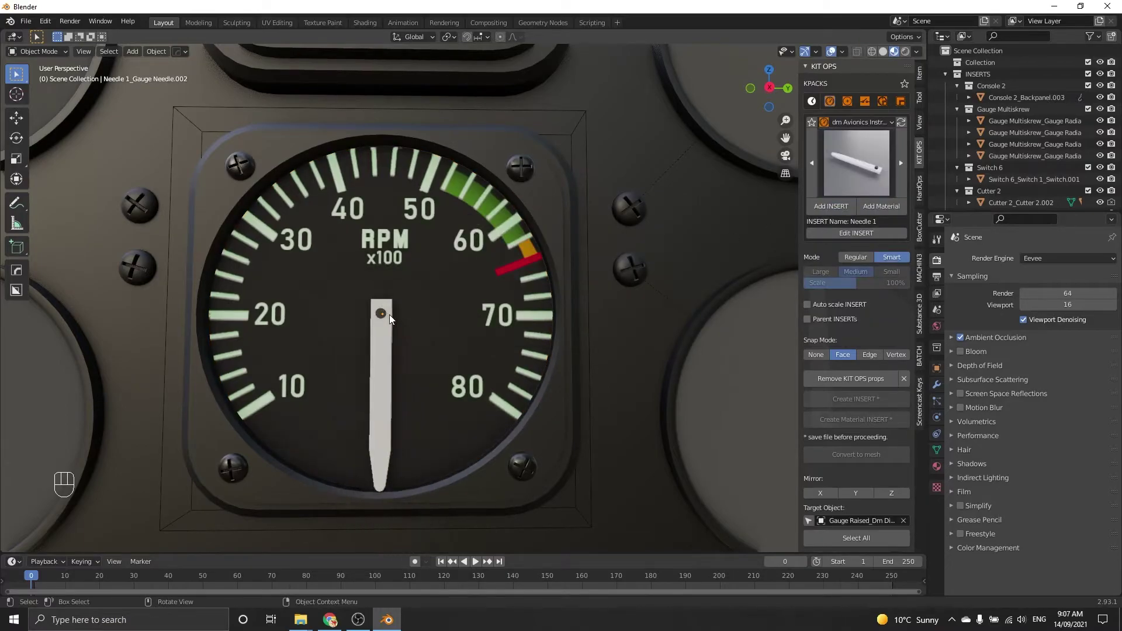
ctrl+scroll(388, 314, down, 9)
ctrl+scroll(388, 314, up, 1)
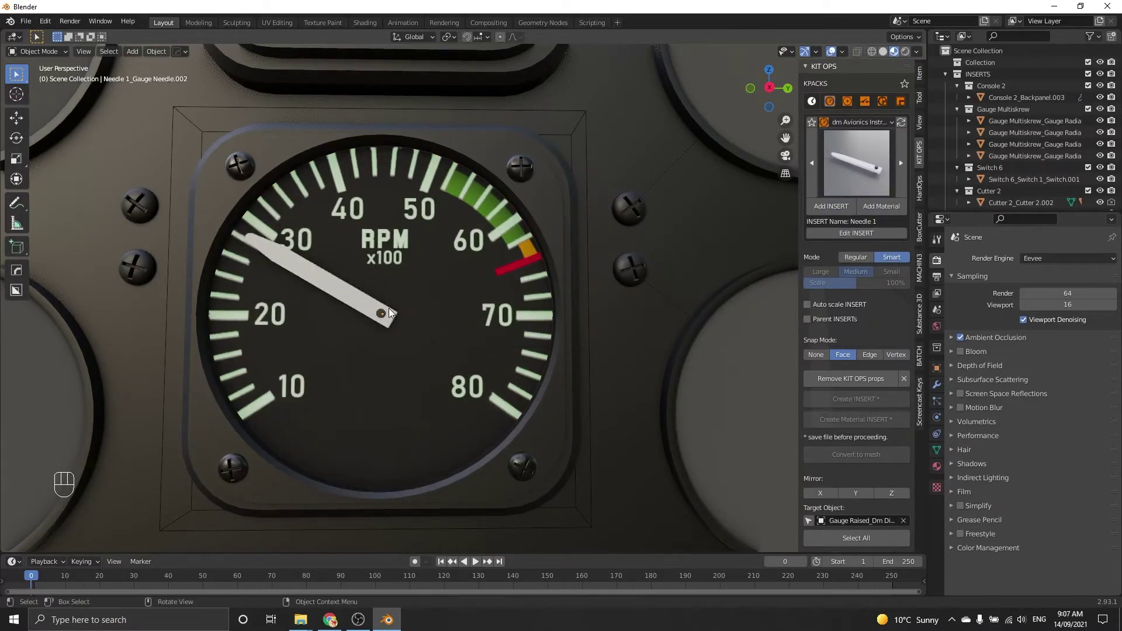
alt+scroll(388, 307, down, 5)
alt+scroll(388, 307, up, 1)
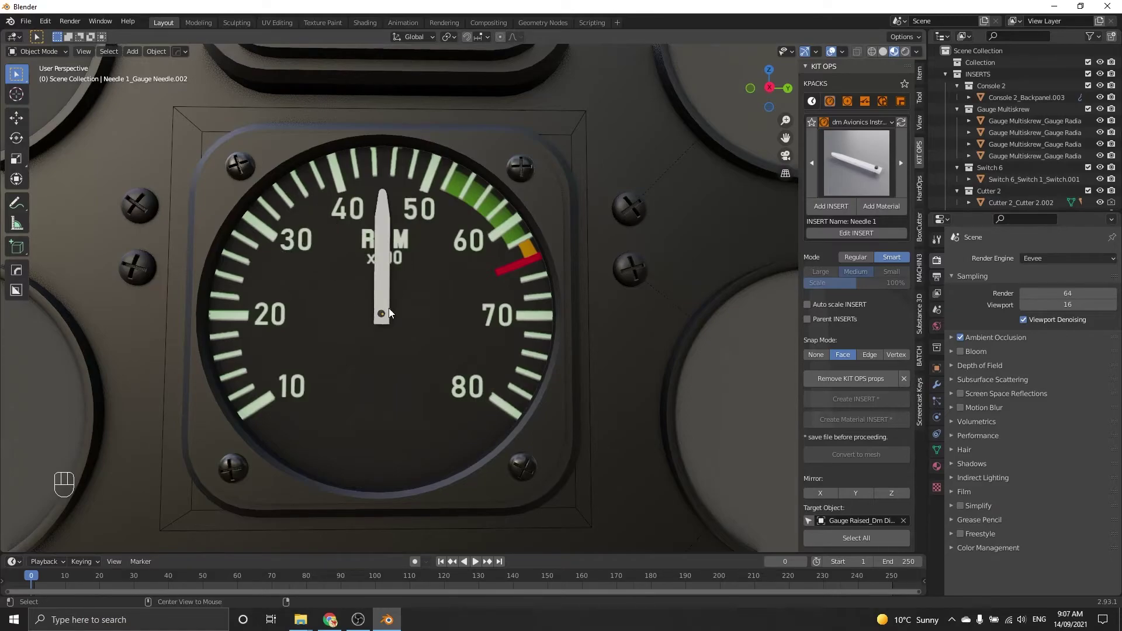
click(388, 307)
Step: Select the upper rectangular panel nearest the front panel's left edge as target and choose the Decal Fuel insert
scroll(391, 309, down, 6)
shift+middle_drag(479, 313, 614, 272)
scroll(412, 243, down, 3)
scroll(372, 260, up, 2)
middle_drag(373, 248, 438, 266)
scroll(420, 264, up, 4)
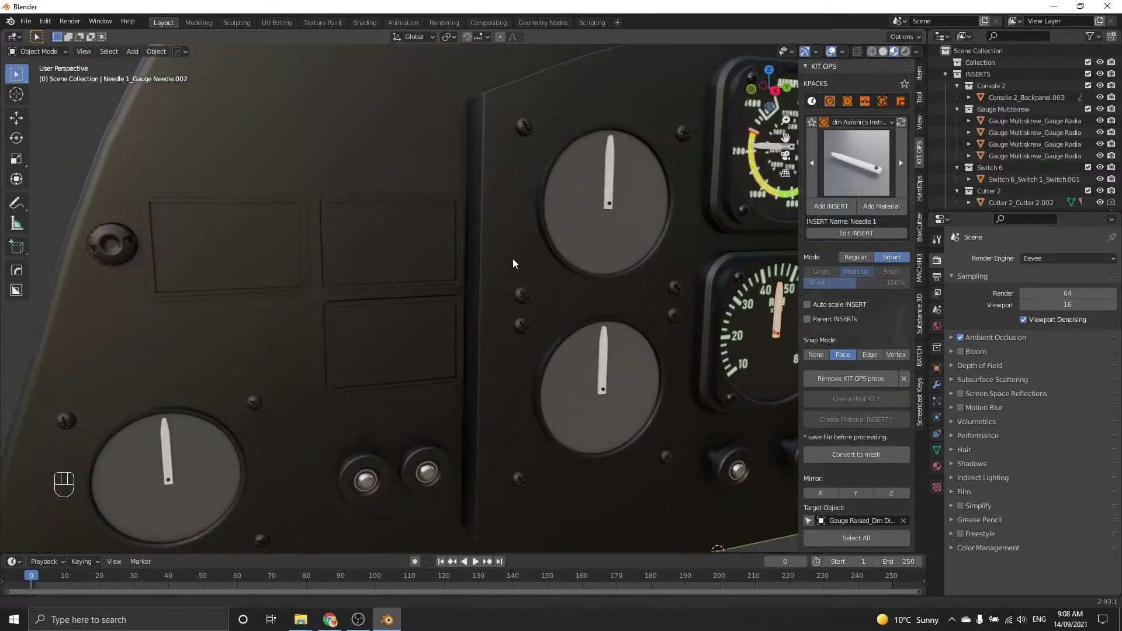
click(833, 180)
click(801, 240)
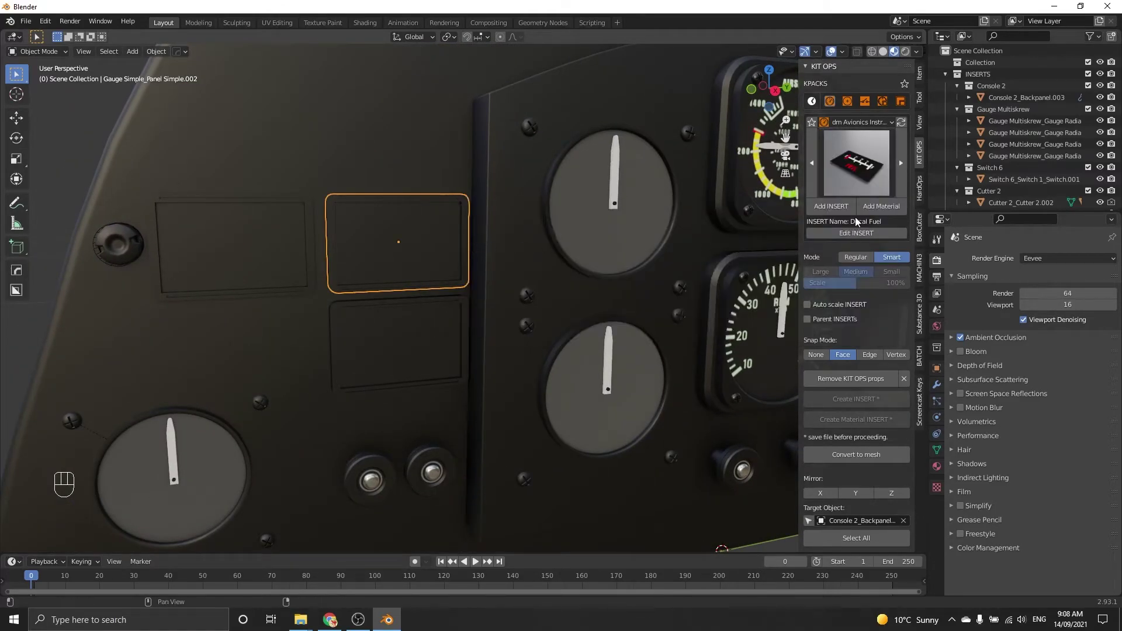
click(842, 209)
scroll(403, 241, down, 10)
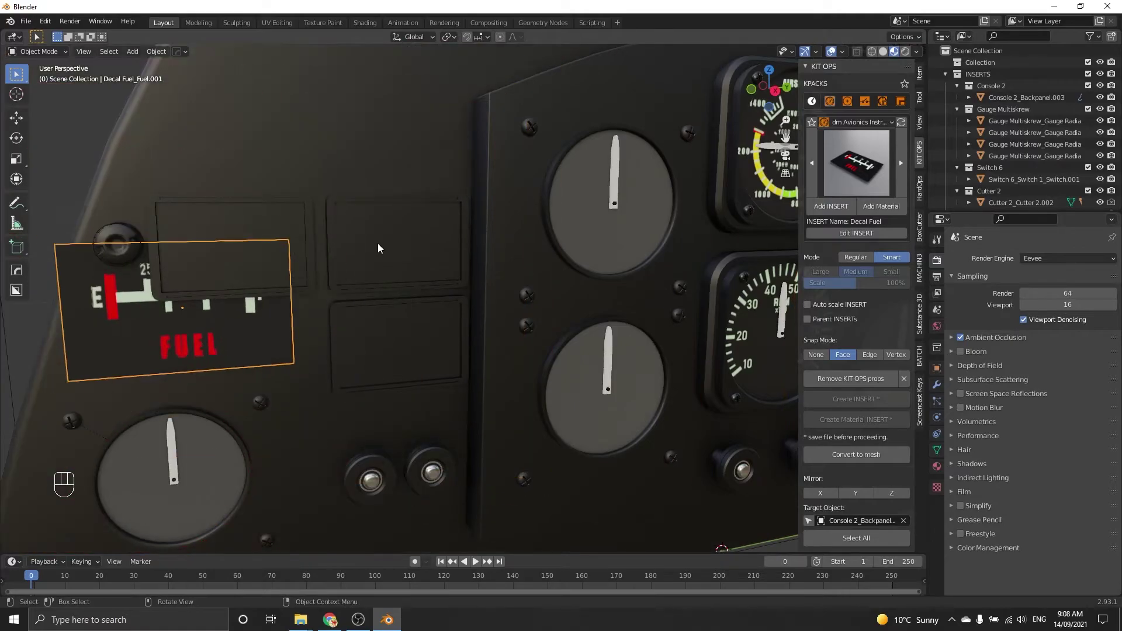
right_click(374, 238)
scroll(417, 235, up, 4)
shift+middle_drag(419, 230, 479, 254)
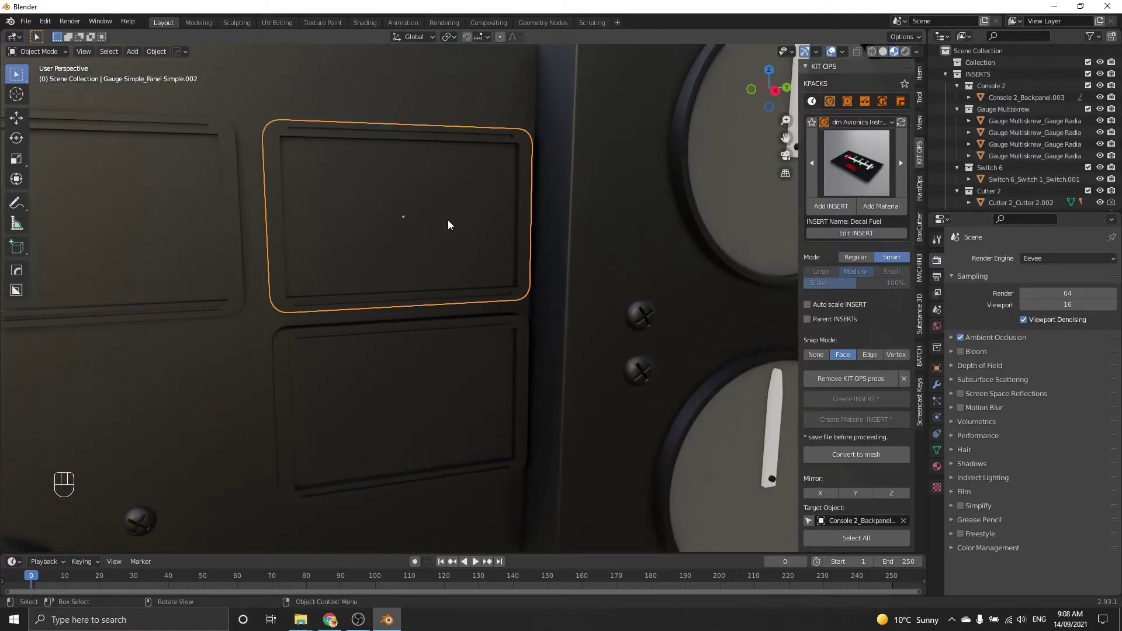
click(831, 207)
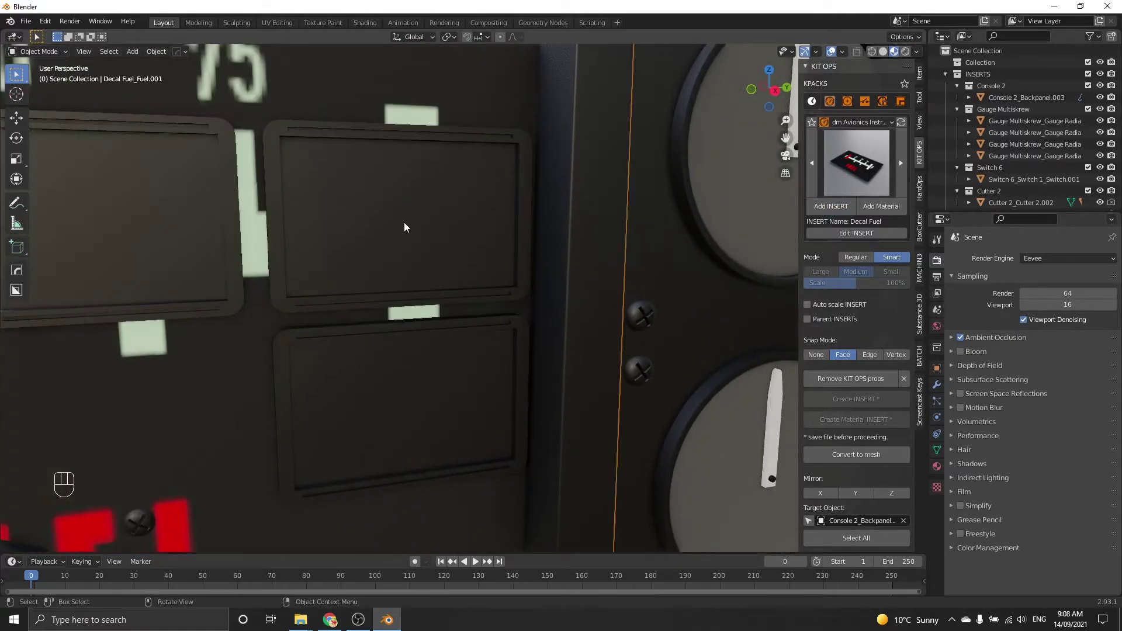
key(Escape)
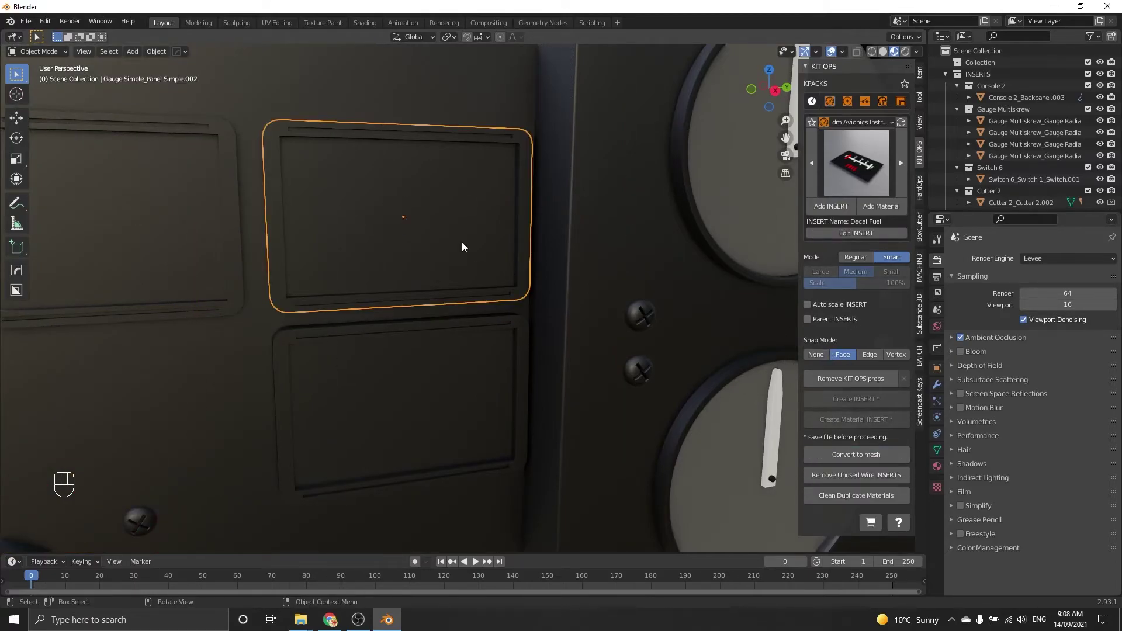
Step: Add the Decal Fuel insert upright at the centre of the selected rectangular panel's recess, scaled down to fit
click(825, 207)
right_click(439, 227)
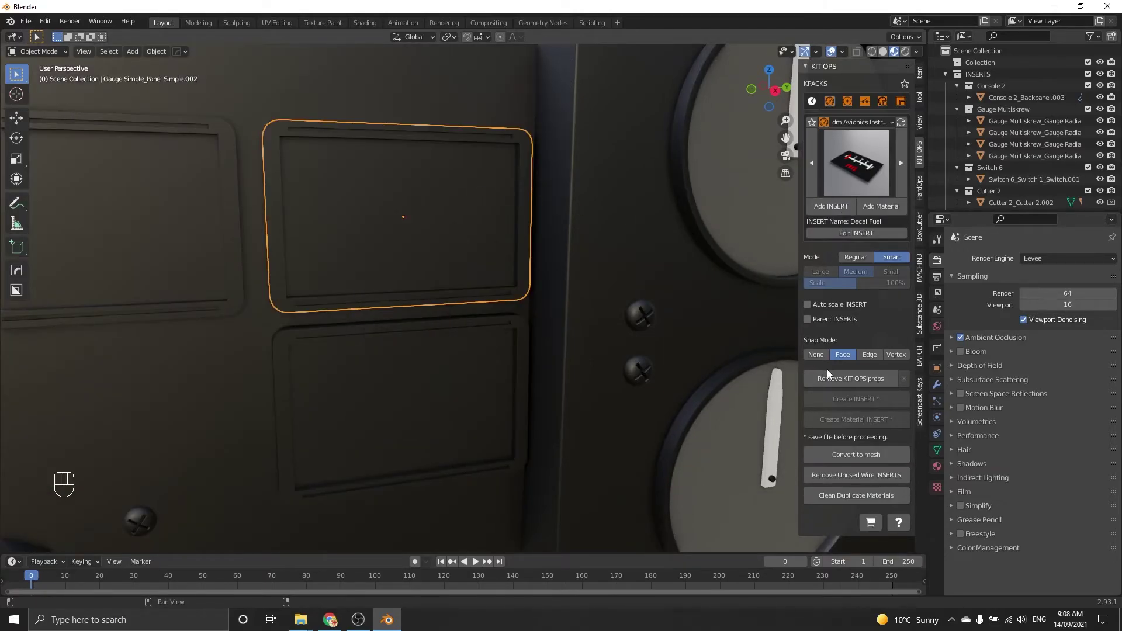
click(830, 206)
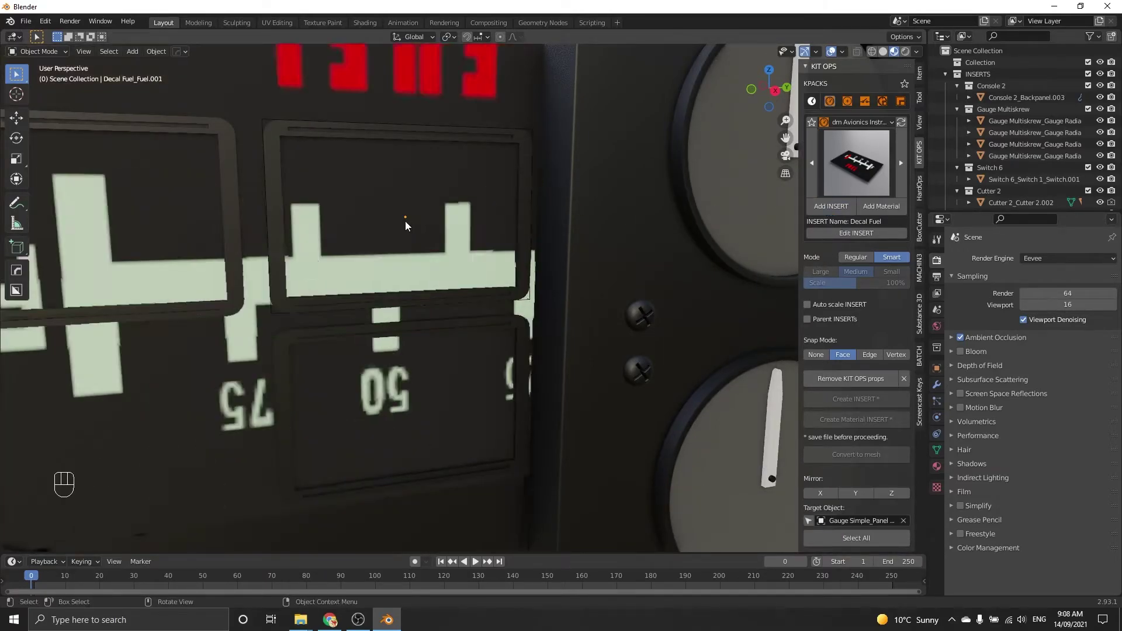
ctrl+scroll(404, 219, down, 4)
click(404, 218)
Step: Select the neighbouring upper rectangular panel next to the round fastener as target and choose the Decal OilPressure insert
shift+middle_drag(404, 218, 561, 221)
click(384, 211)
click(846, 179)
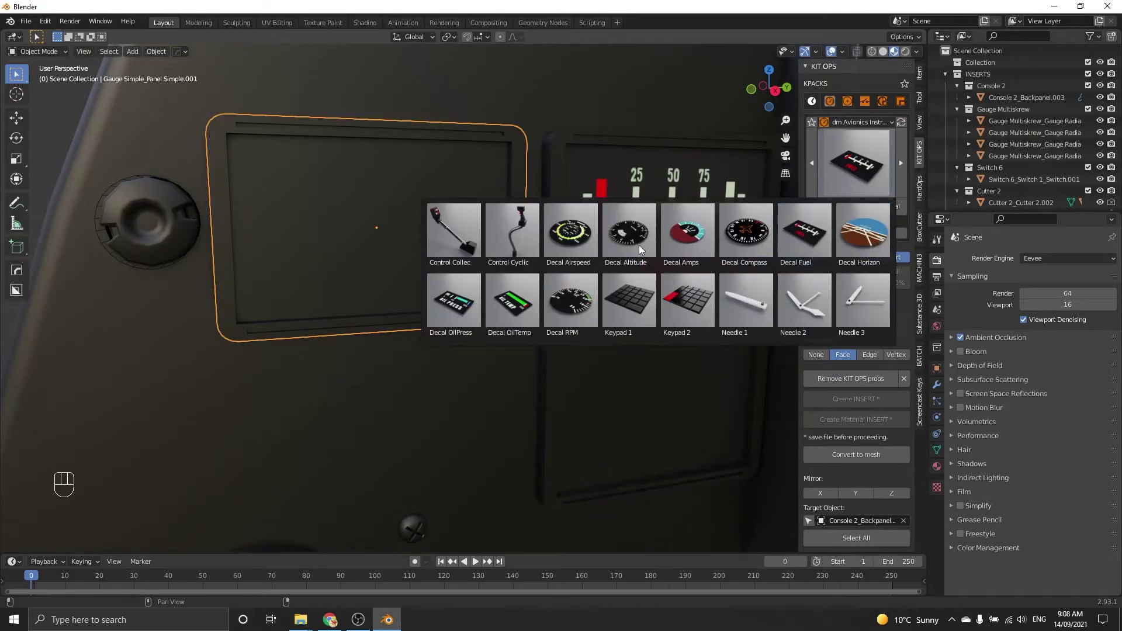
click(453, 300)
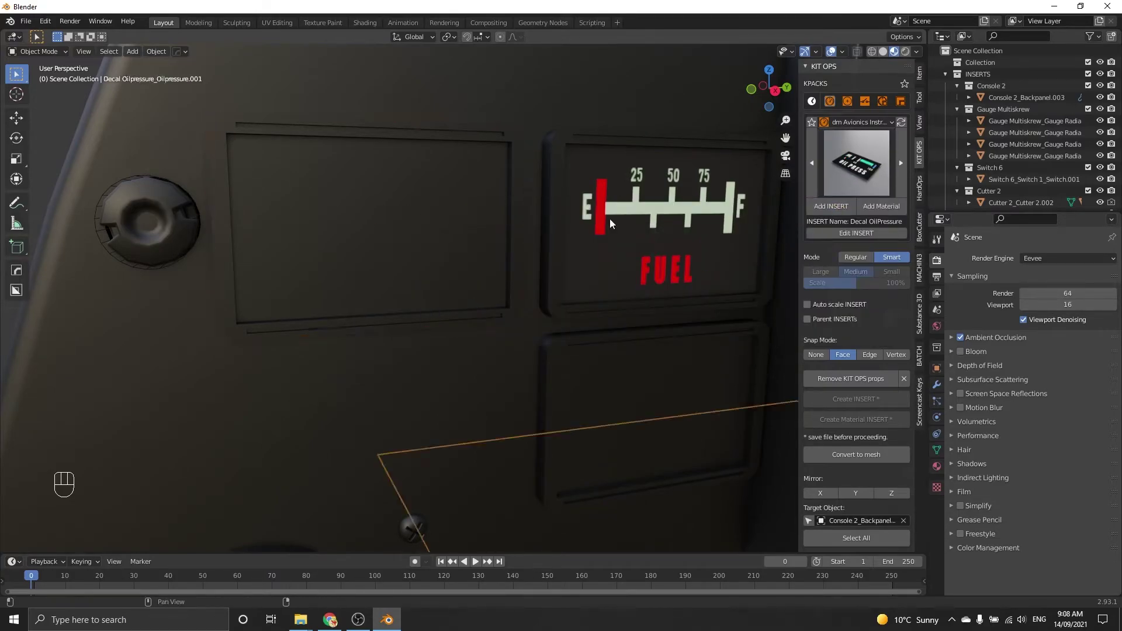
click(836, 208)
right_click(388, 222)
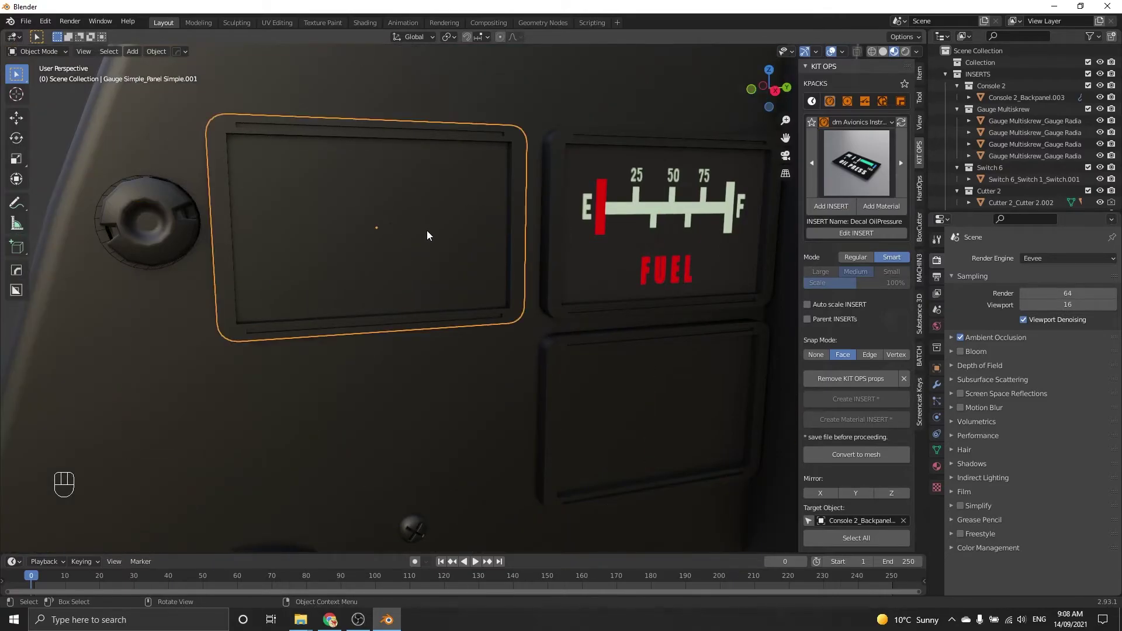
Step: Convert the selected panel to a mesh and add the Decal OilPressure insert at its recess centre, scaled down to fit
click(832, 454)
click(825, 206)
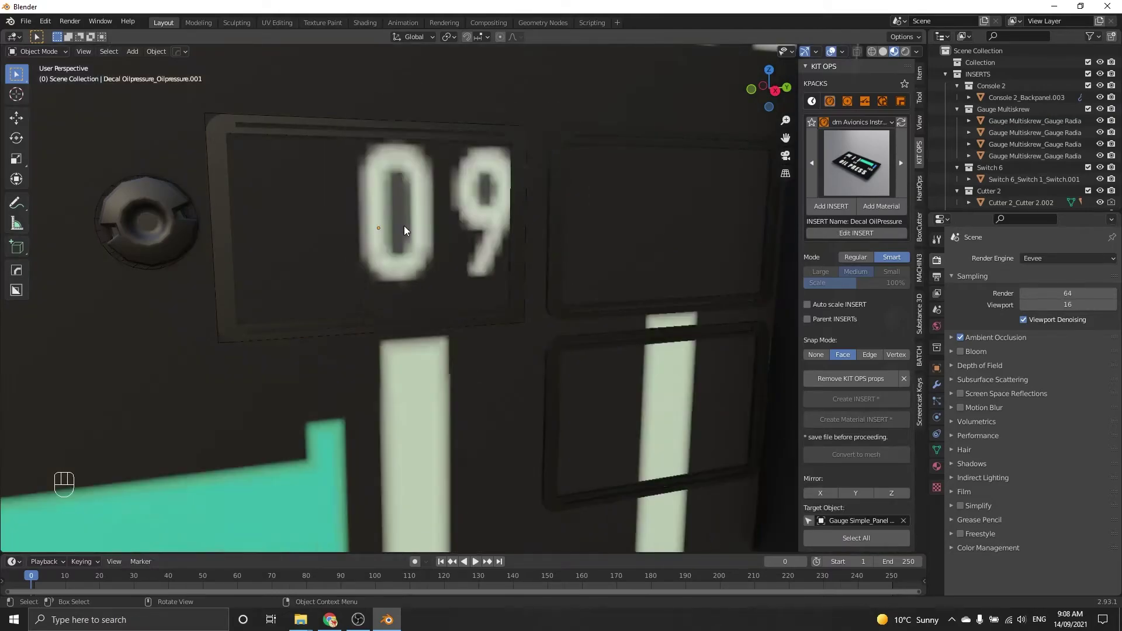
click(390, 225)
scroll(391, 223, up, 3)
ctrl+scroll(390, 223, down, 12)
click(390, 223)
Step: Convert the rectangular panel below the fuel gauge to a mesh and choose the Decal OilTemp insert
middle_drag(534, 267, 441, 275)
click(440, 298)
scroll(440, 298, up, 3)
click(825, 457)
click(849, 167)
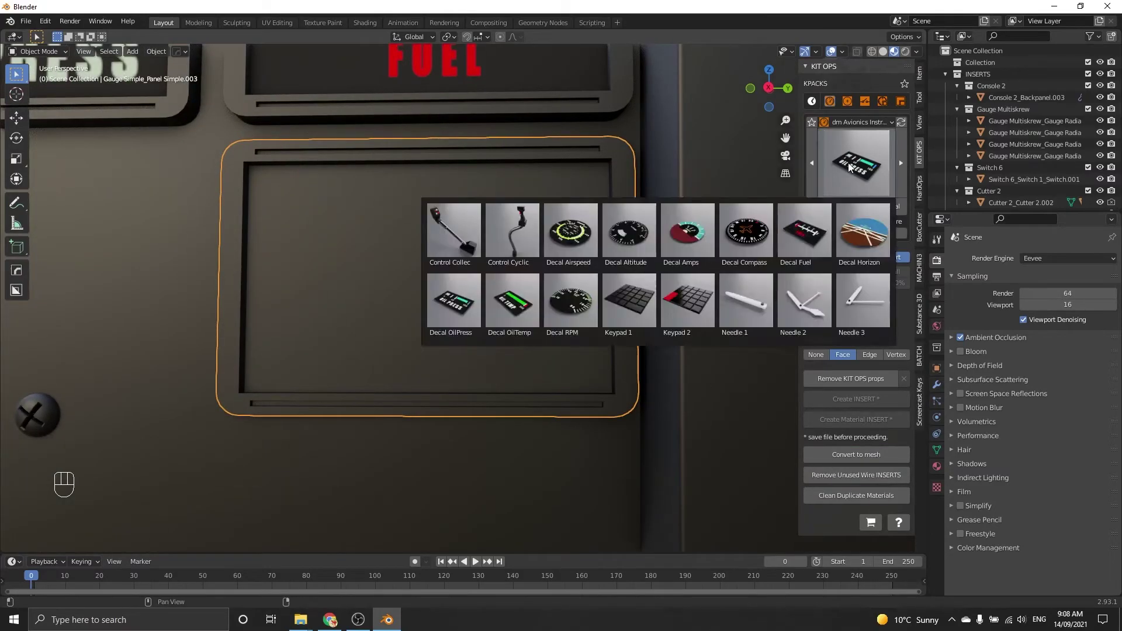
click(524, 299)
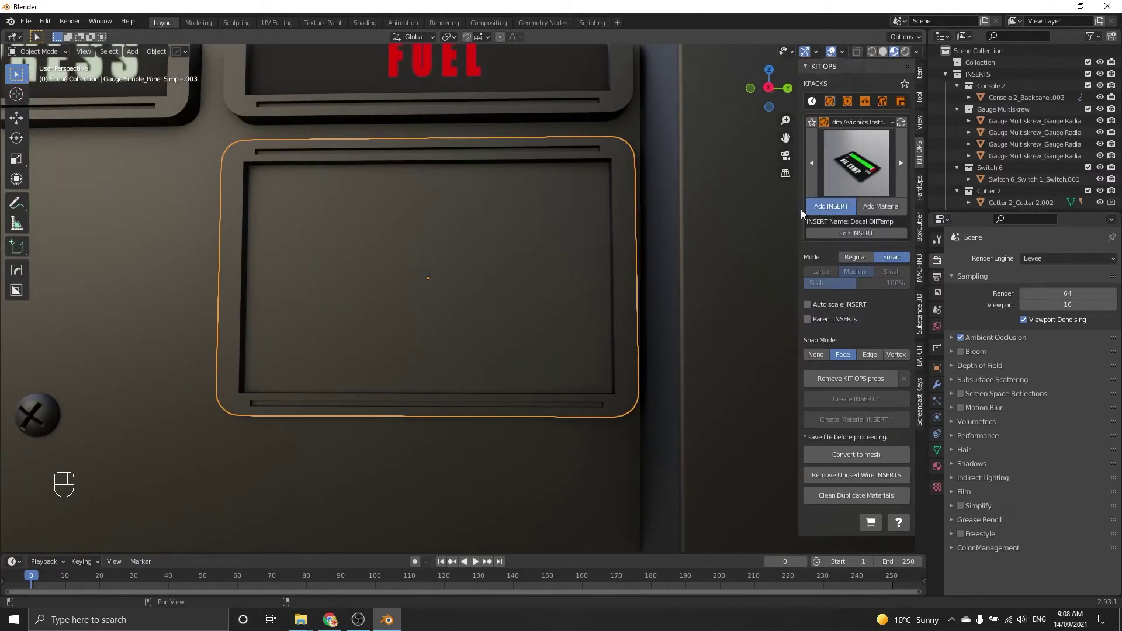
Step: Add the Decal OilTemp insert at the centre of the panel below the fuel gauge, scaled down and turned upright
right_click(412, 244)
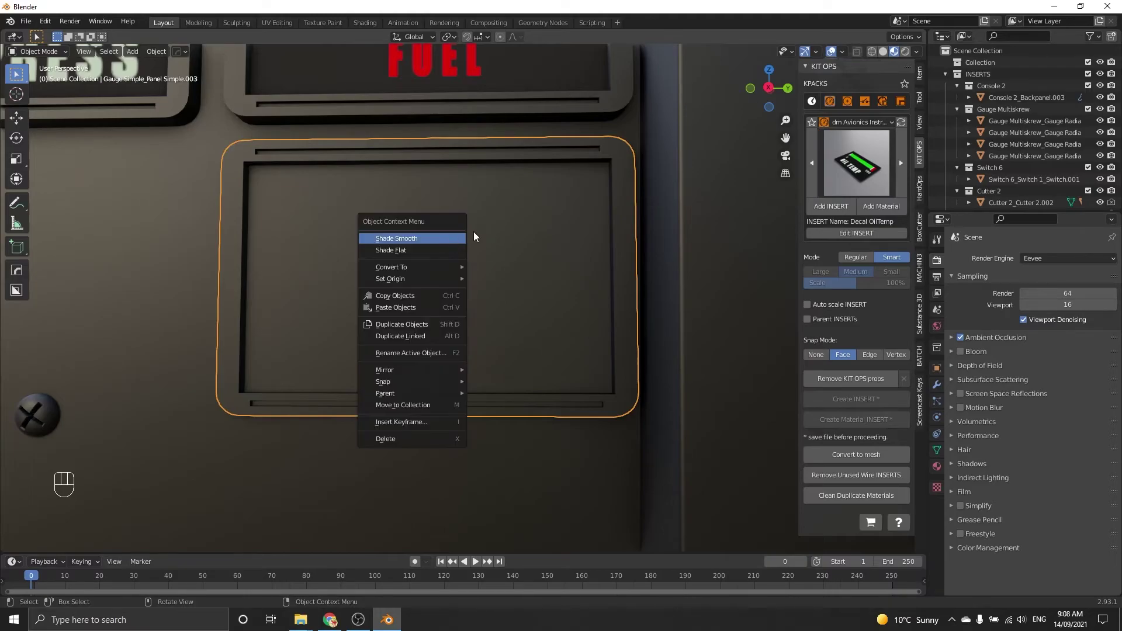
click(837, 210)
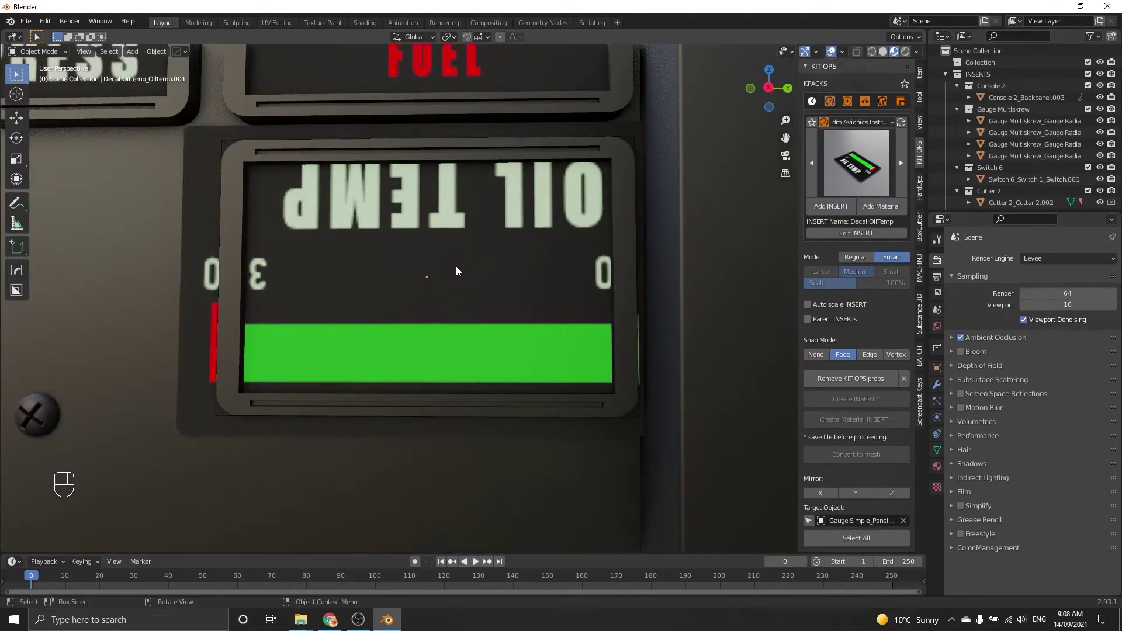
ctrl+scroll(455, 265, down, 3)
ctrl+scroll(456, 266, down, 1)
ctrl+scroll(456, 265, up, 1)
alt+scroll(456, 265, down, 6)
alt+scroll(456, 265, down, 2)
click(454, 265)
scroll(454, 266, down, 5)
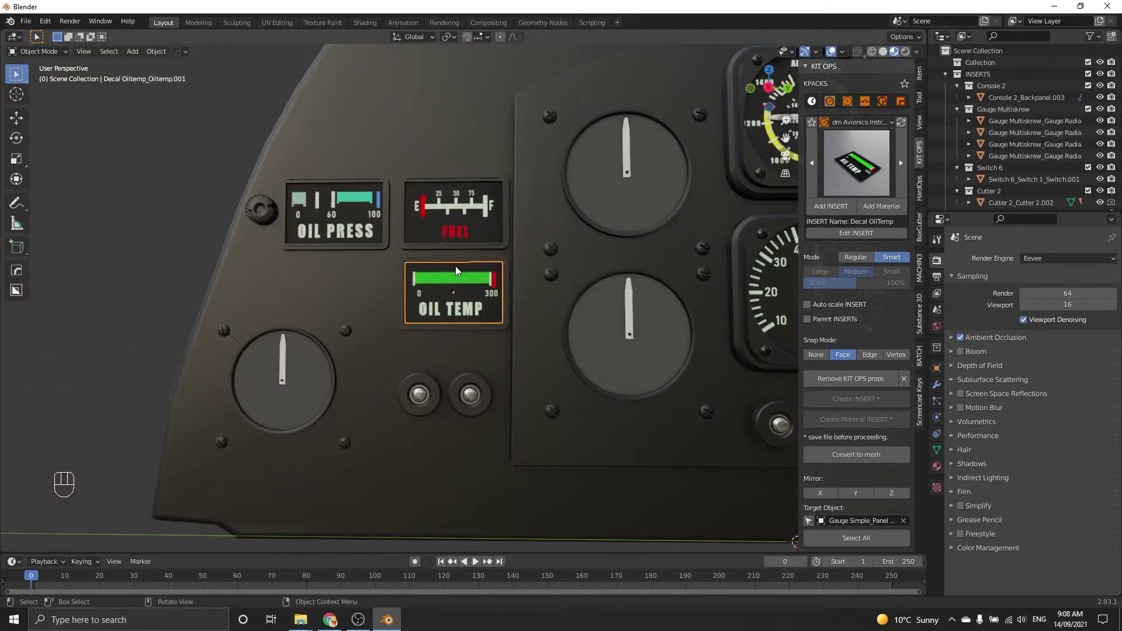
Step: Look over the whole console and hide the viewport overlays
scroll(455, 265, down, 6)
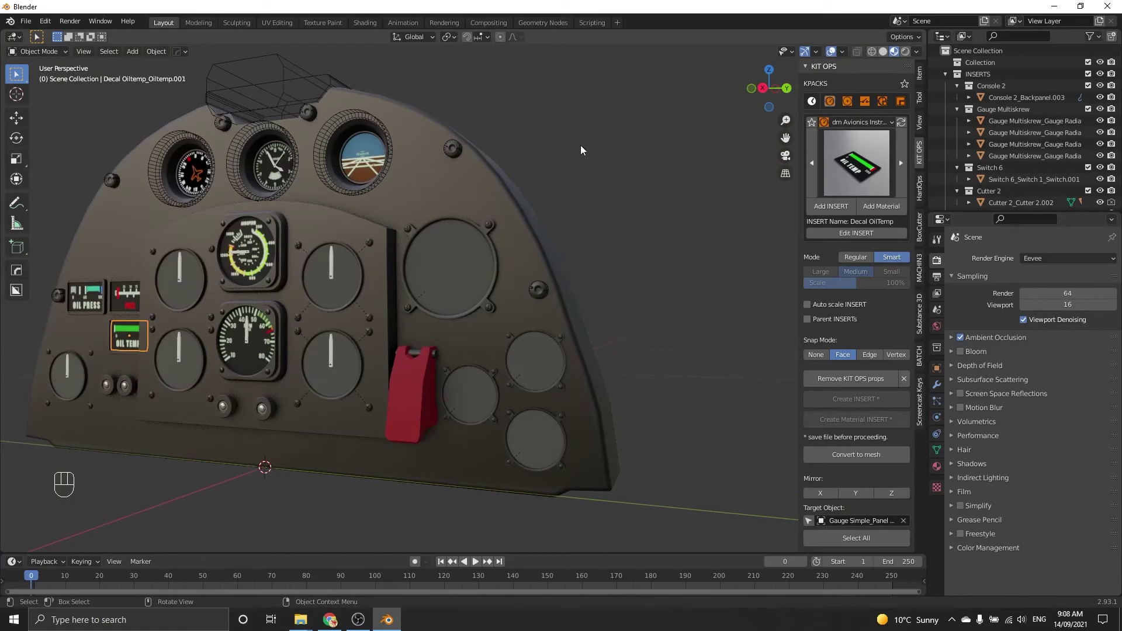
middle_drag(581, 145, 471, 190)
scroll(643, 139, up, 6)
scroll(643, 139, down, 6)
scroll(623, 160, up, 2)
scroll(602, 162, up, 3)
click(830, 51)
scroll(472, 190, down, 6)
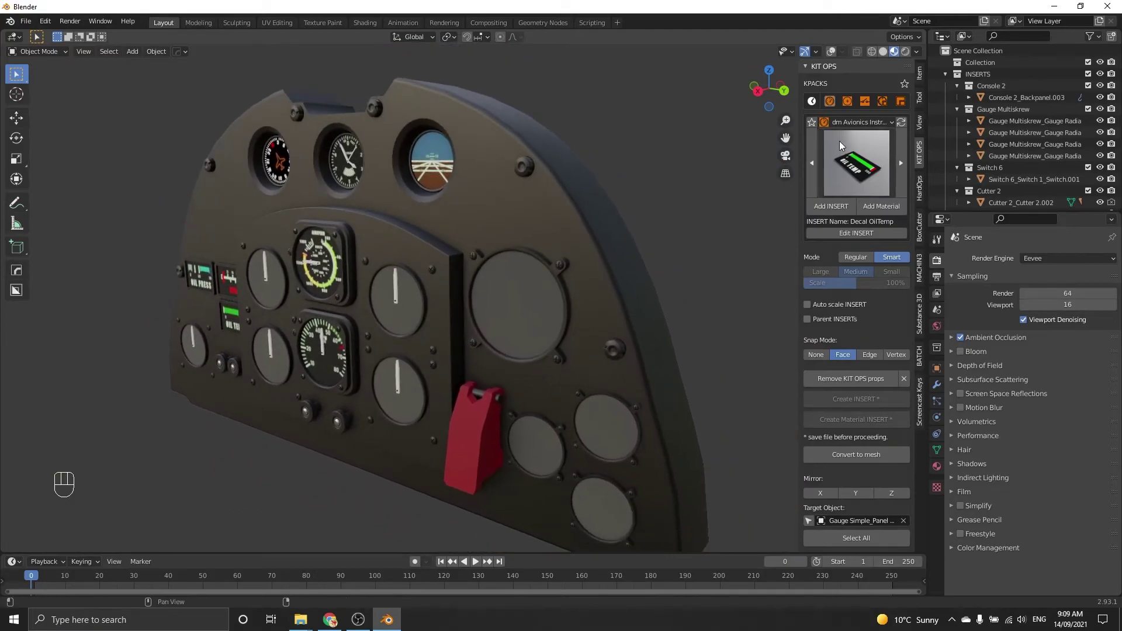
Step: Browse the inserts of the dm Avionics Instruments and dm Avionics Gauges packs
click(841, 143)
click(834, 164)
click(844, 163)
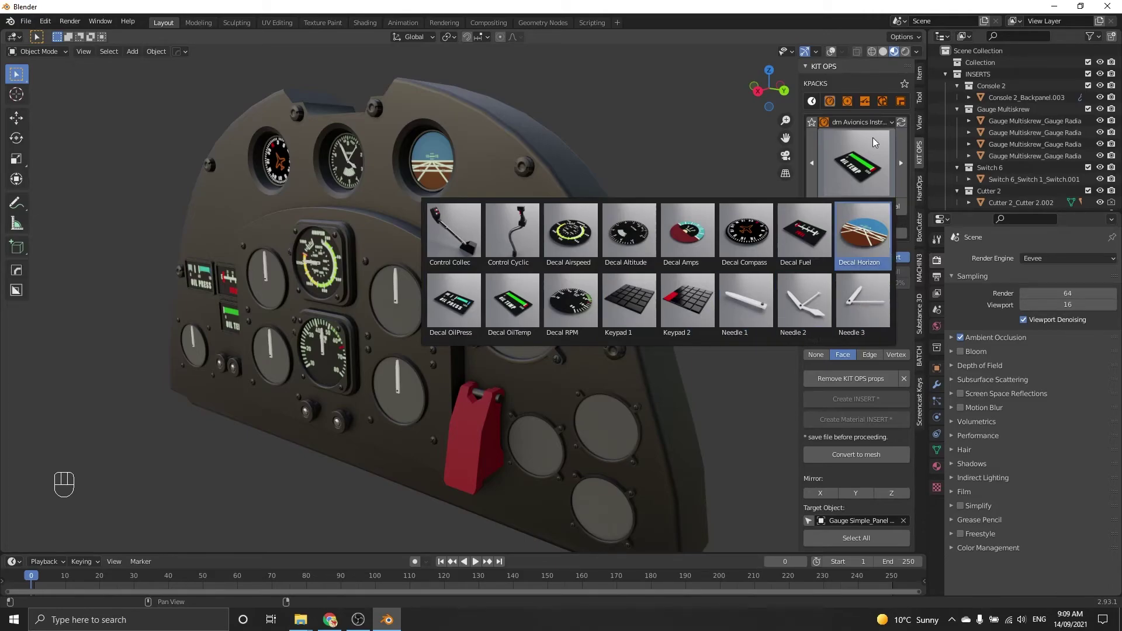
click(862, 122)
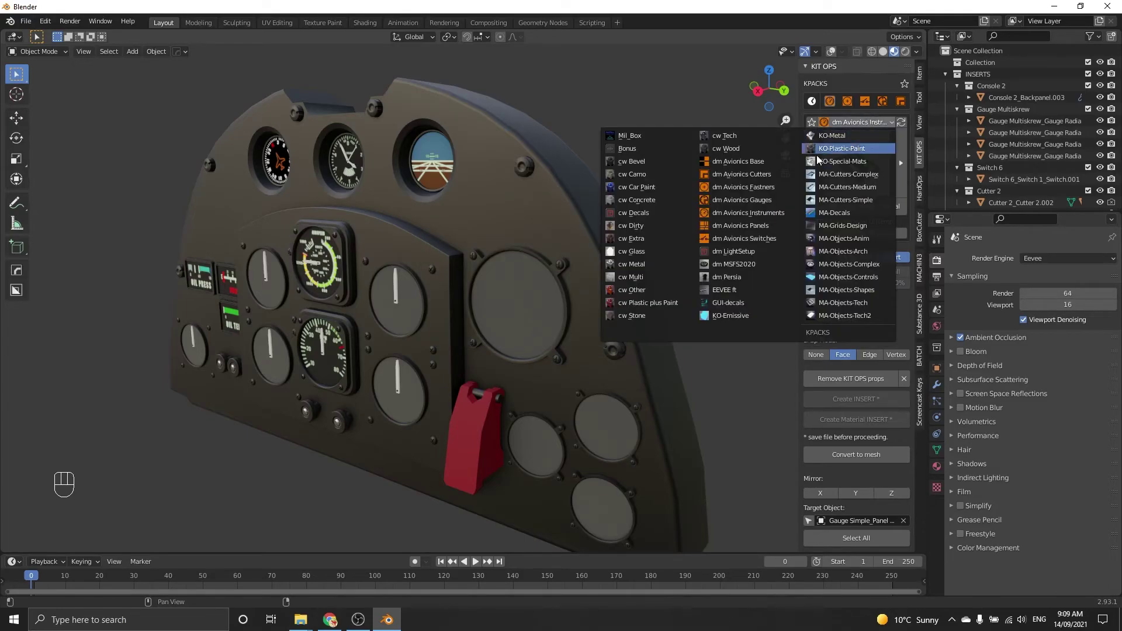
click(760, 202)
click(846, 163)
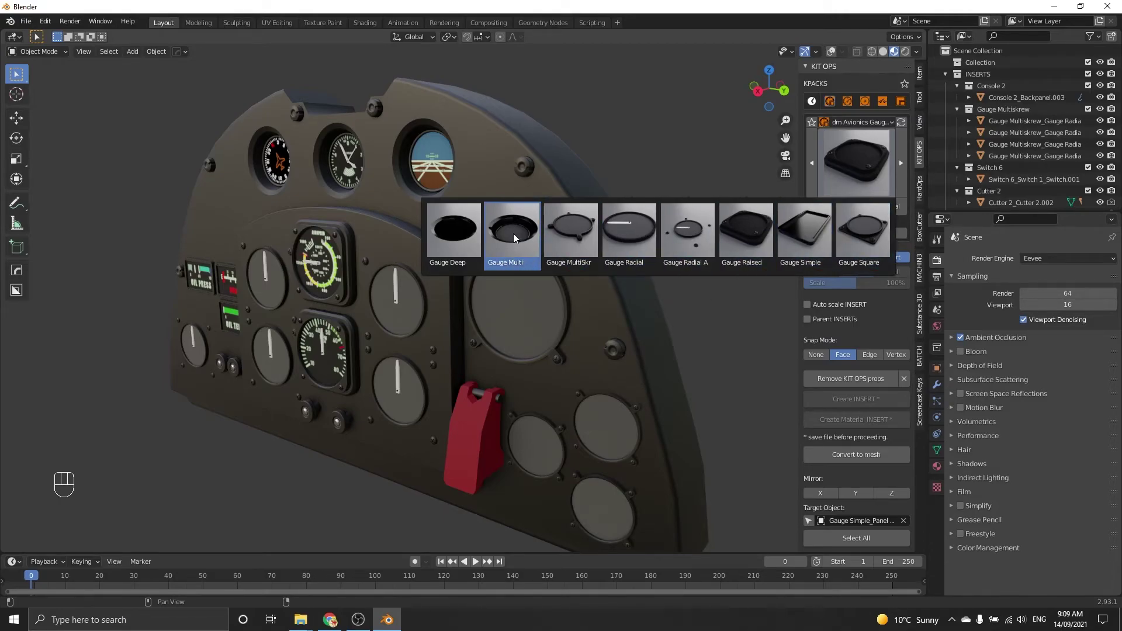
Step: Browse the consoles and cockpits in the dm Avionics Base pack and the fasteners in the dm Avionics Fastners pack
click(860, 121)
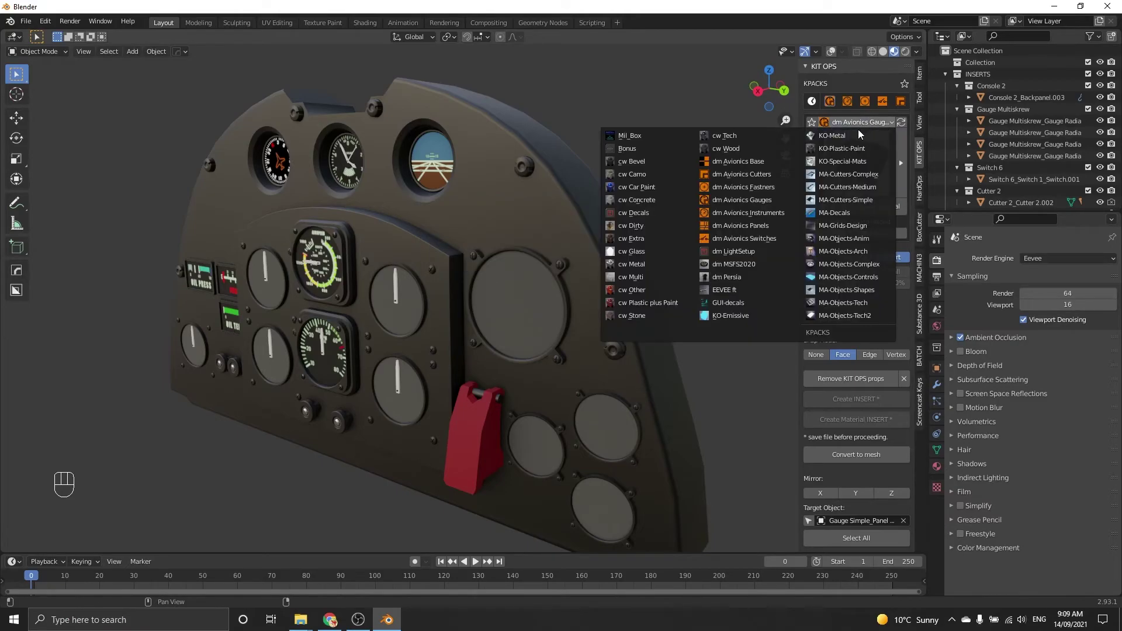
click(766, 160)
click(855, 177)
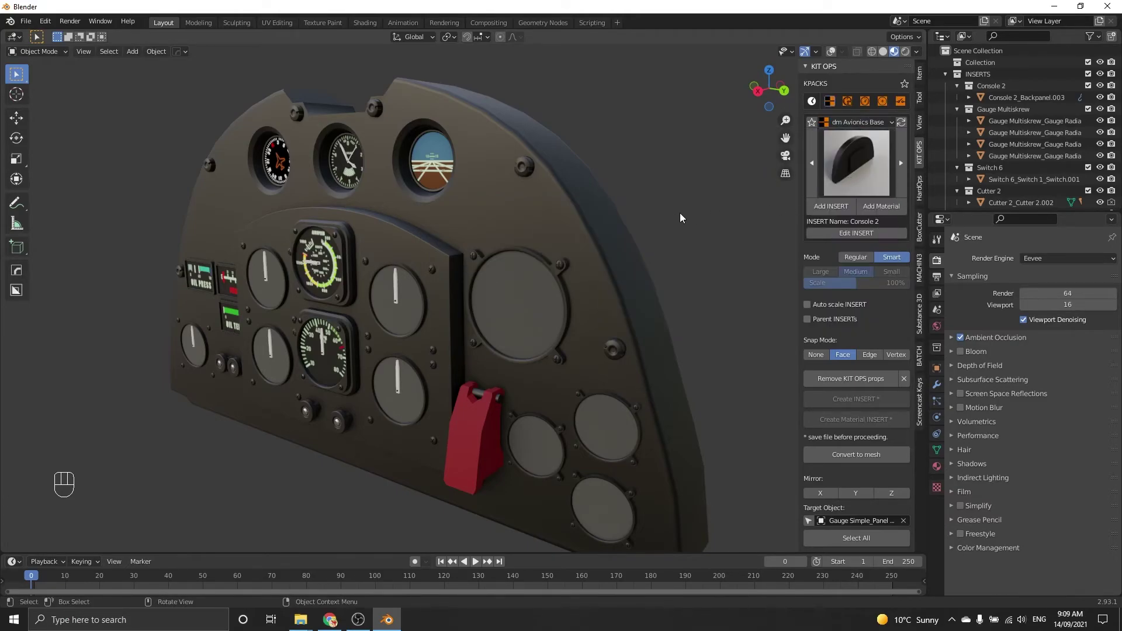
click(860, 187)
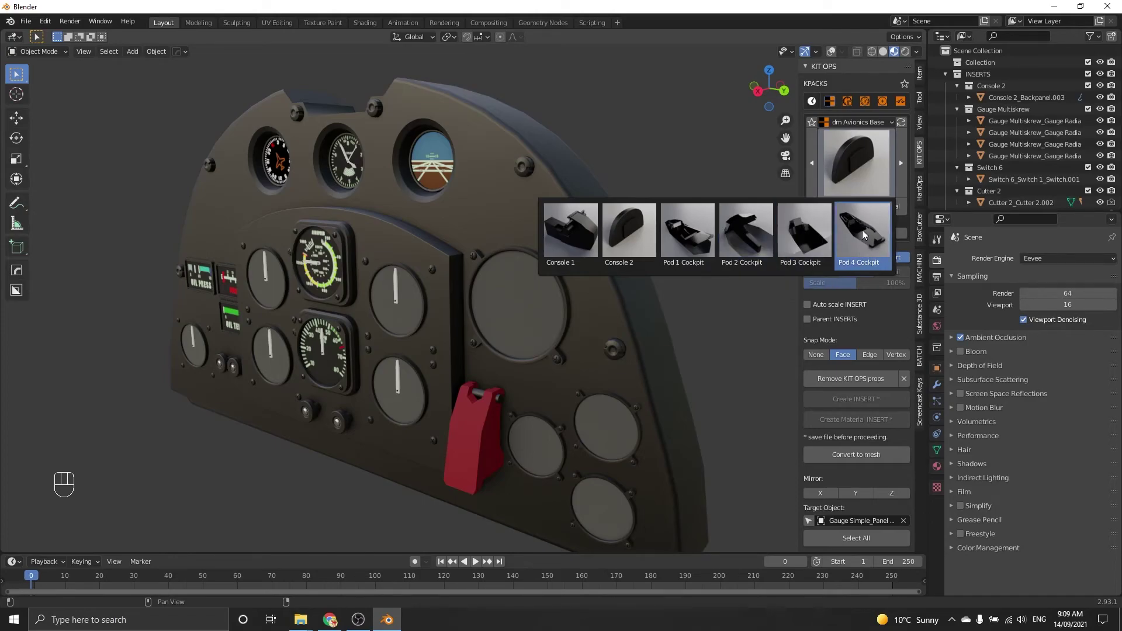
click(862, 124)
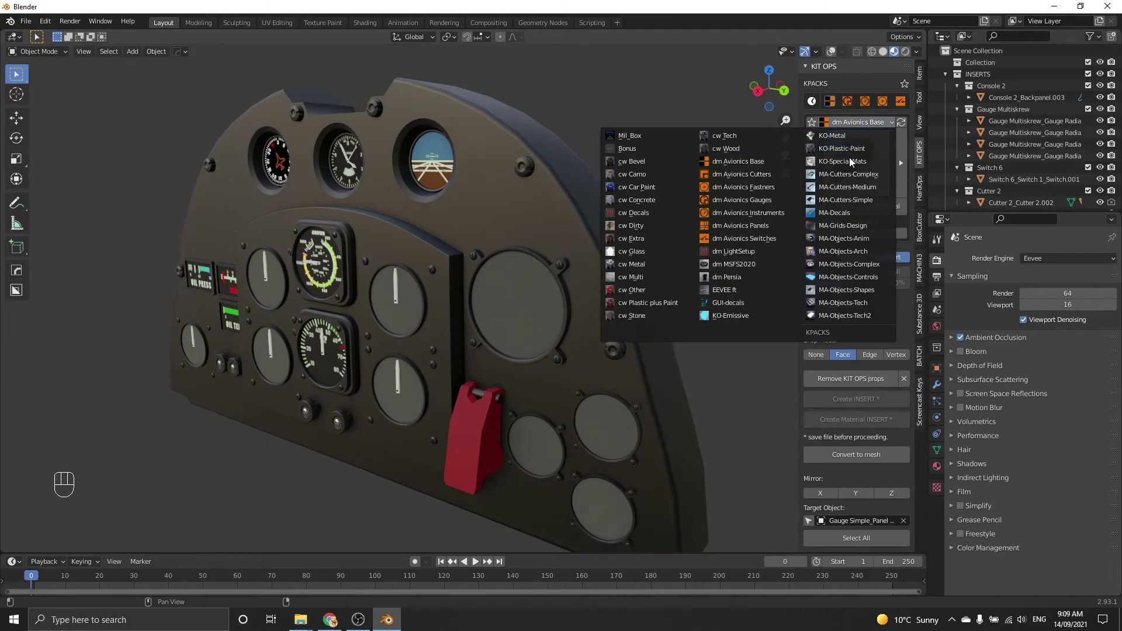
click(770, 188)
click(856, 163)
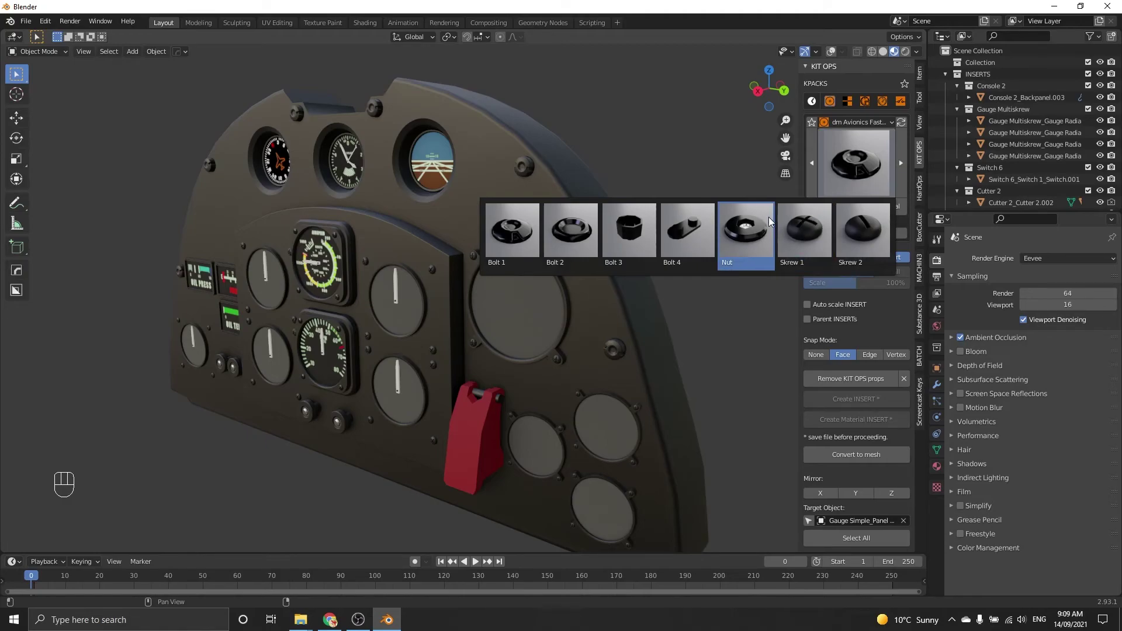
Step: Review the dm Avionics Gauges inserts again, followed by the decals, keypads and needles of dm Avionics Instruments
click(856, 122)
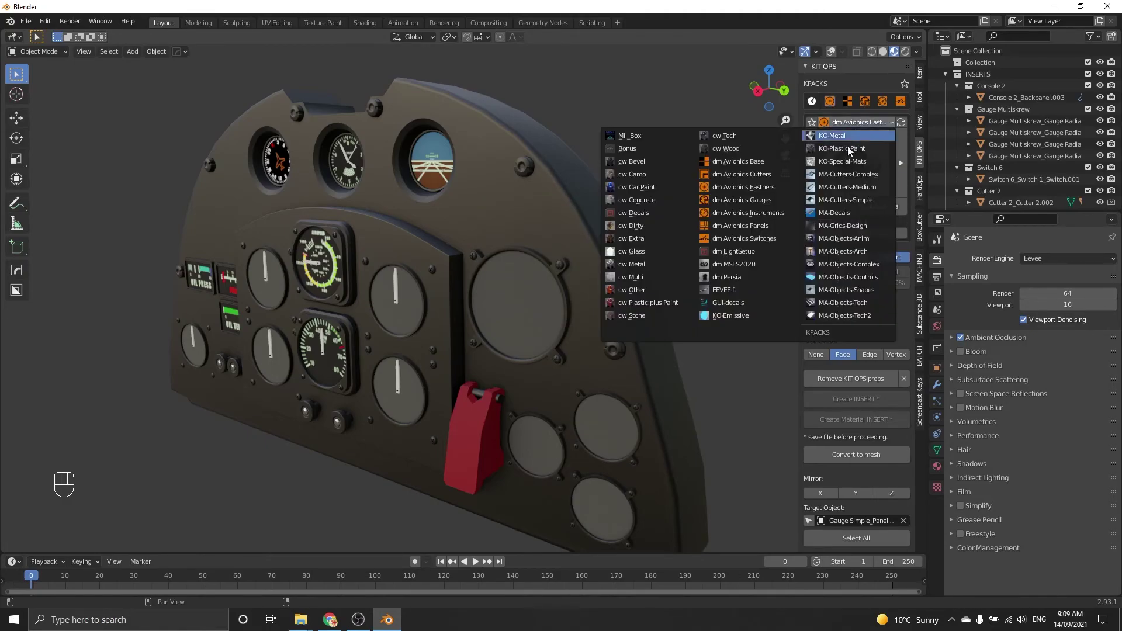
click(759, 199)
click(858, 175)
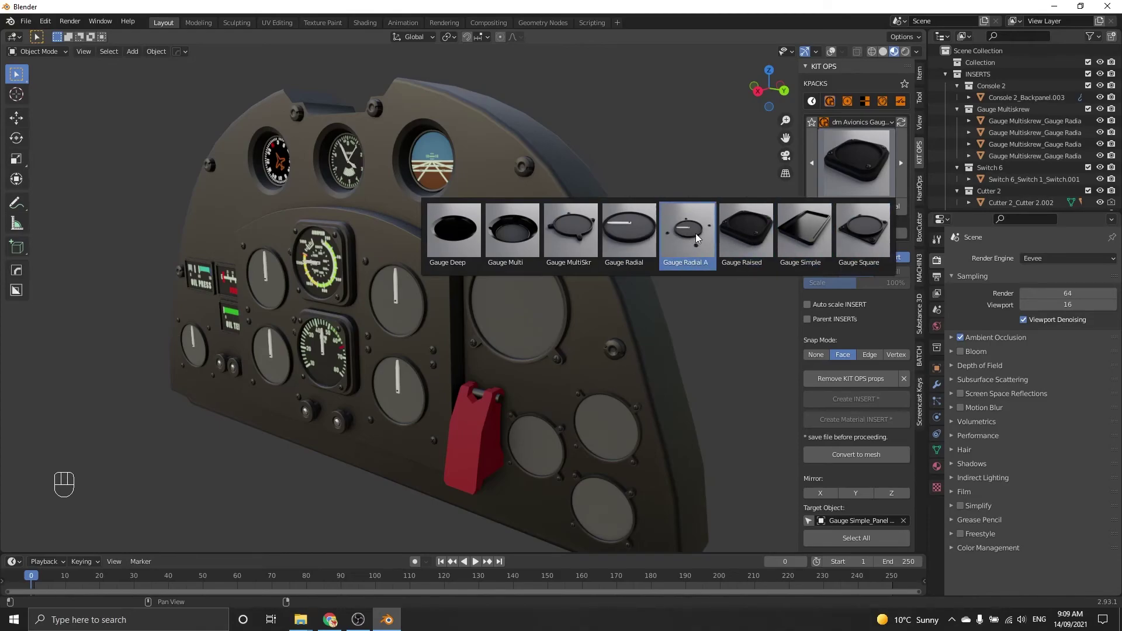
click(851, 125)
click(772, 216)
click(864, 178)
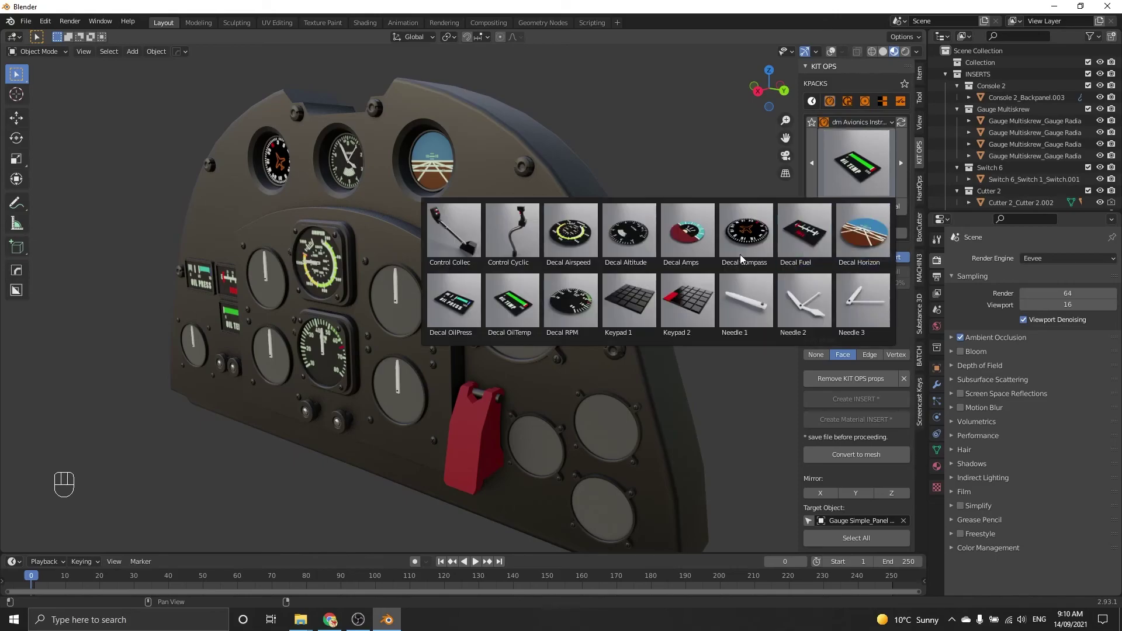
Step: Browse the dm Avionics Panels pack and the knobs and switches of the dm Avionics Switches pack
click(857, 121)
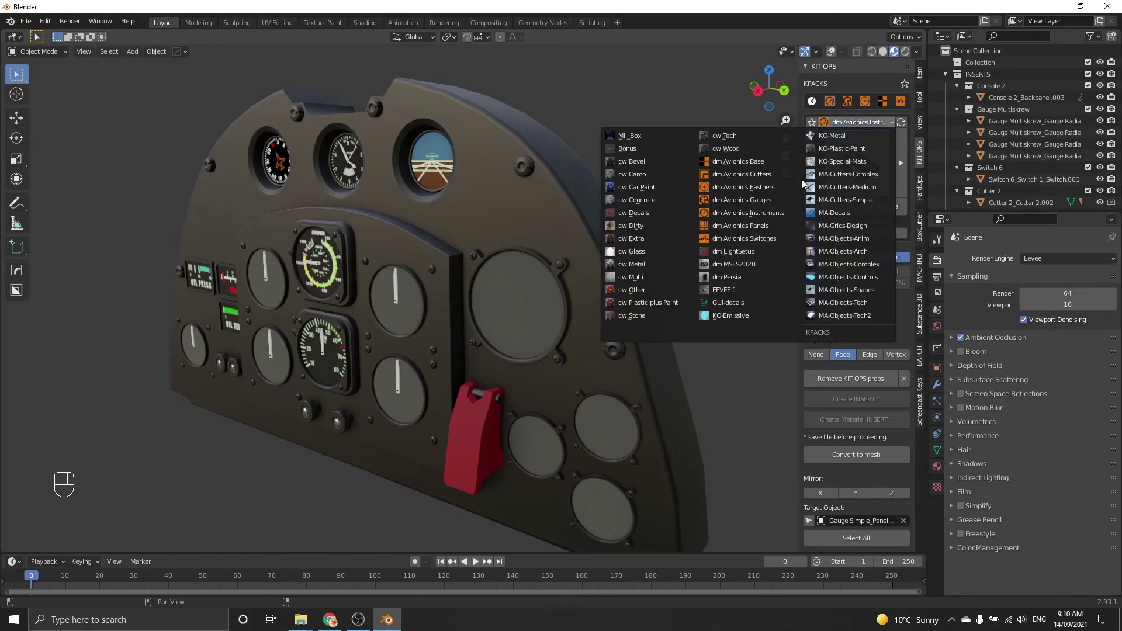
click(737, 226)
click(830, 187)
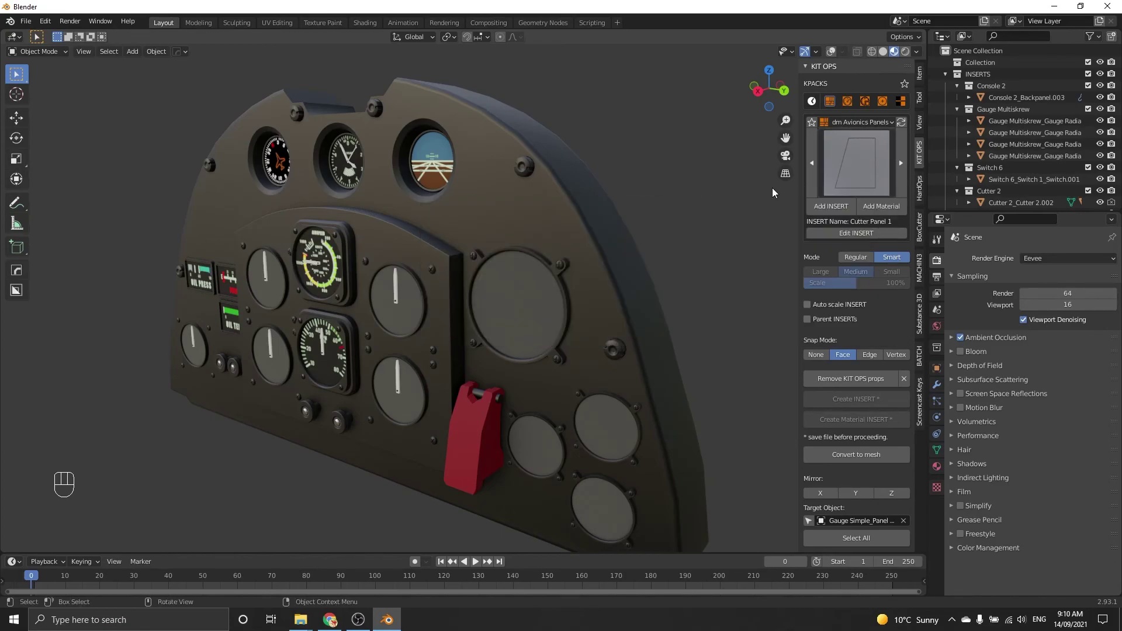
click(852, 122)
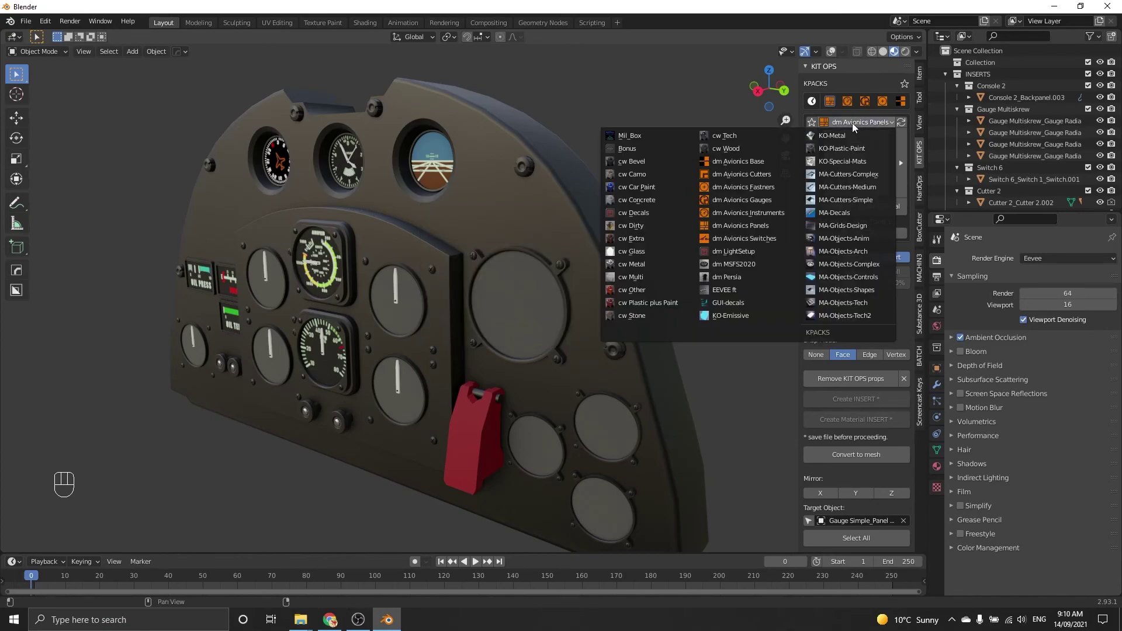
click(760, 236)
click(838, 195)
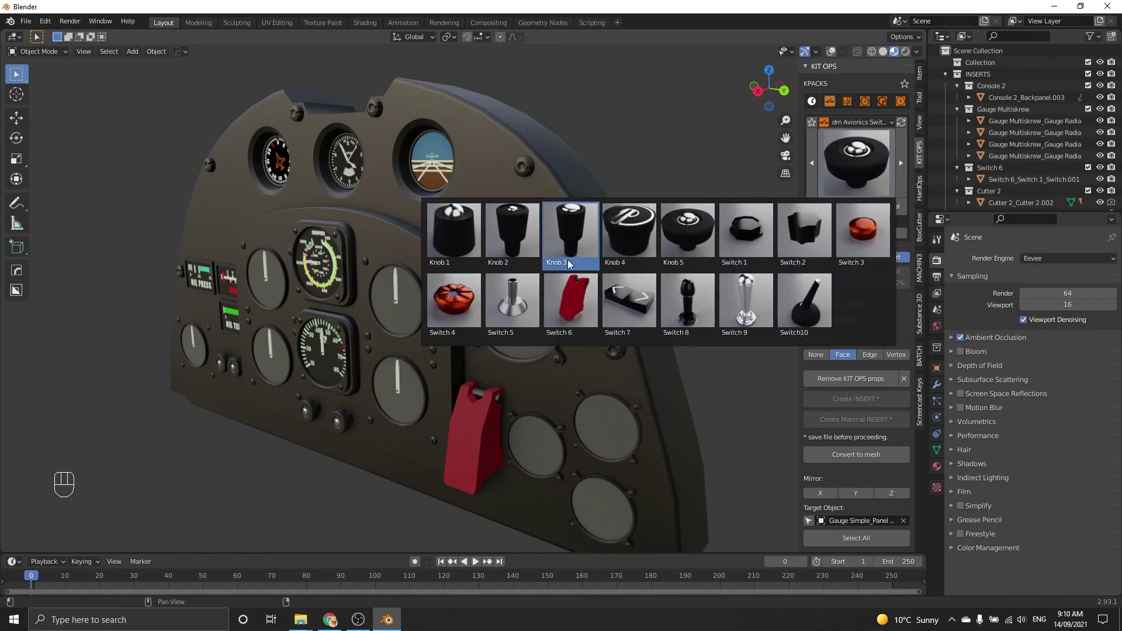
scroll(711, 140, down, 3)
scroll(620, 141, up, 4)
middle_drag(637, 155, 730, 175)
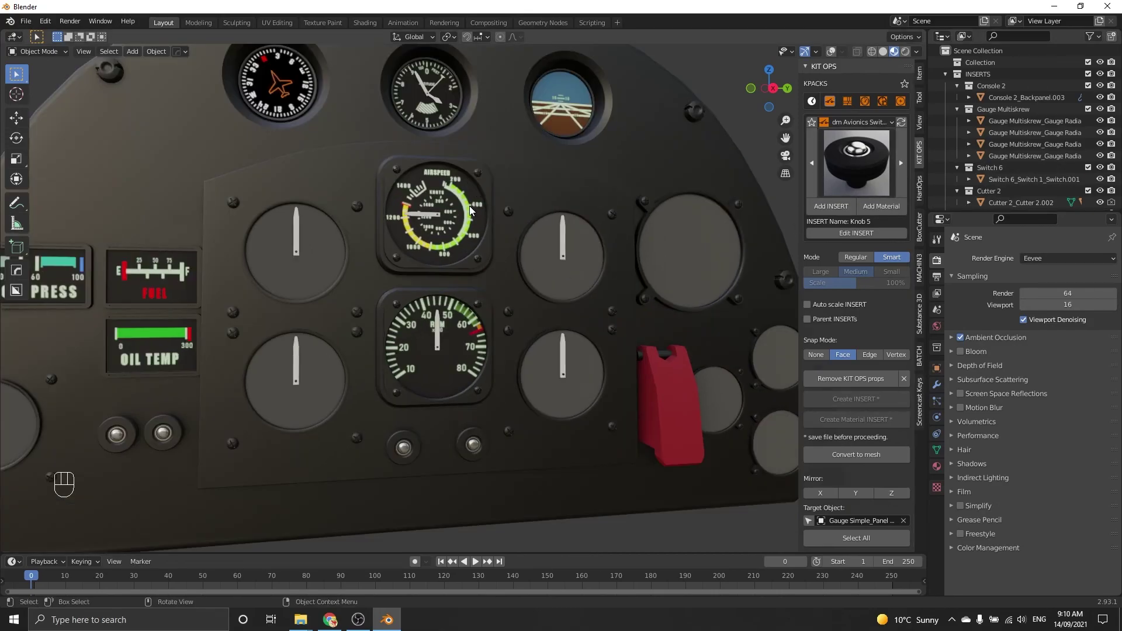